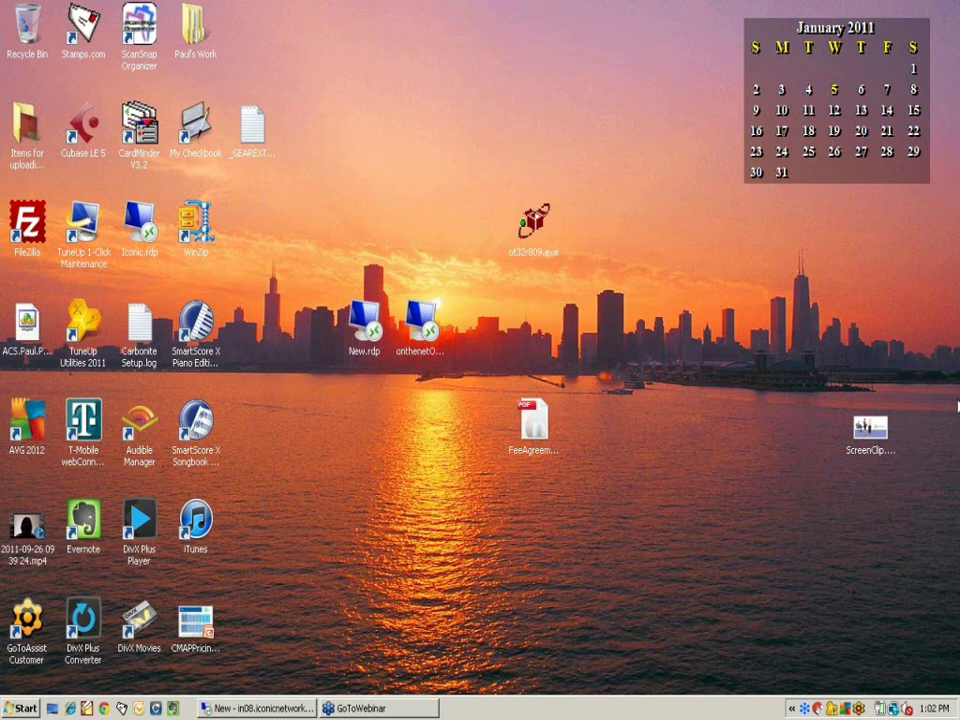
Switch to the remote desktop session, minimize the GTW.jpg image and bring up PracticeMaster.
{"action": "left_click", "coordinate": [396, 709]}
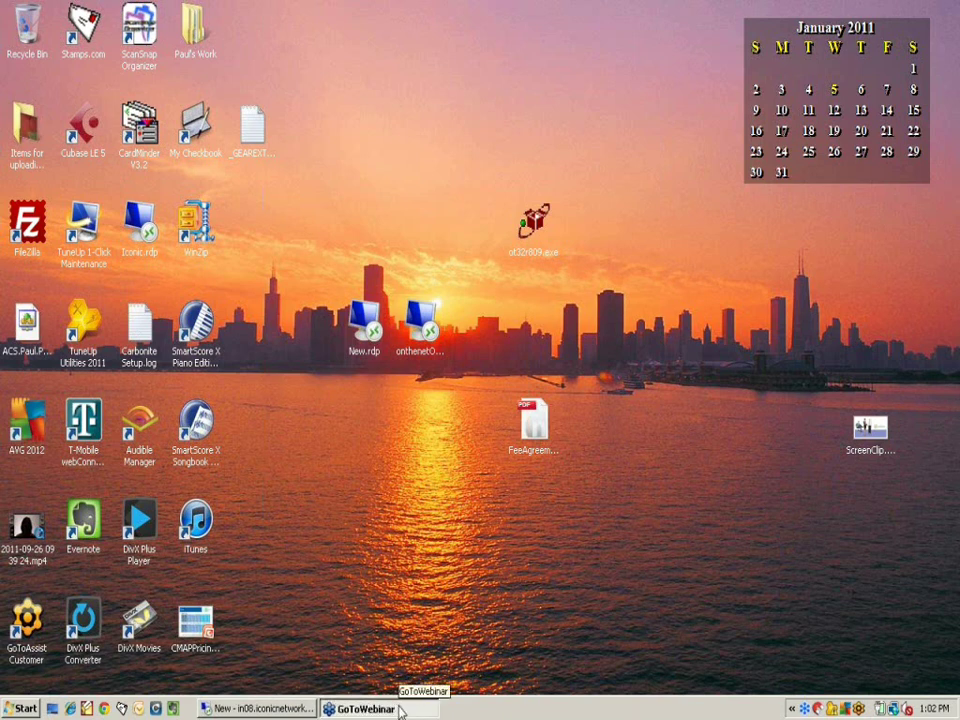
{"action": "left_click", "coordinate": [285, 708]}
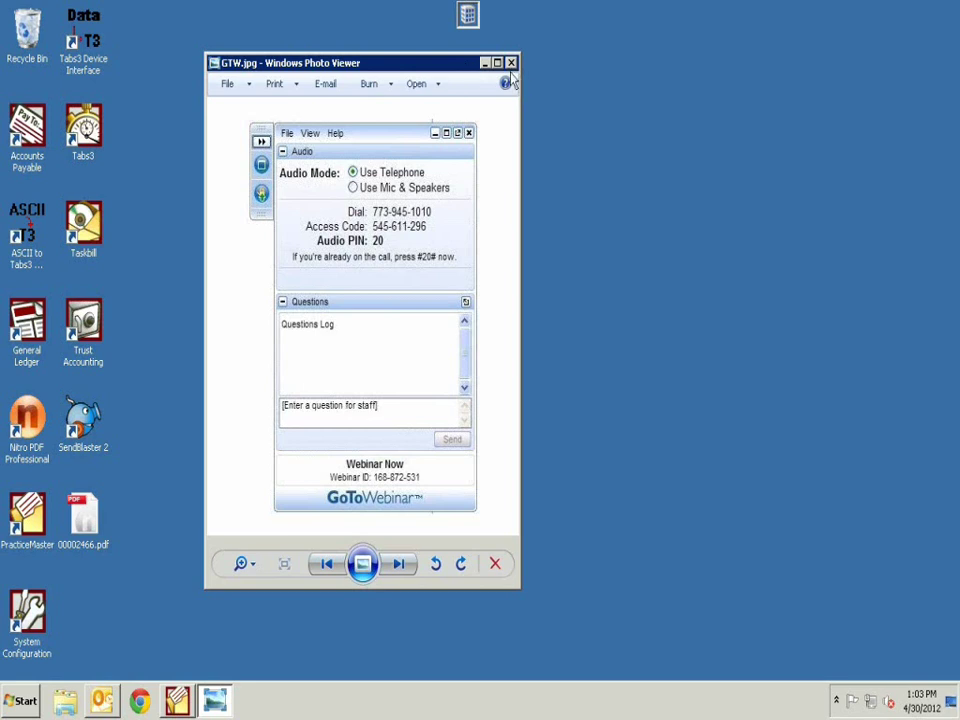
{"action": "left_click", "coordinate": [484, 65]}
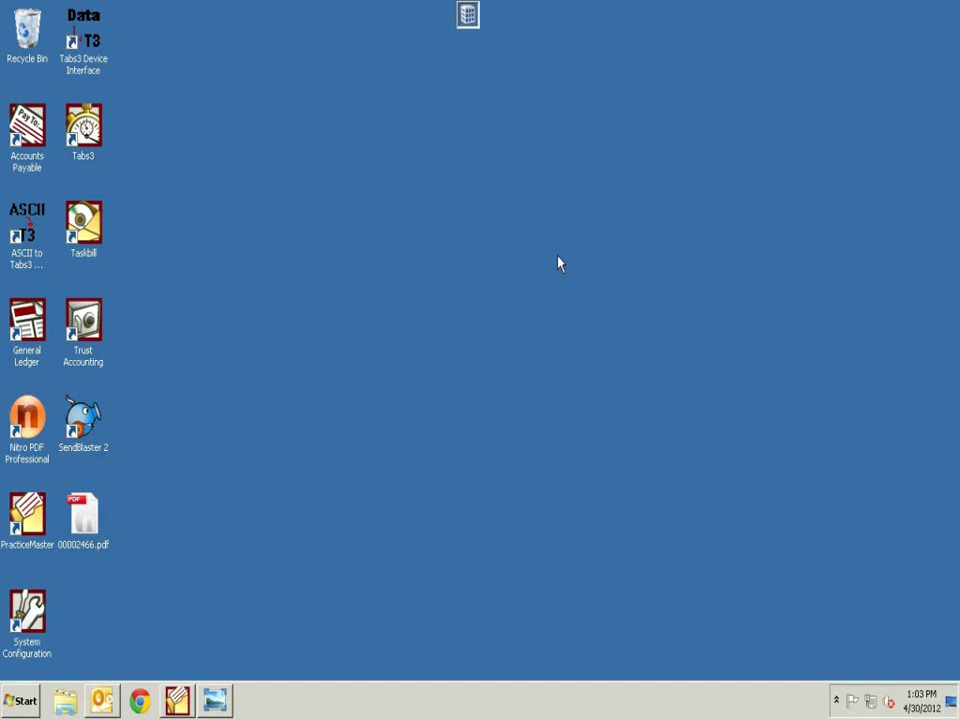
{"action": "left_click", "coordinate": [182, 703]}
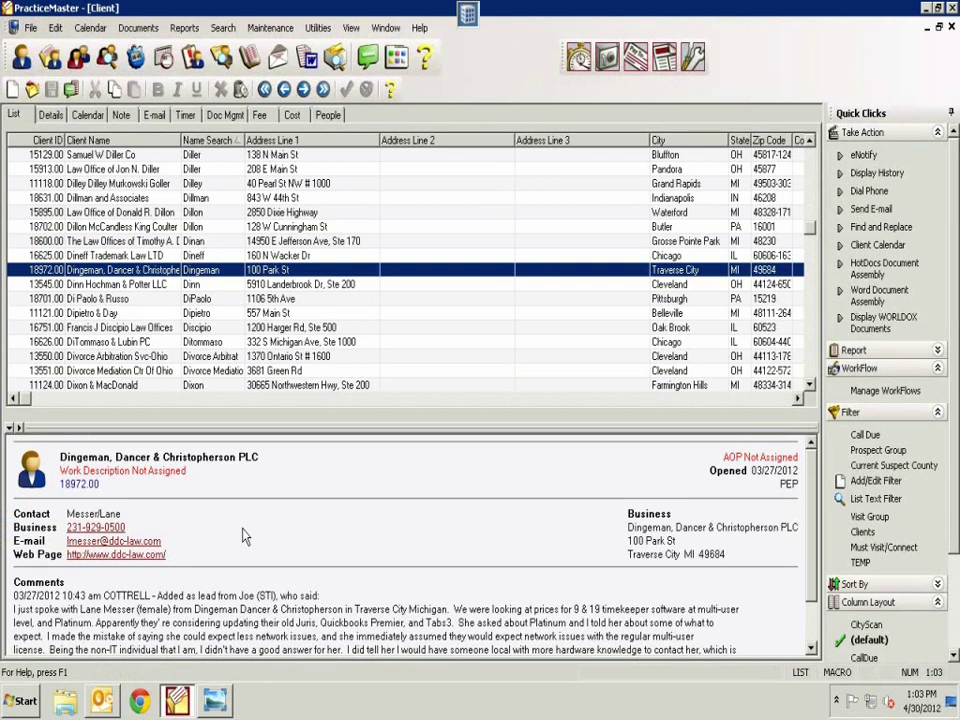
Find the client Scooby Doo, Inc. by searching for "scooby" and start a new fee record for it.
{"action": "type", "text": "scooby"}
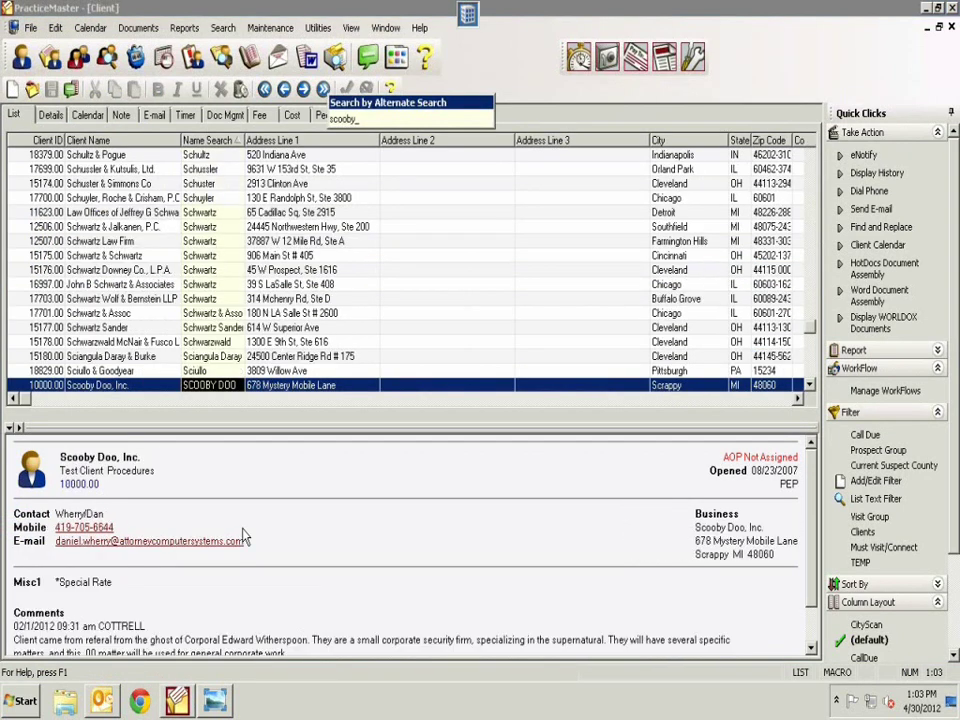
{"action": "key", "text": "Return"}
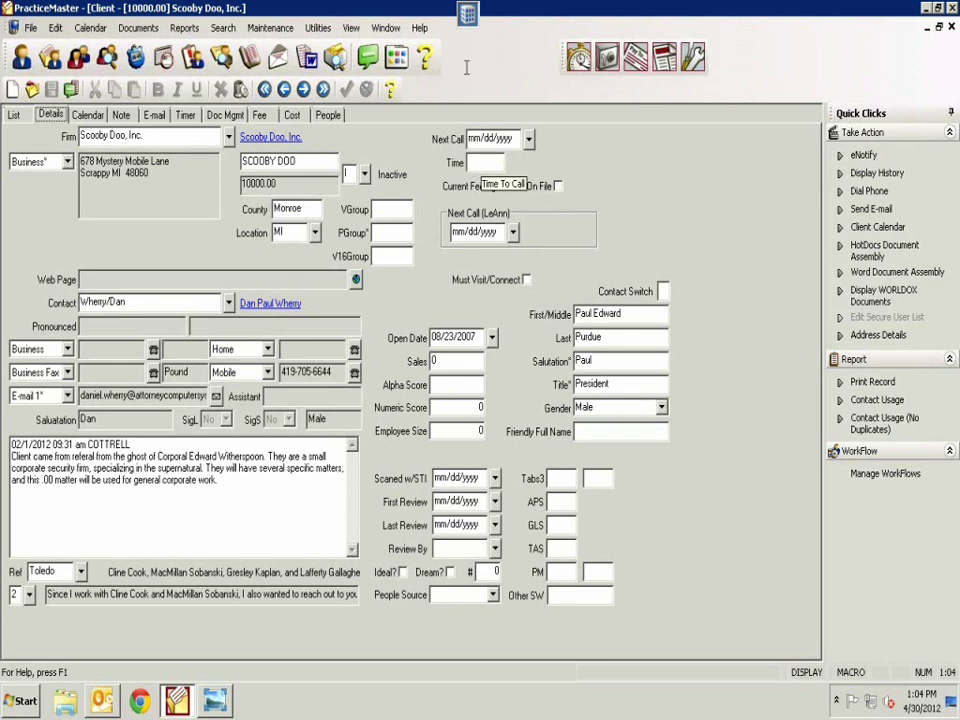
{"action": "left_click", "coordinate": [259, 115]}
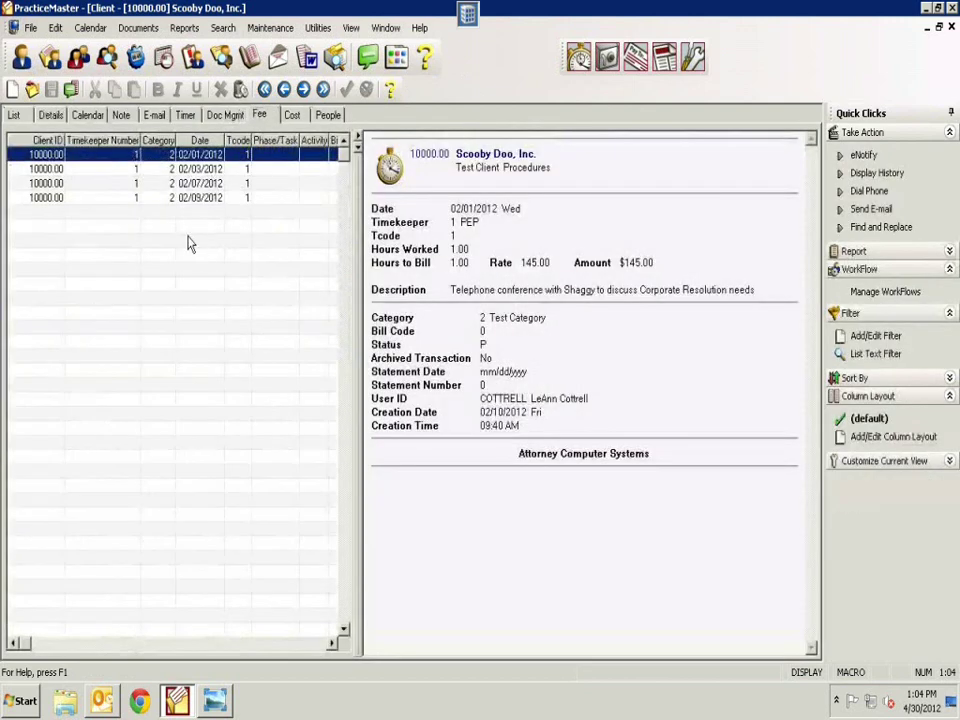
{"action": "key", "text": "ctrl+n"}
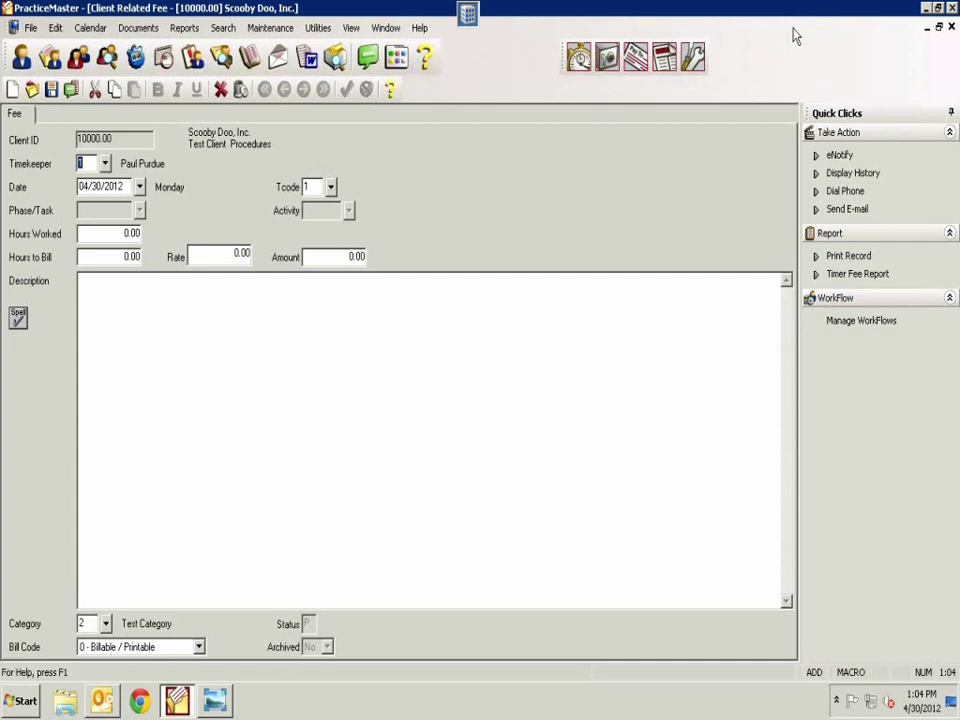
View the Task Folders and return to the fee record, and look at its context help topic.
{"action": "left_click", "coordinate": [398, 58]}
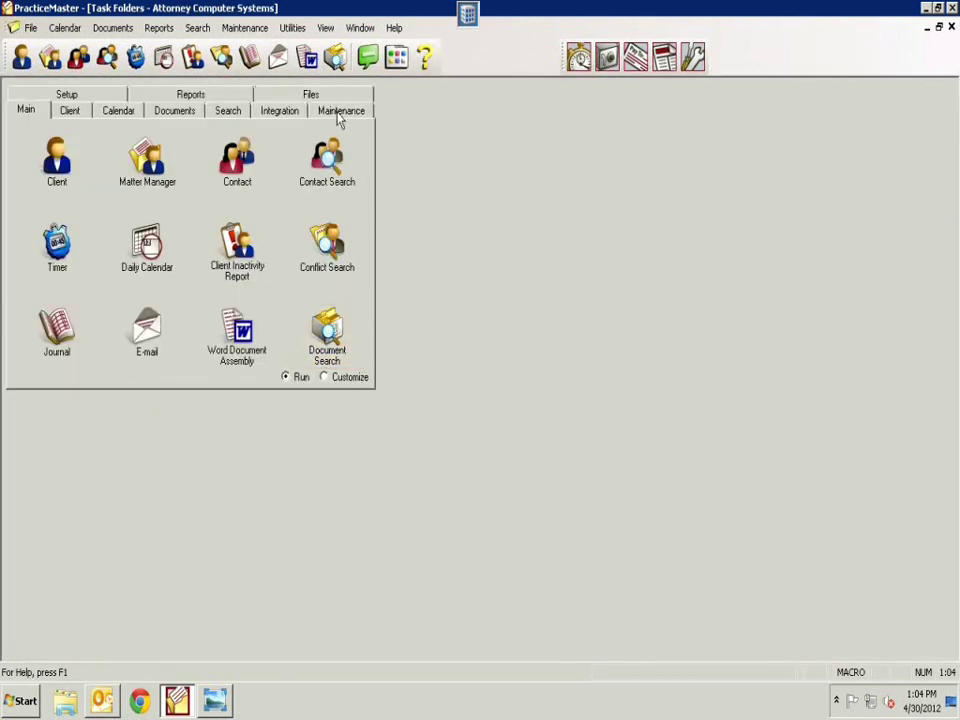
{"action": "left_click", "coordinate": [951, 27]}
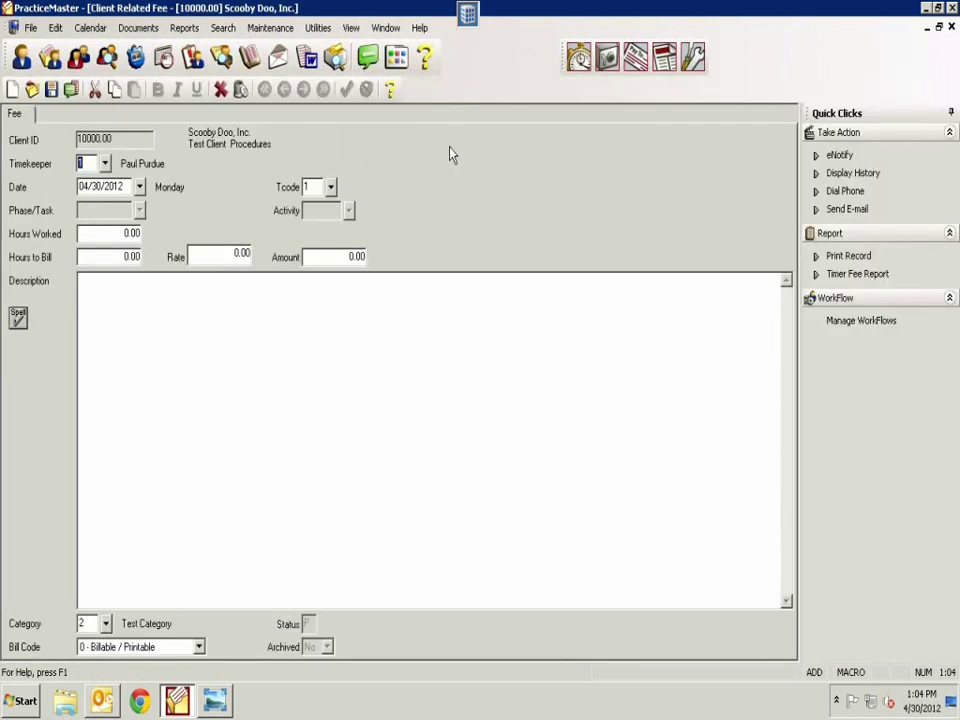
{"action": "left_click", "coordinate": [390, 90]}
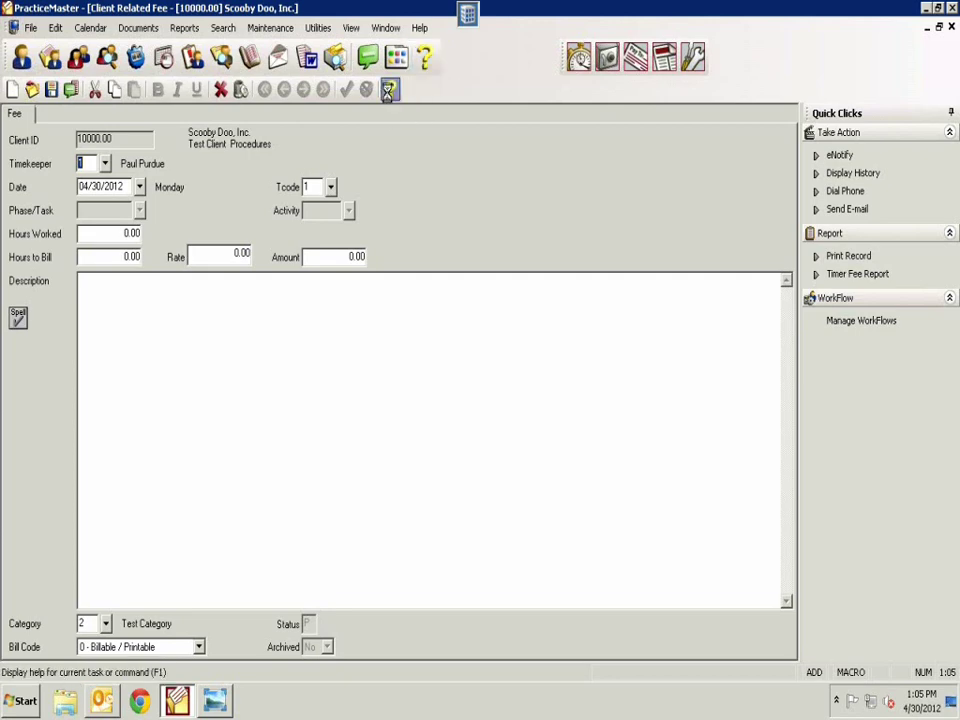
{"action": "left_click_drag", "start_coordinate": [426, 196], "coordinate": [454, 112]}
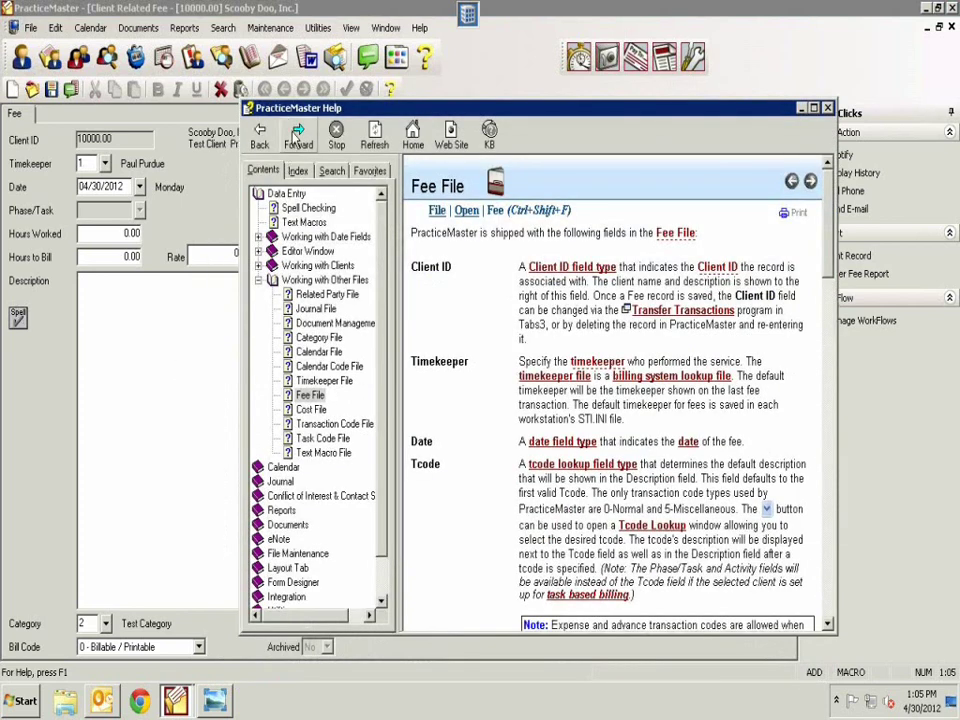
{"action": "left_click_drag", "start_coordinate": [276, 110], "coordinate": [373, 131]}
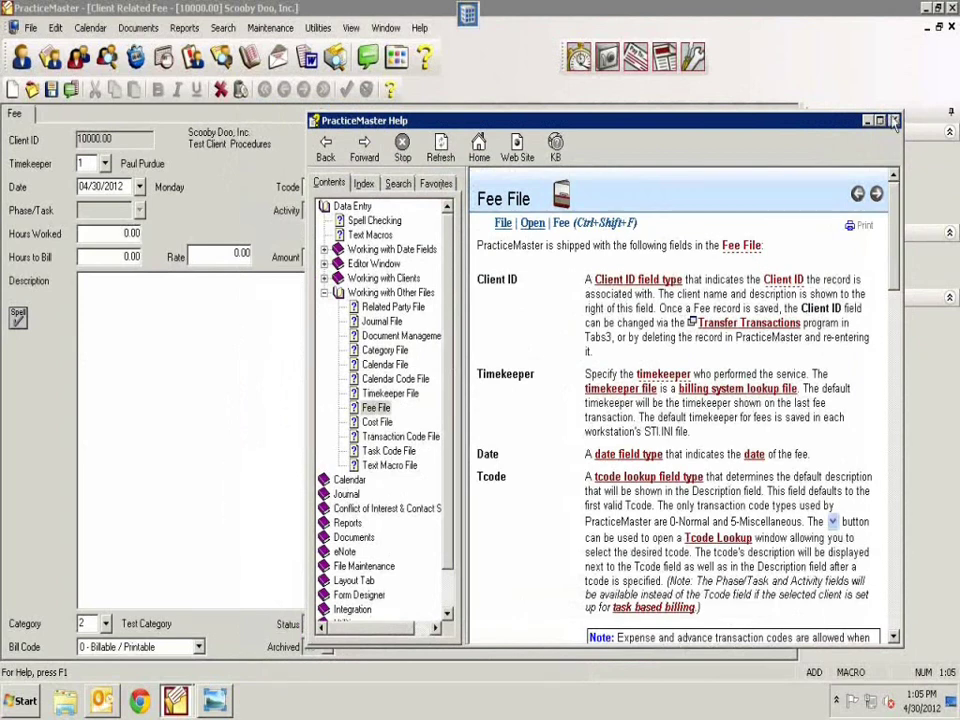
{"action": "left_click", "coordinate": [895, 121]}
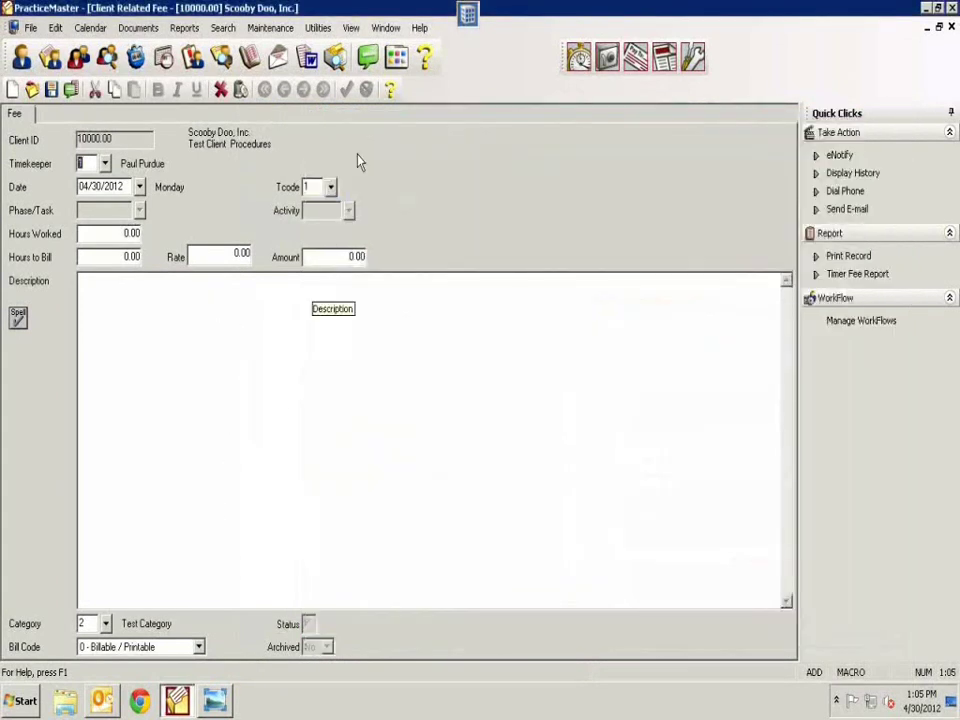
Reopen the Fee File help topic over the fee record and view the pop-up definition of timekeeper.
{"action": "left_click", "coordinate": [391, 90]}
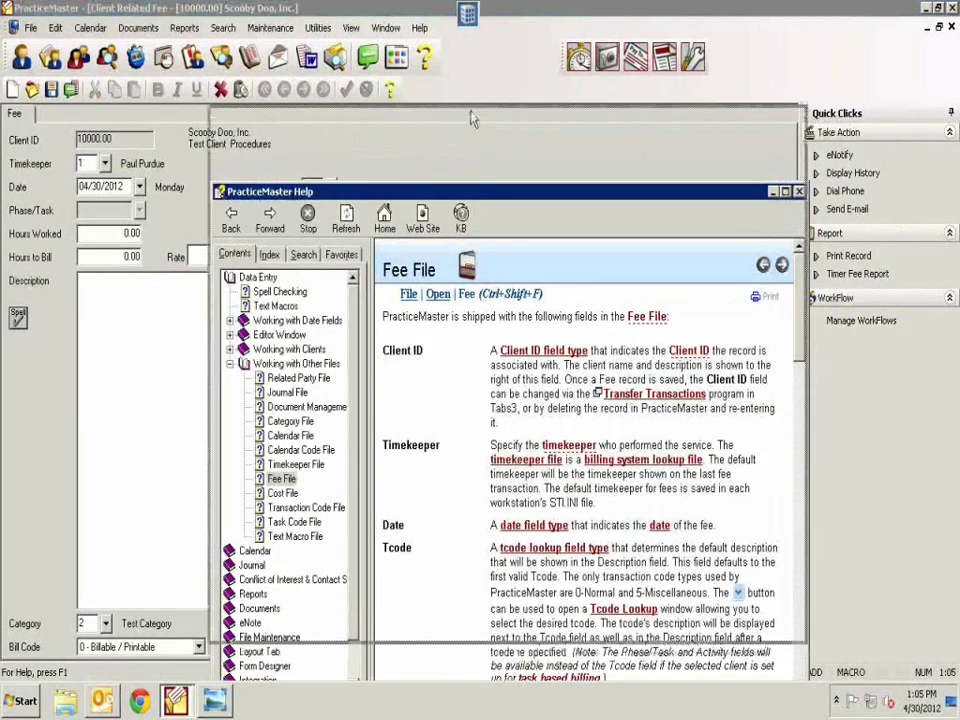
{"action": "left_click_drag", "start_coordinate": [471, 194], "coordinate": [471, 110]}
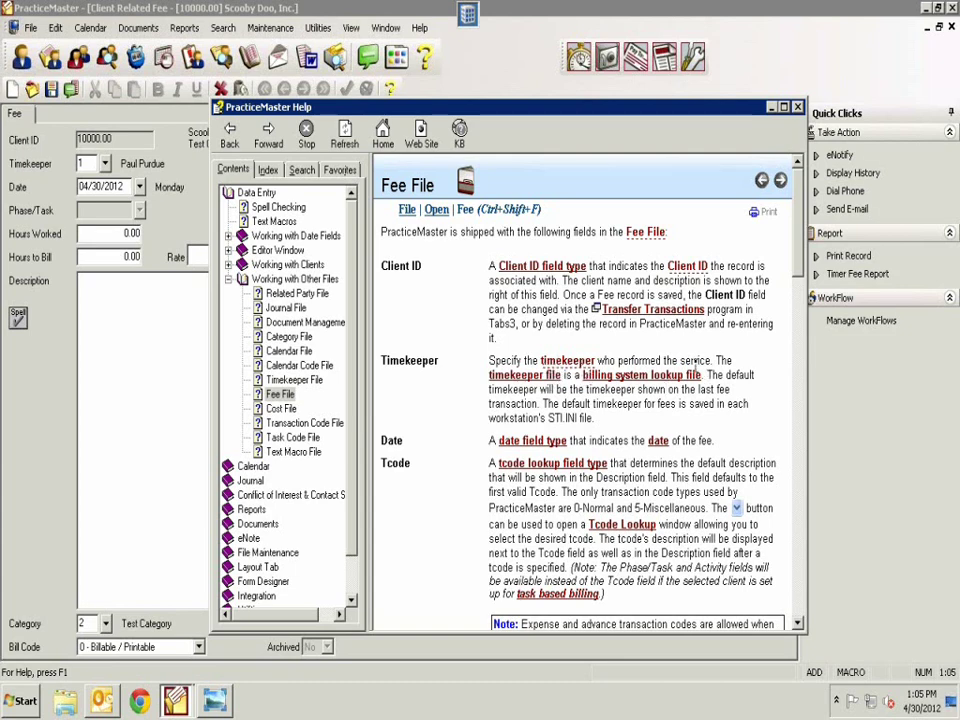
{"action": "left_click", "coordinate": [577, 364]}
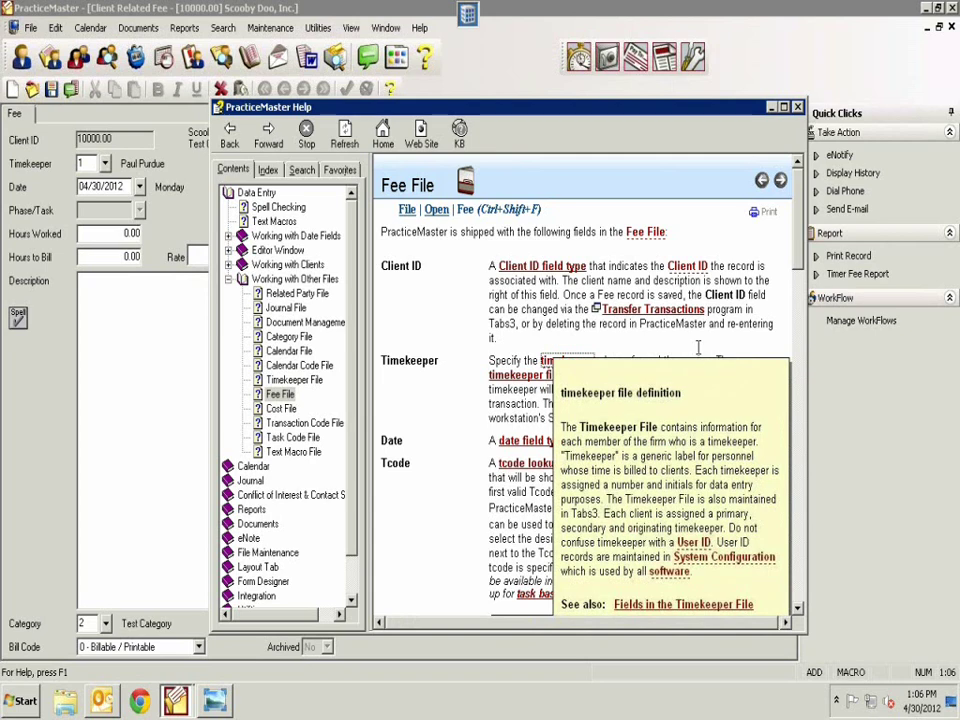
{"action": "left_click", "coordinate": [745, 378]}
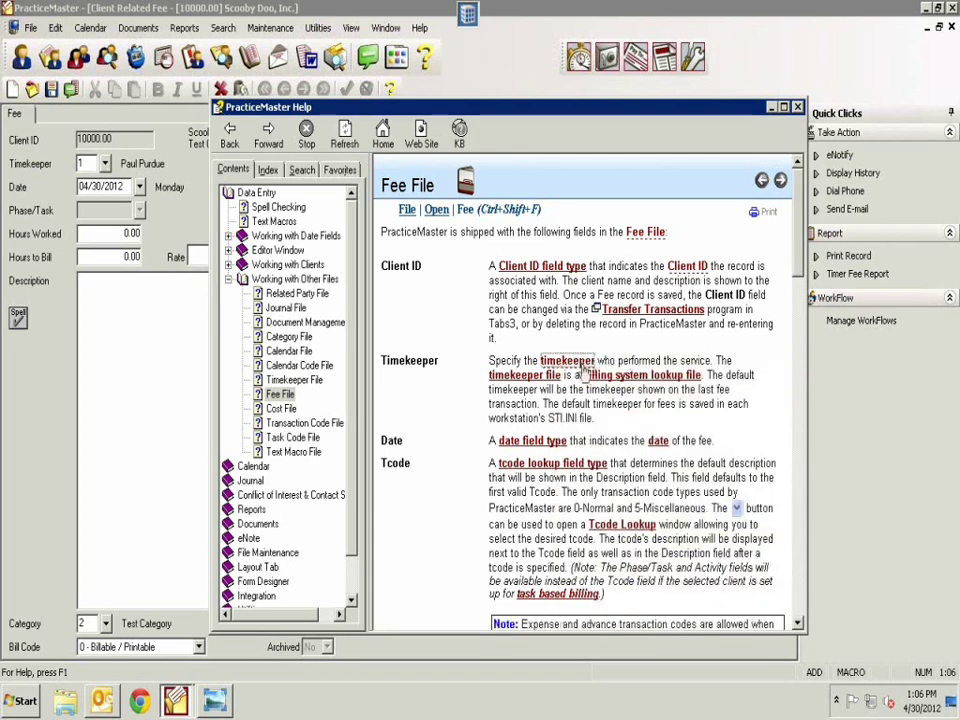
{"action": "left_click", "coordinate": [584, 366]}
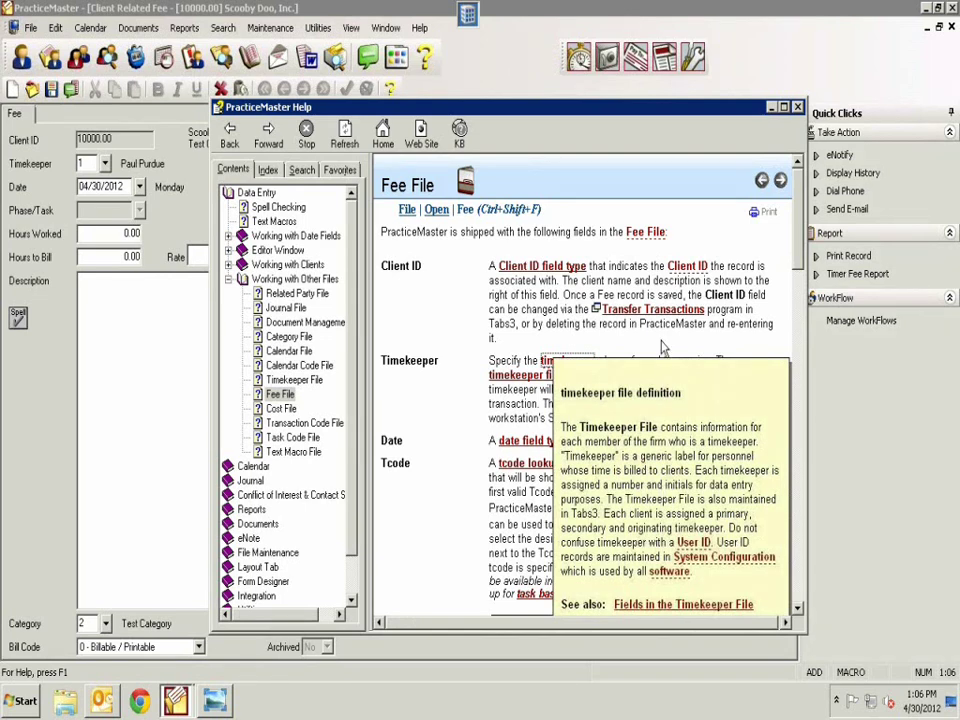
{"action": "left_click", "coordinate": [641, 363]}
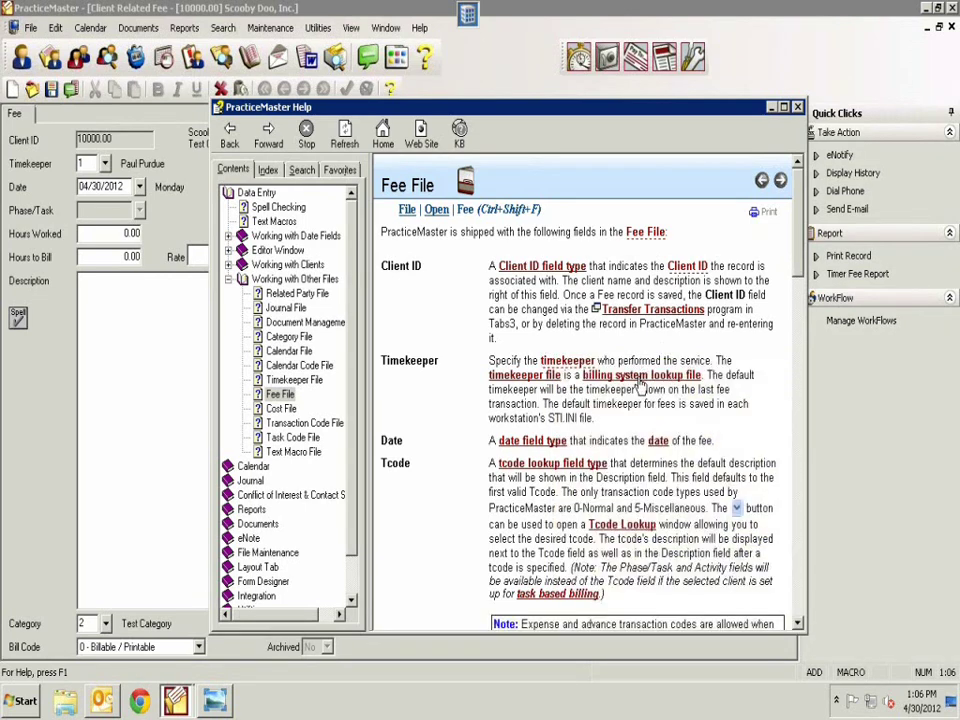
View the Date Field Type help topic and the topic preceding it, and return to the Fee File topic.
{"action": "left_click", "coordinate": [540, 442]}
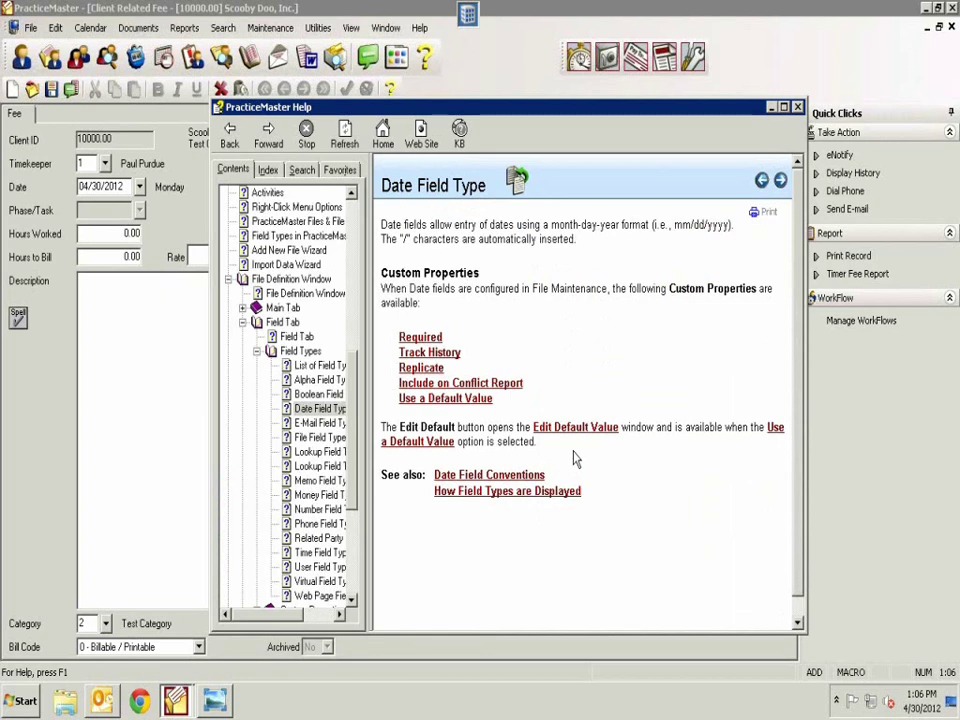
{"action": "left_click", "coordinate": [762, 182]}
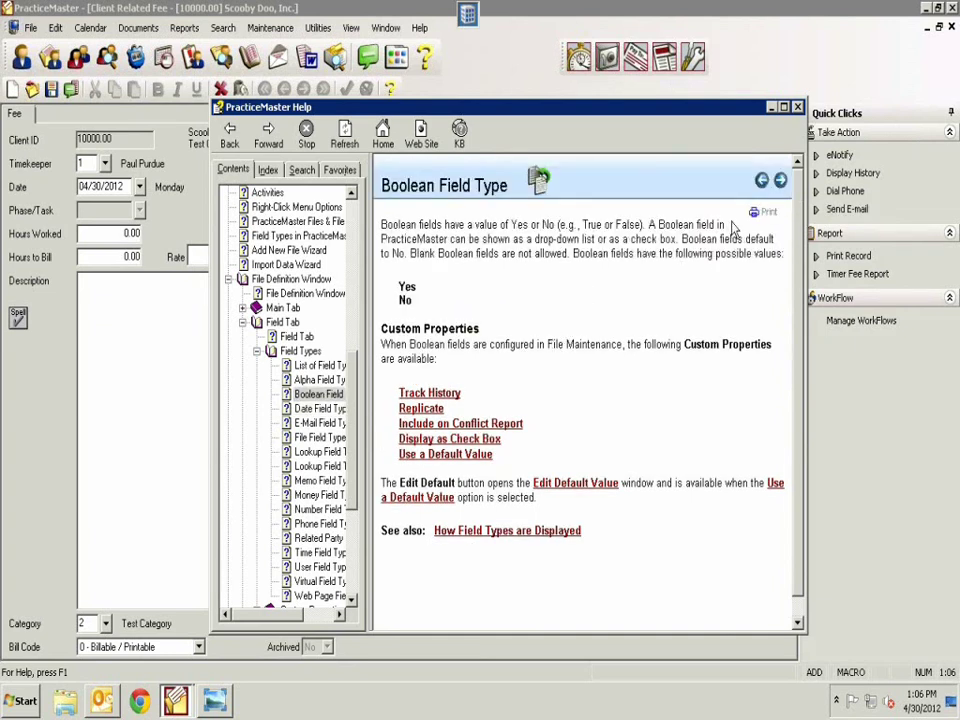
{"action": "left_click", "coordinate": [230, 141]}
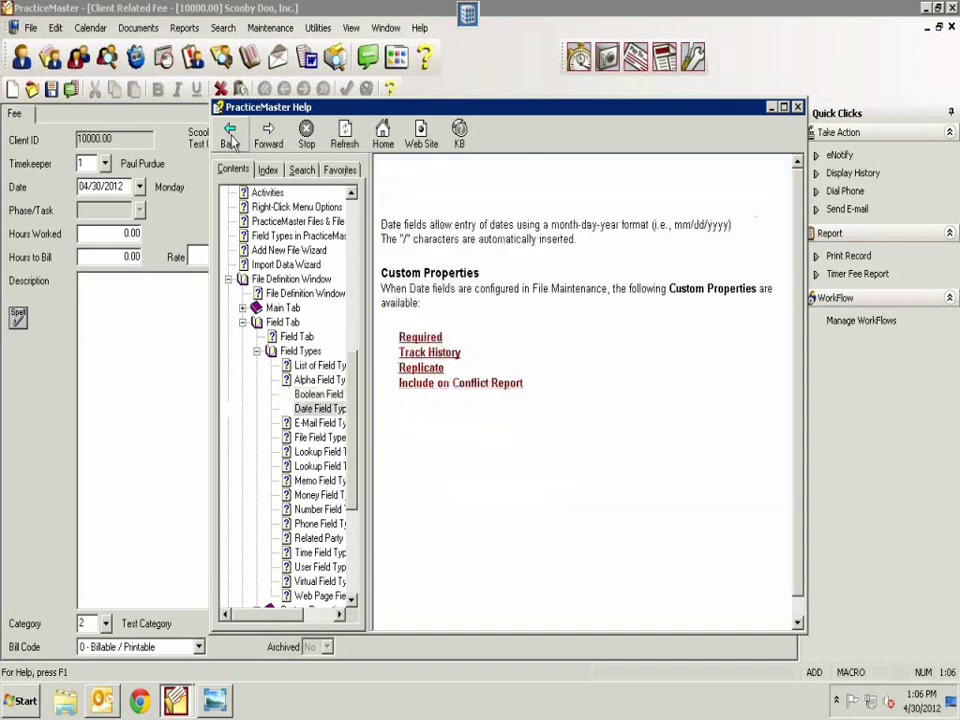
{"action": "left_click", "coordinate": [230, 141]}
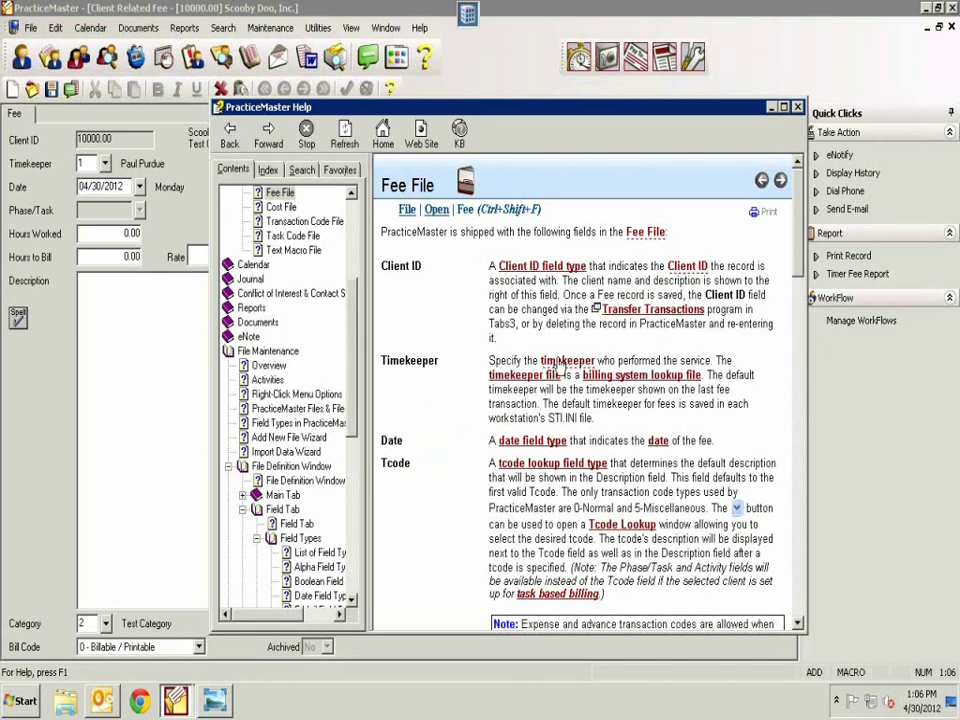
View the linked billing system lookup file and Client ID Field Type topics, retrace the visited pages and close the help window.
{"action": "left_click", "coordinate": [623, 380]}
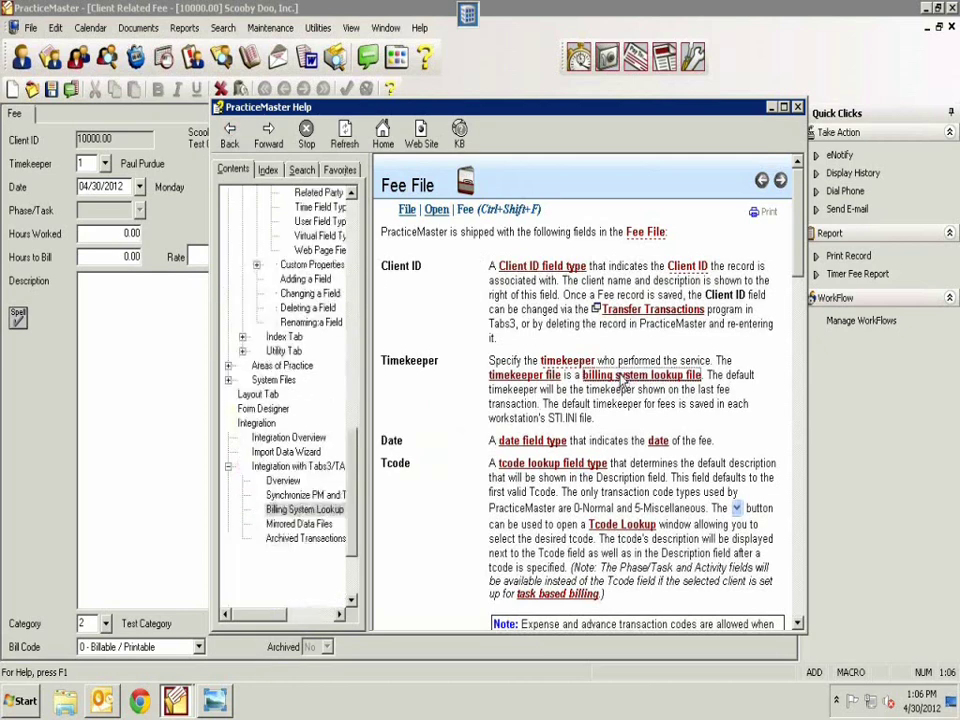
{"action": "left_click", "coordinate": [229, 137]}
{"action": "left_click", "coordinate": [413, 199]}
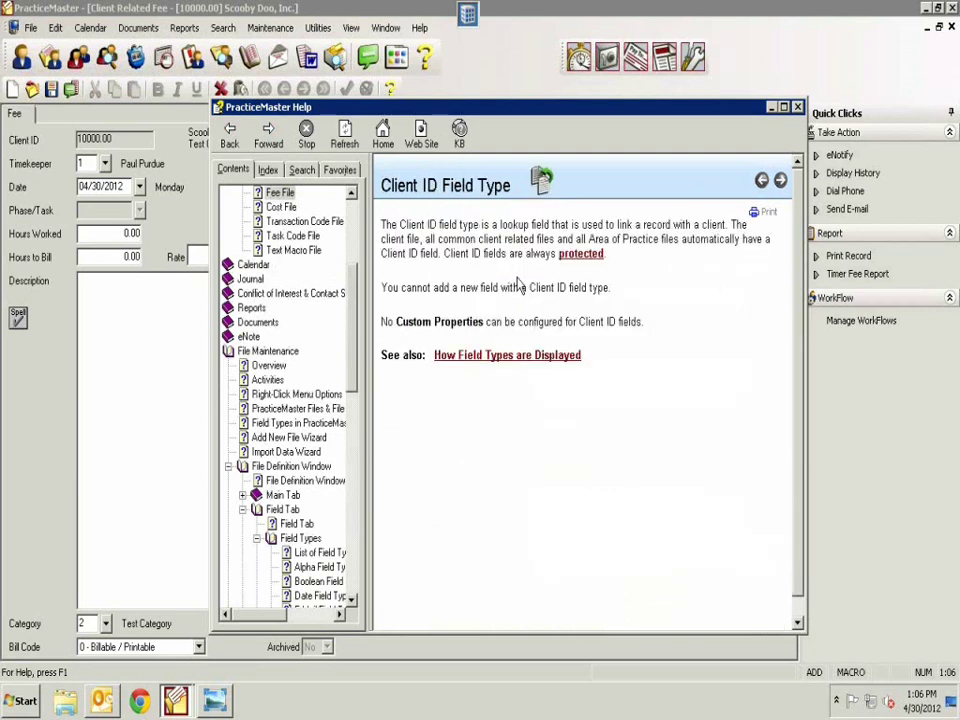
{"action": "left_click", "coordinate": [231, 138]}
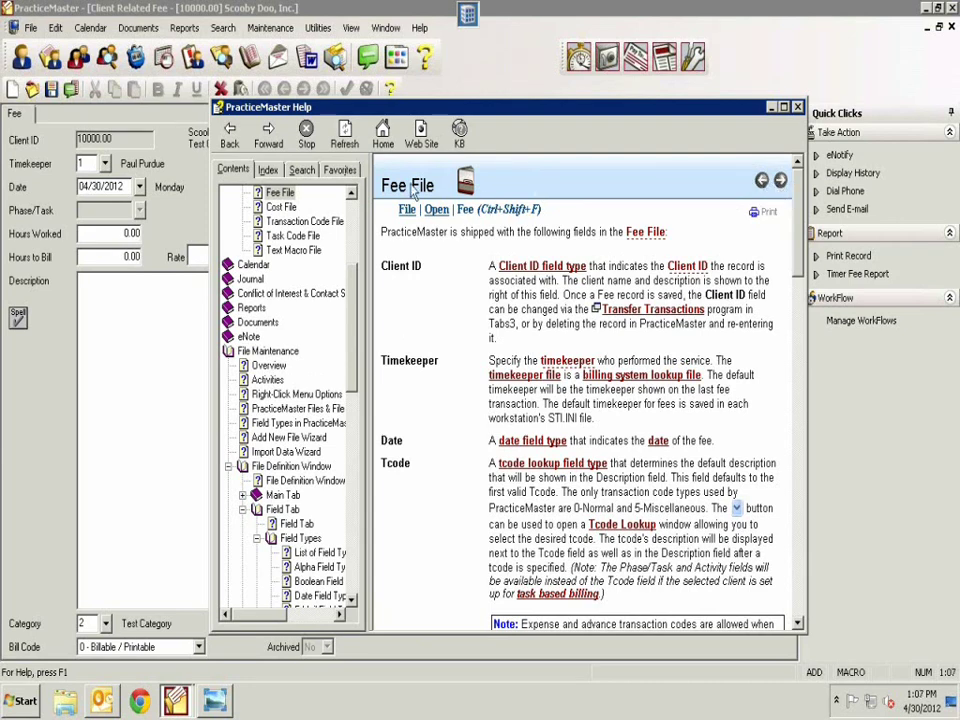
{"action": "left_click", "coordinate": [263, 133]}
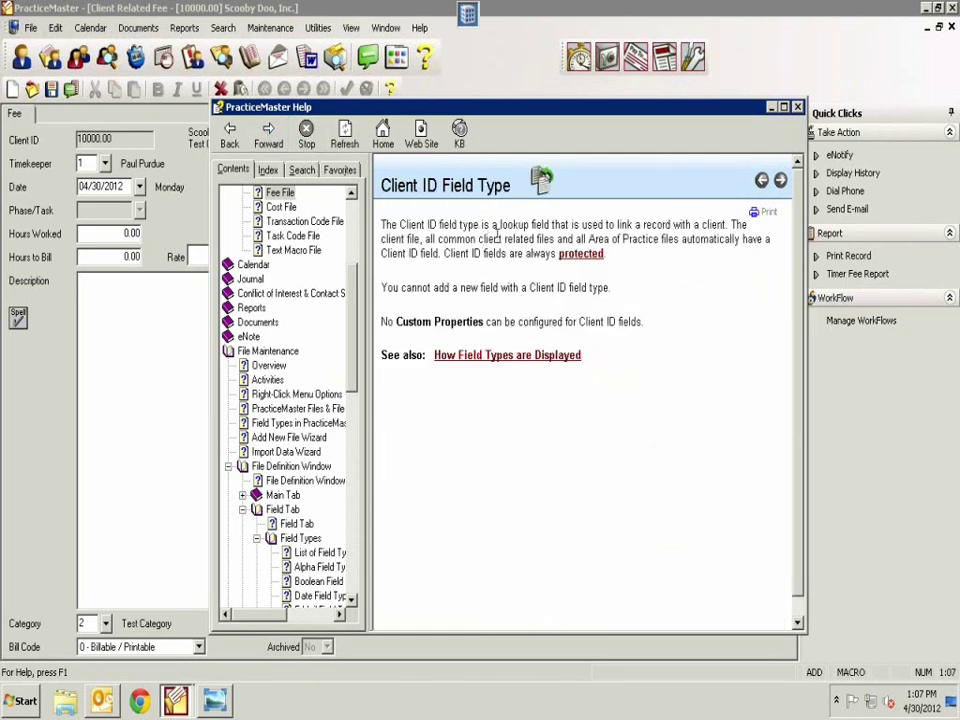
{"action": "left_click", "coordinate": [229, 133]}
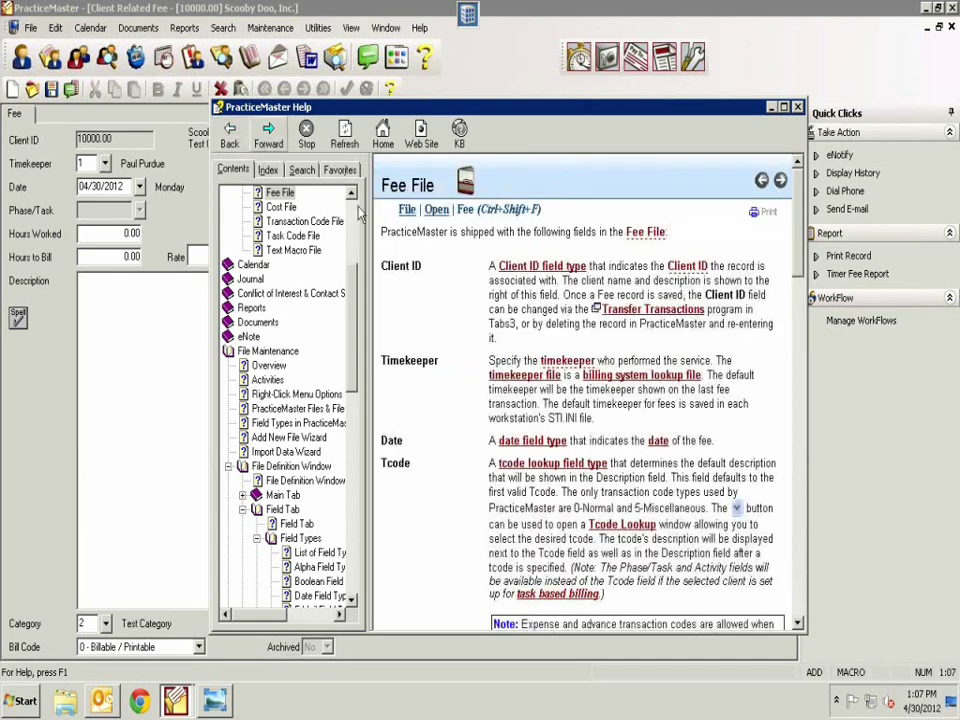
{"action": "left_click", "coordinate": [268, 133]}
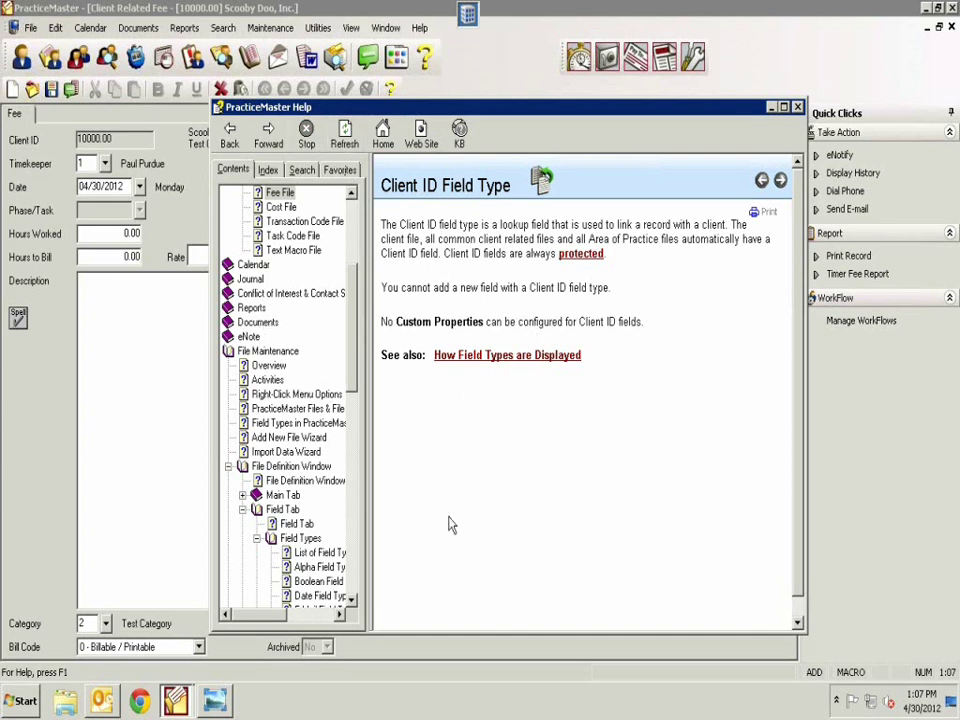
{"action": "left_click", "coordinate": [798, 107]}
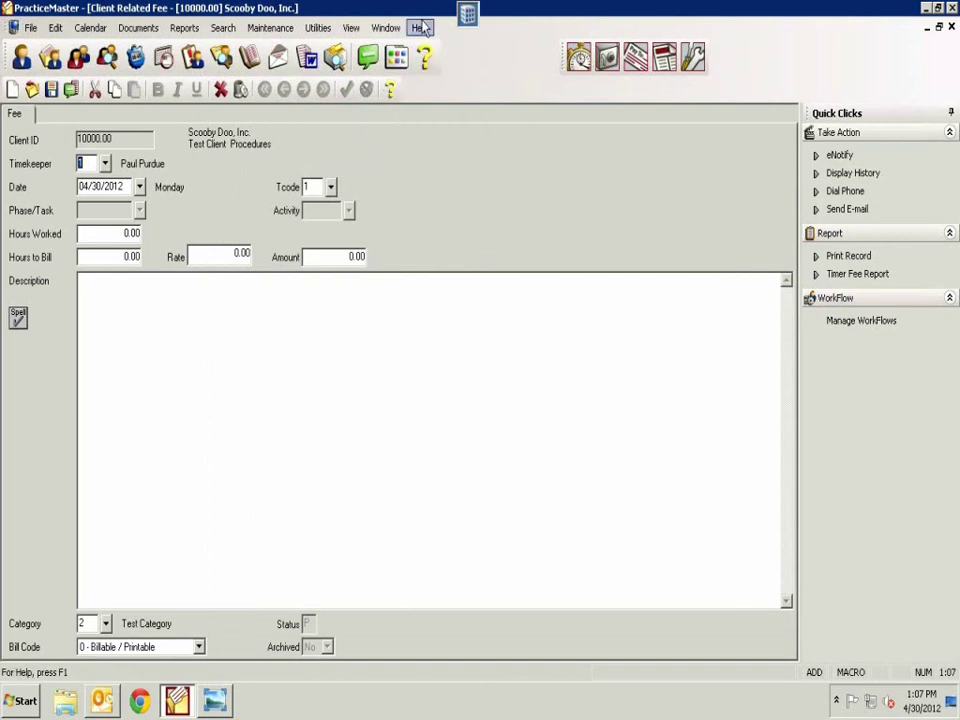
Open the general PracticeMaster help topics and expand the Data Entry book in the table of contents.
{"action": "left_click", "coordinate": [421, 28]}
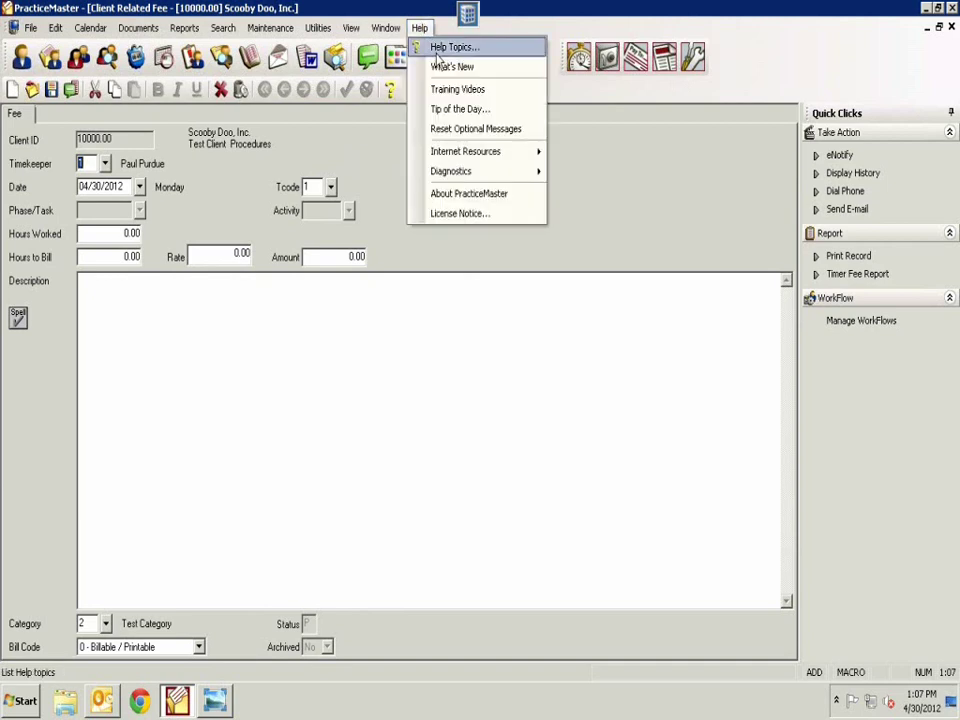
{"action": "left_click", "coordinate": [436, 52]}
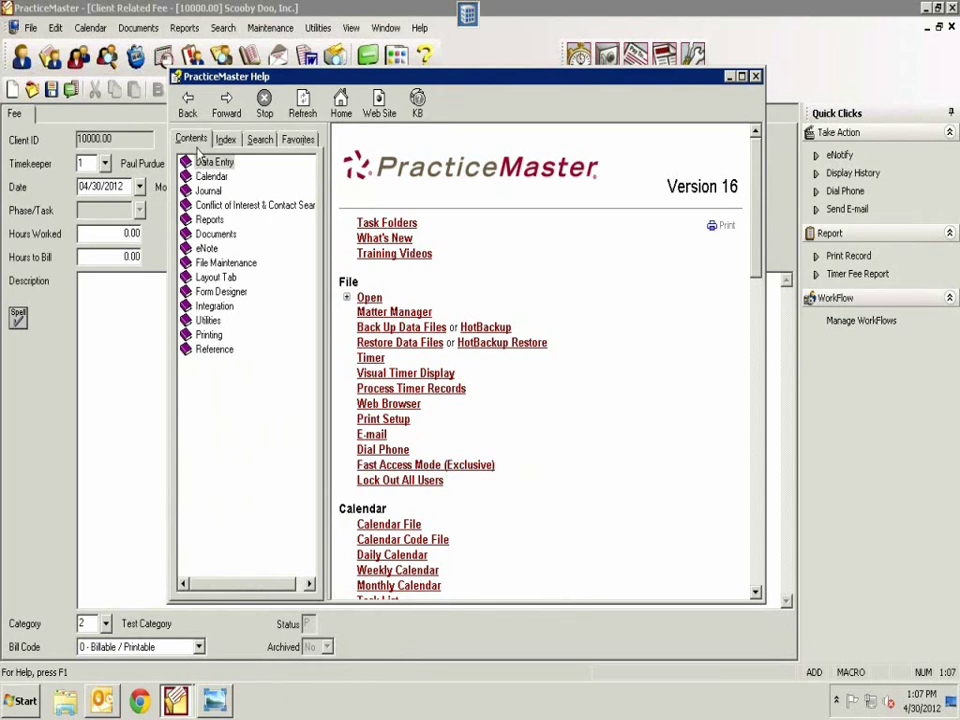
{"action": "left_click", "coordinate": [186, 165]}
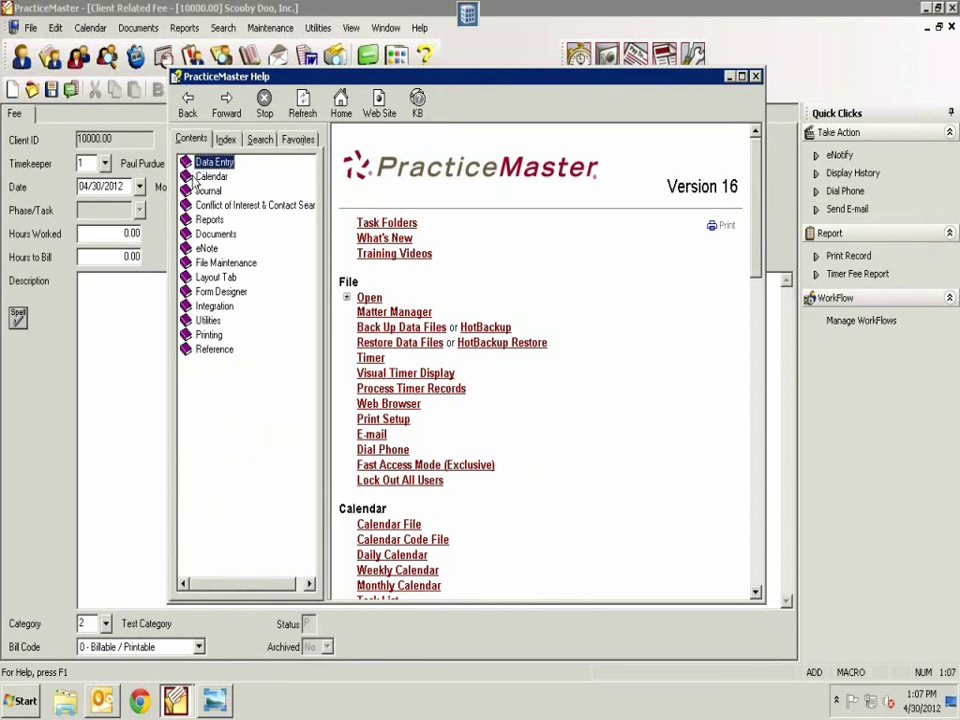
{"action": "left_click", "coordinate": [186, 165]}
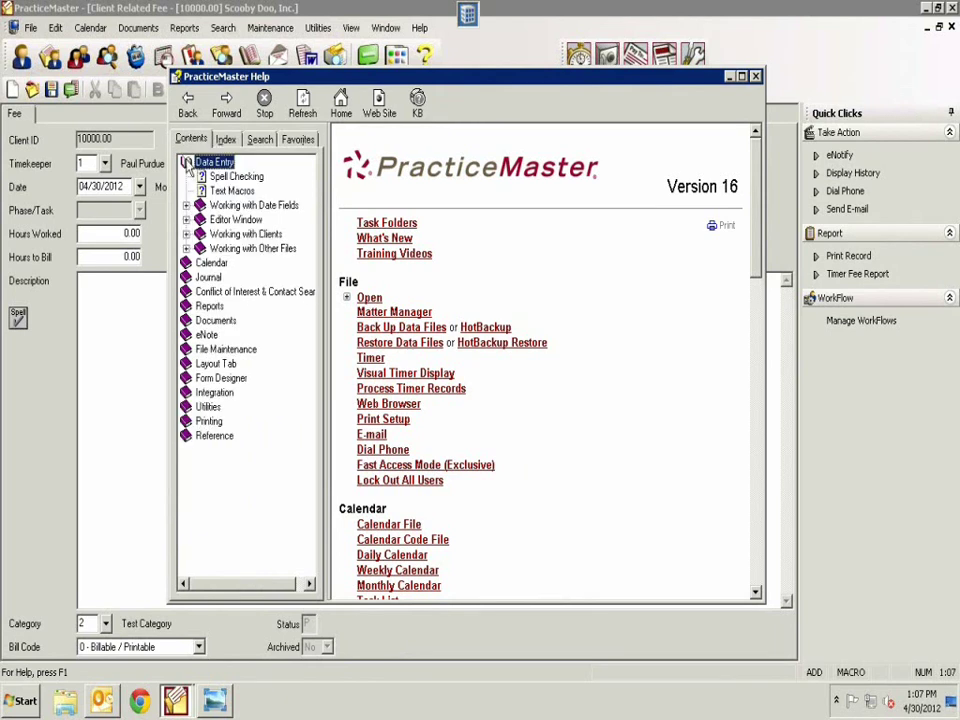
Expand the Working with Date Fields, Editor Window, Calendar and Calendar Code books in the help table of contents.
{"action": "left_click", "coordinate": [187, 205]}
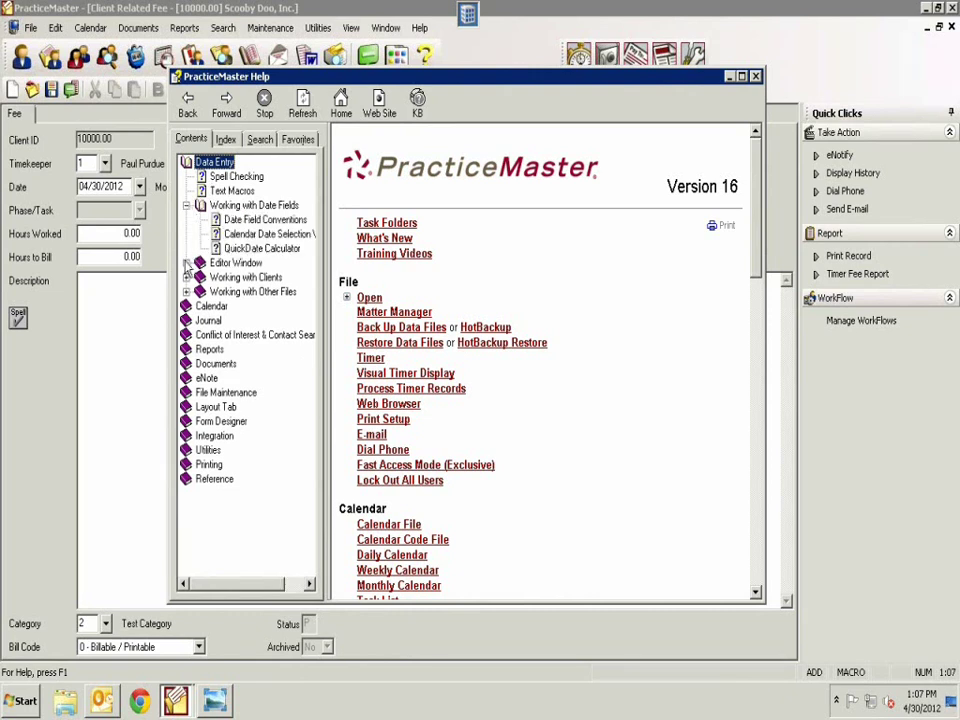
{"action": "left_click", "coordinate": [186, 262]}
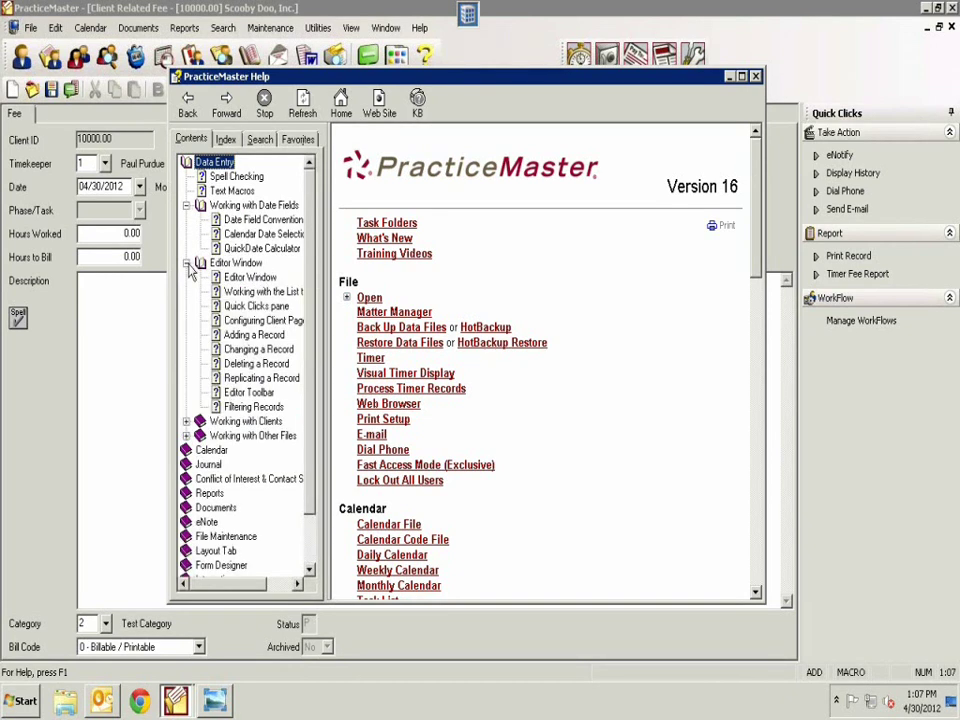
{"action": "left_click", "coordinate": [187, 452]}
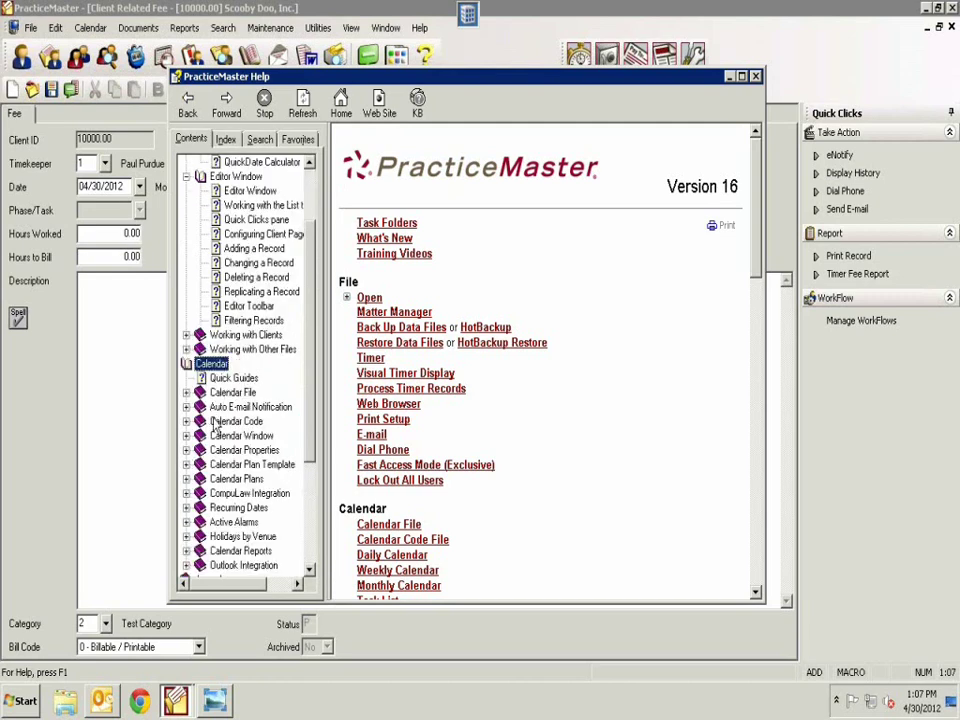
{"action": "left_click", "coordinate": [220, 428]}
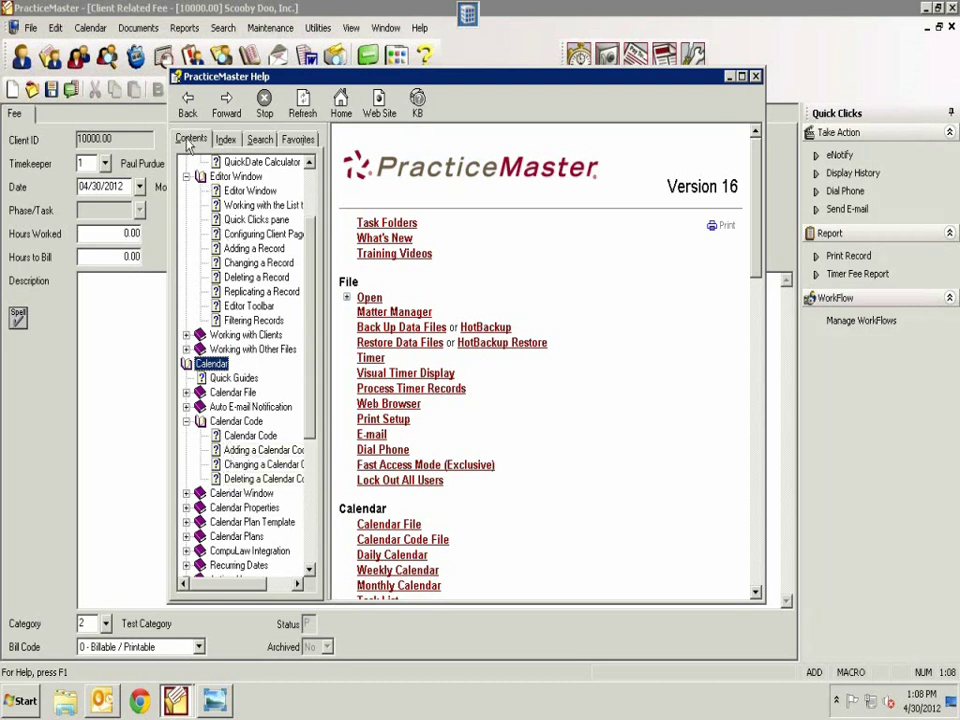
Collapse the Calendar Code book, view the topics in Working with Other Files, and collapse it and the Editor Window book.
{"action": "left_click", "coordinate": [186, 421]}
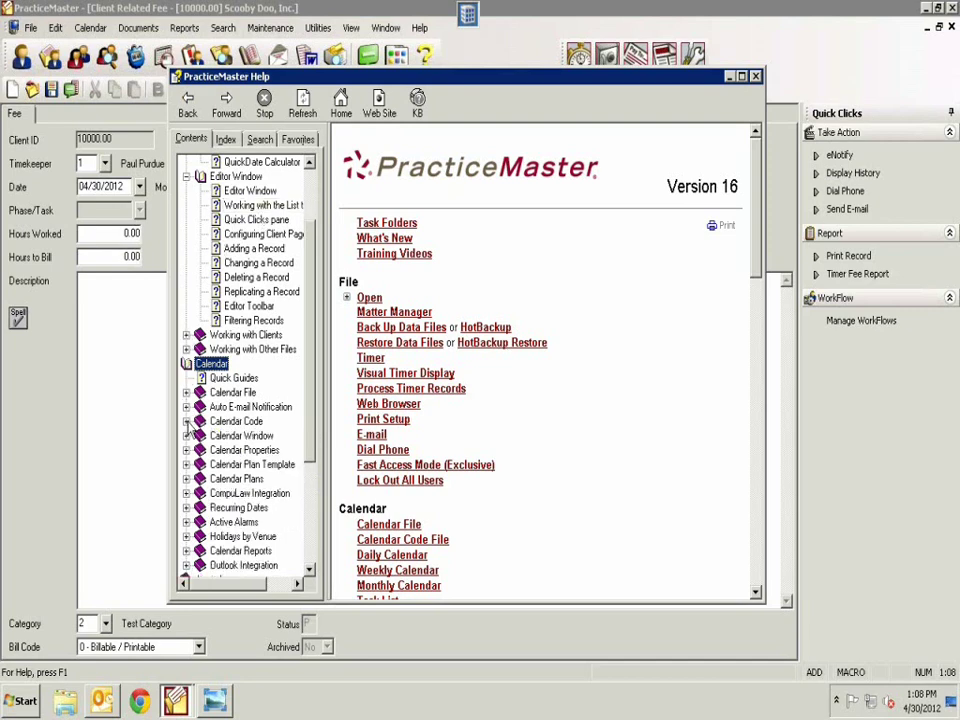
{"action": "left_click", "coordinate": [186, 349]}
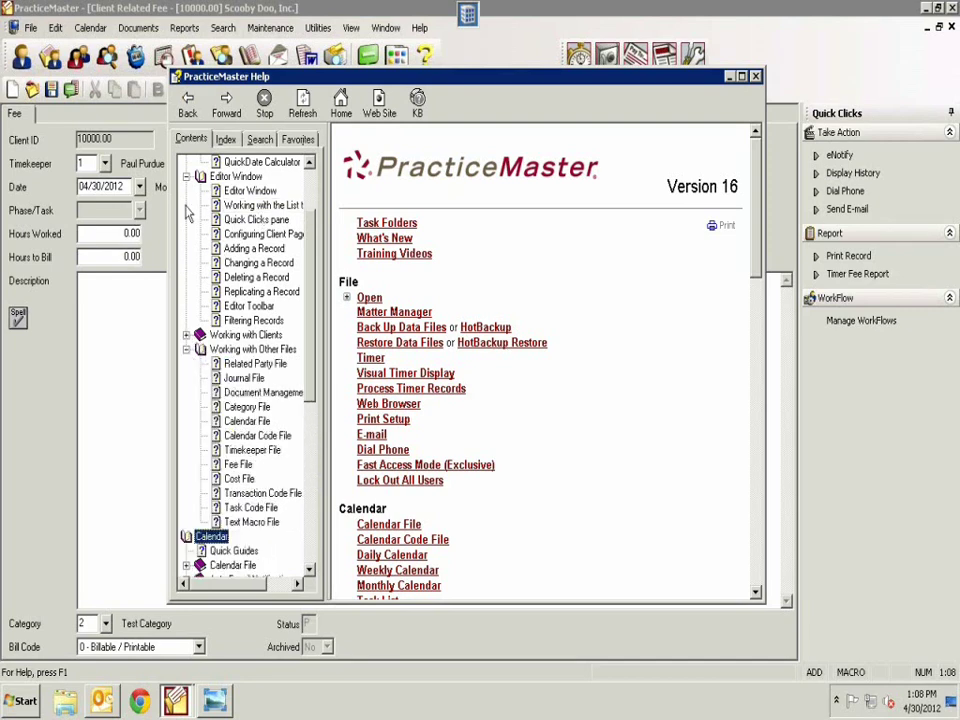
{"action": "left_click", "coordinate": [186, 176]}
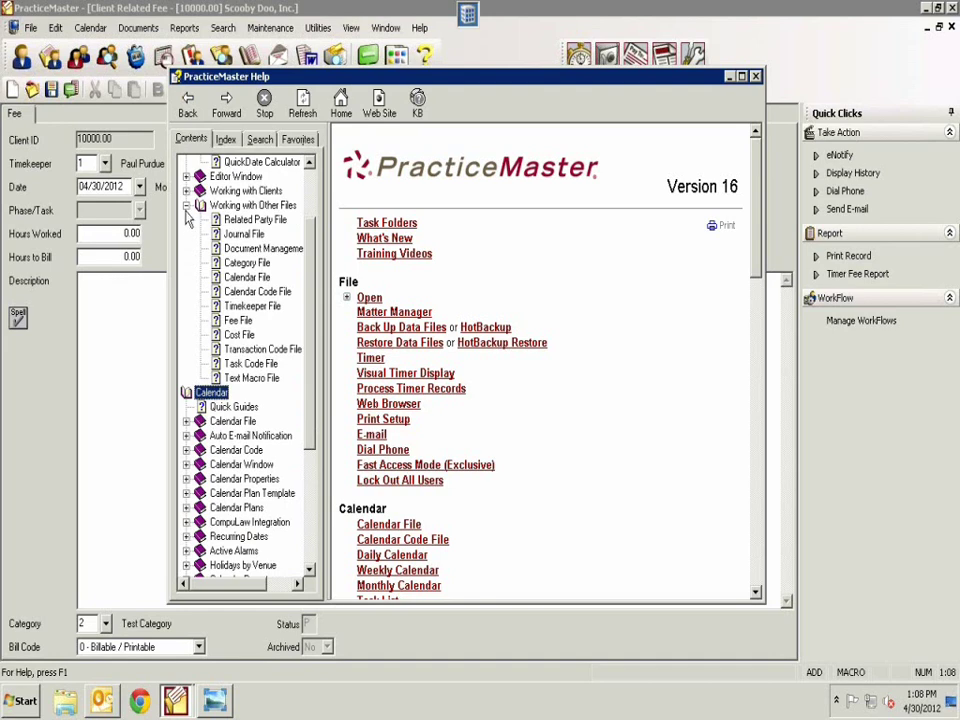
{"action": "left_click", "coordinate": [186, 205]}
{"action": "scroll", "coordinate": [310, 188], "scroll_direction": "up", "scroll_amount": 2}
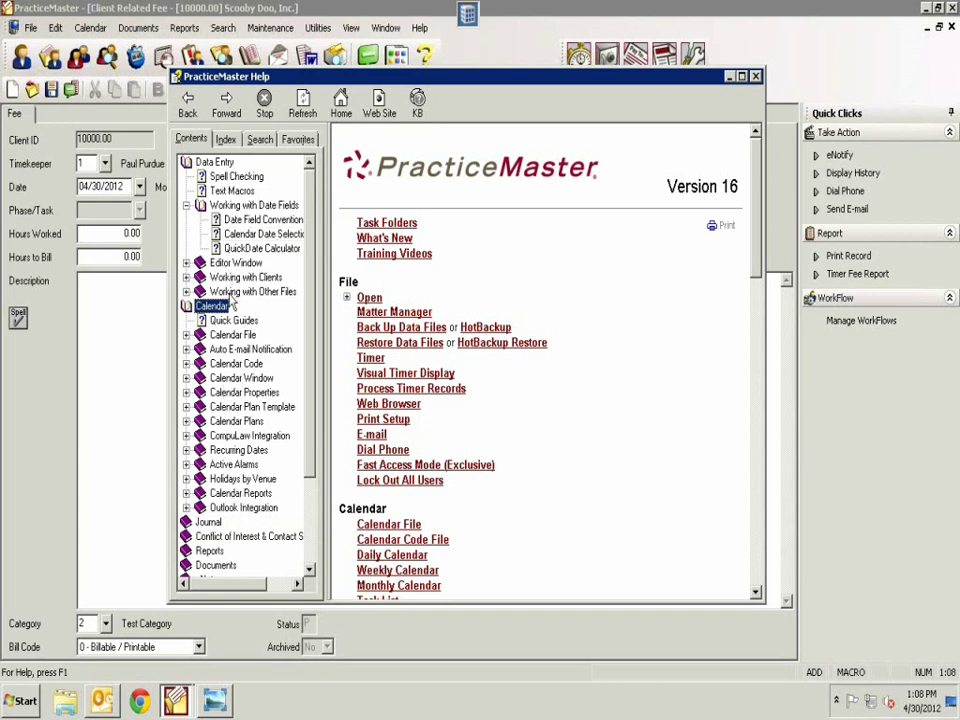
Look up "shortcut" in the help index and read the topic for the keyboard shortcuts entry.
{"action": "left_click", "coordinate": [226, 140]}
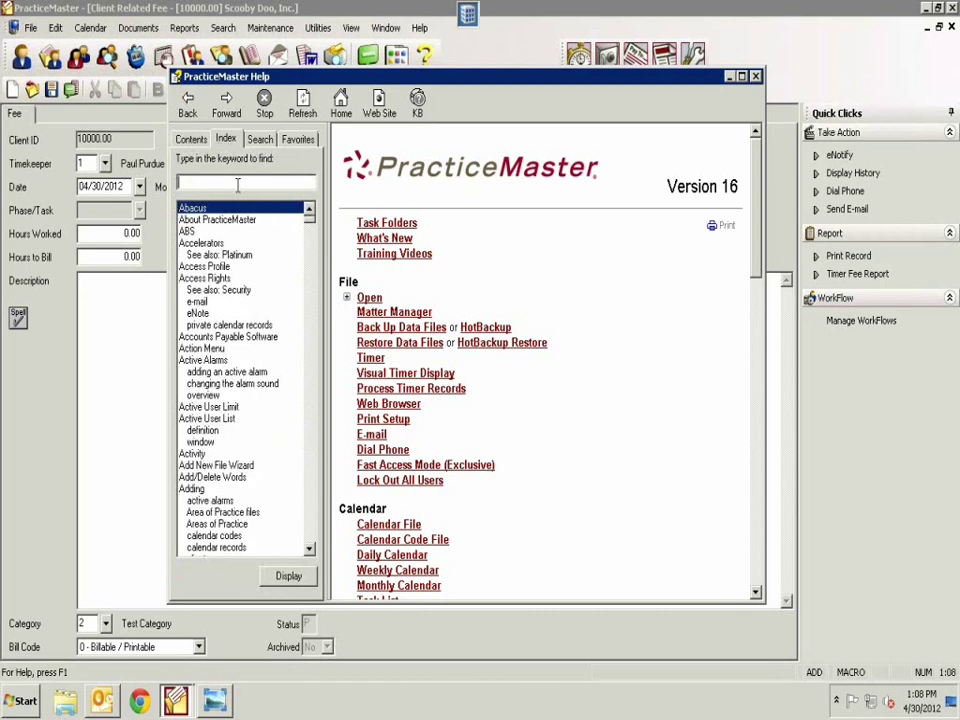
{"action": "type", "text": "shortcut"}
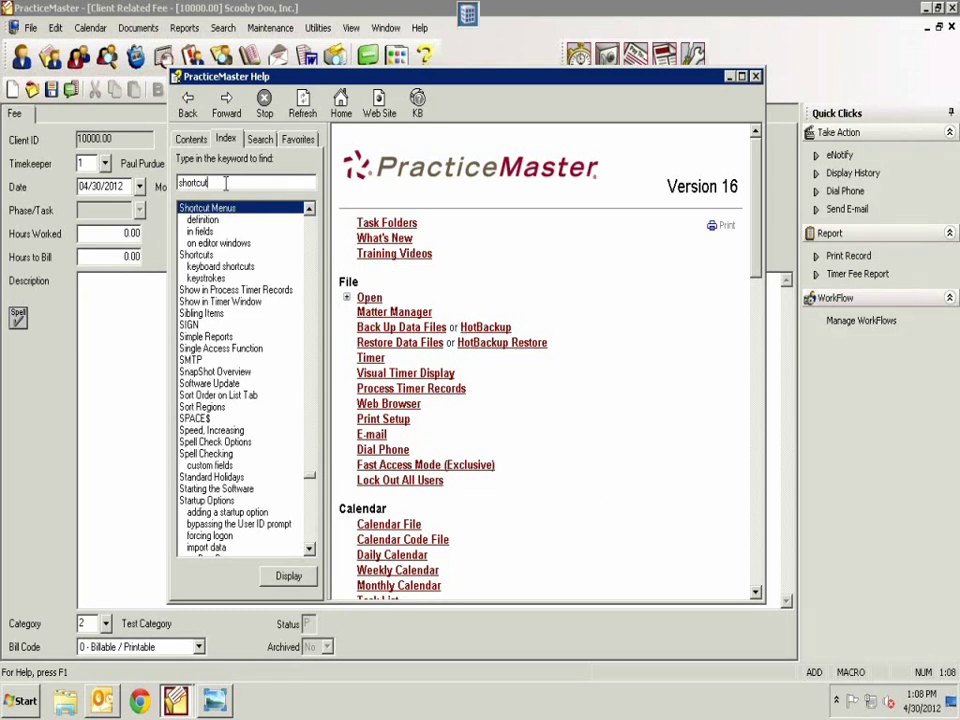
{"action": "double_click", "coordinate": [212, 267]}
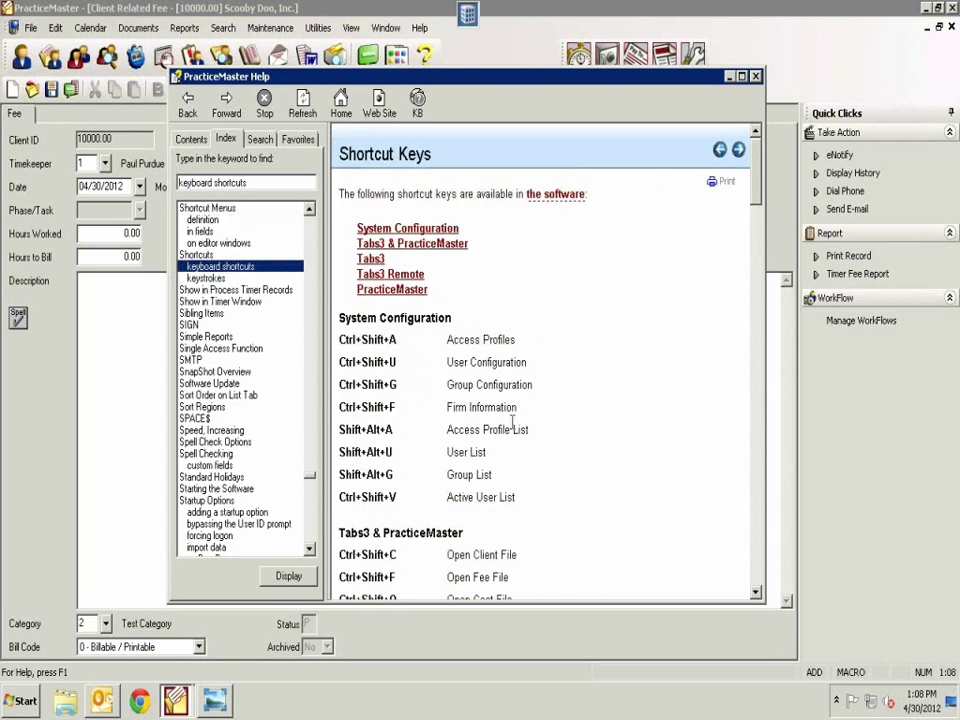
{"action": "scroll", "coordinate": [556, 382], "scroll_direction": "down", "scroll_amount": 12}
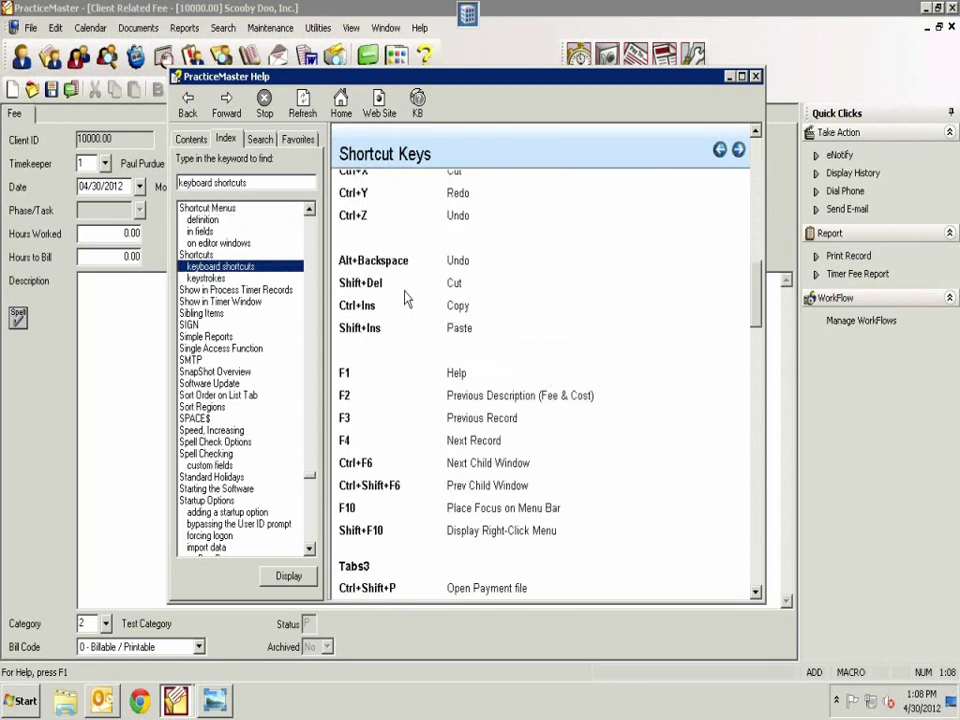
Look up the keyword "keyboard" in the help index.
{"action": "left_click", "coordinate": [251, 182]}
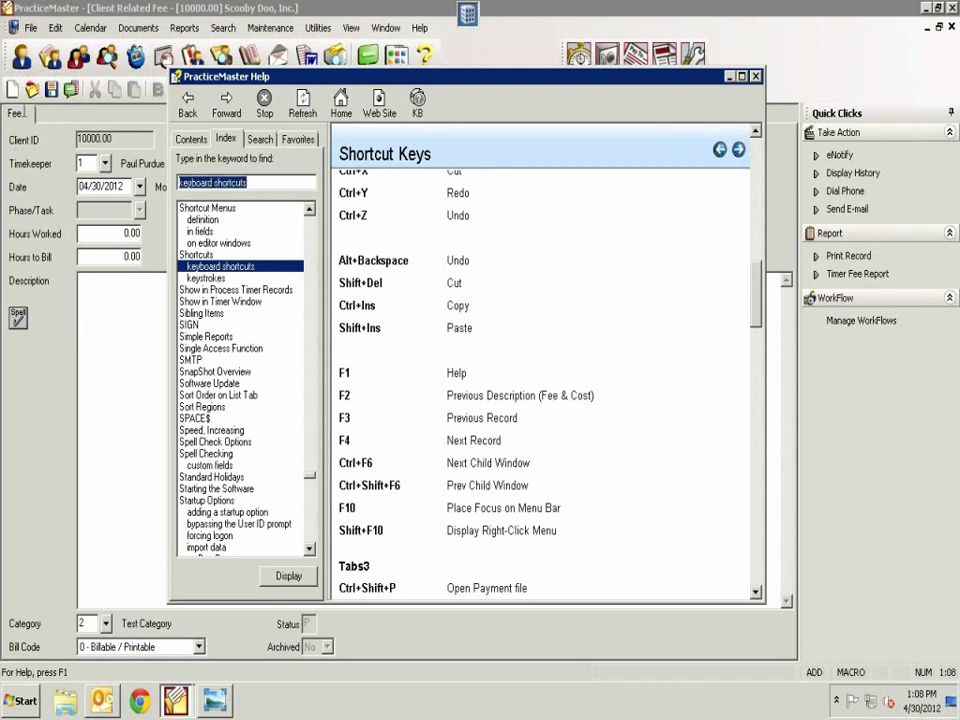
{"action": "type", "text": "key"}
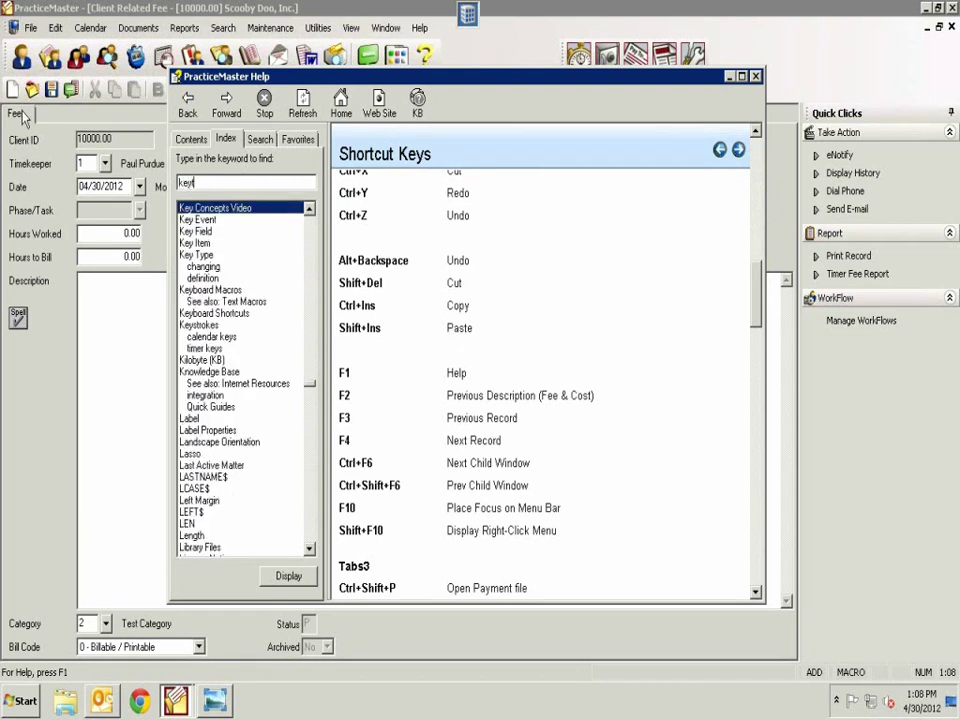
{"action": "type", "text": "board"}
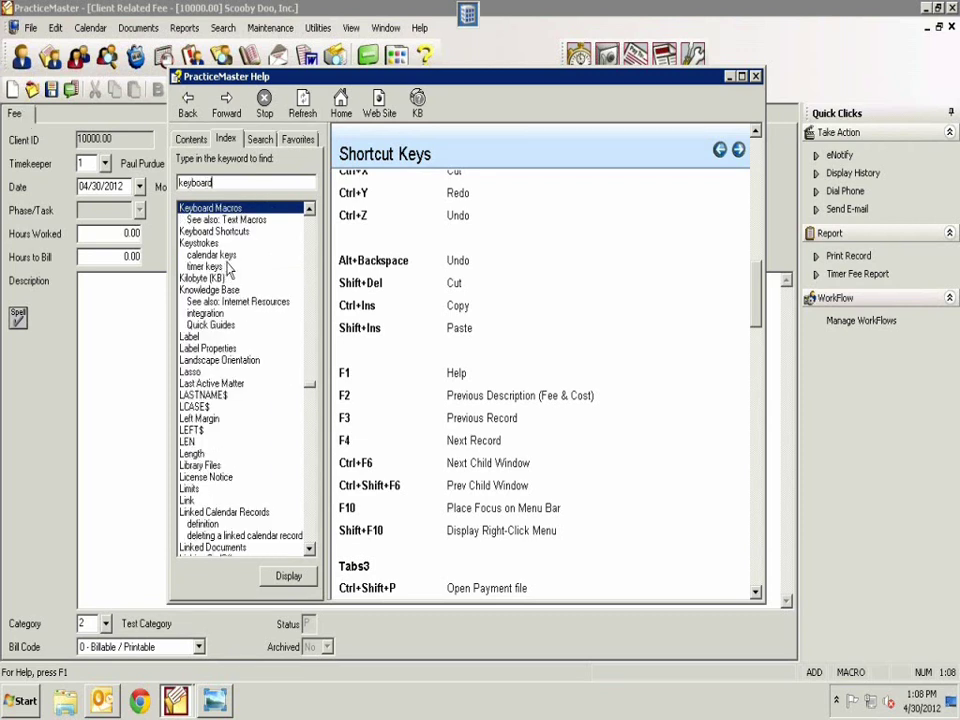
Run a full-text help search for "keyboard" and list the matching topics.
{"action": "left_click", "coordinate": [259, 140]}
{"action": "type", "text": "k"}
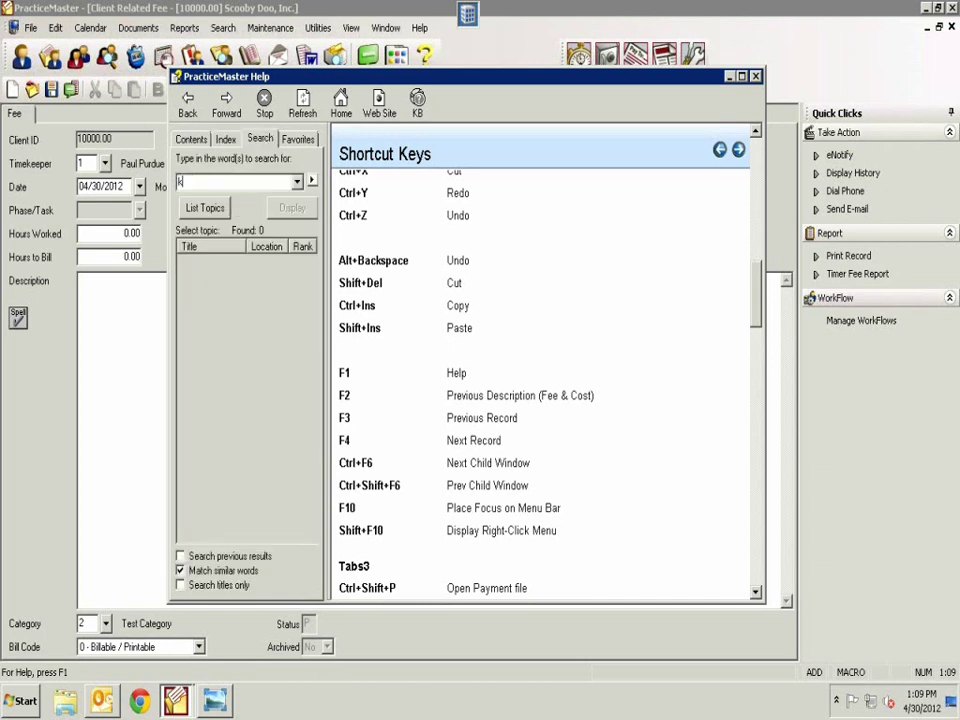
{"action": "type", "text": "eyboard"}
{"action": "left_click", "coordinate": [200, 208]}
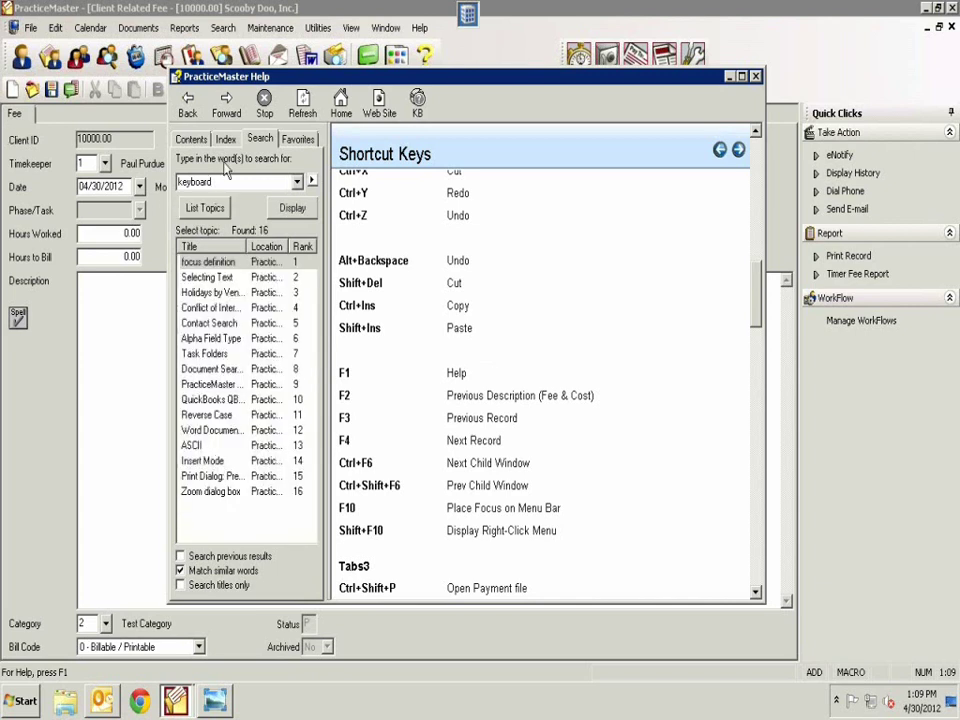
Display the Keyboard Shortcuts topic from the help index and add it to the help favorites as Shortcut Keys.
{"action": "left_click", "coordinate": [225, 139]}
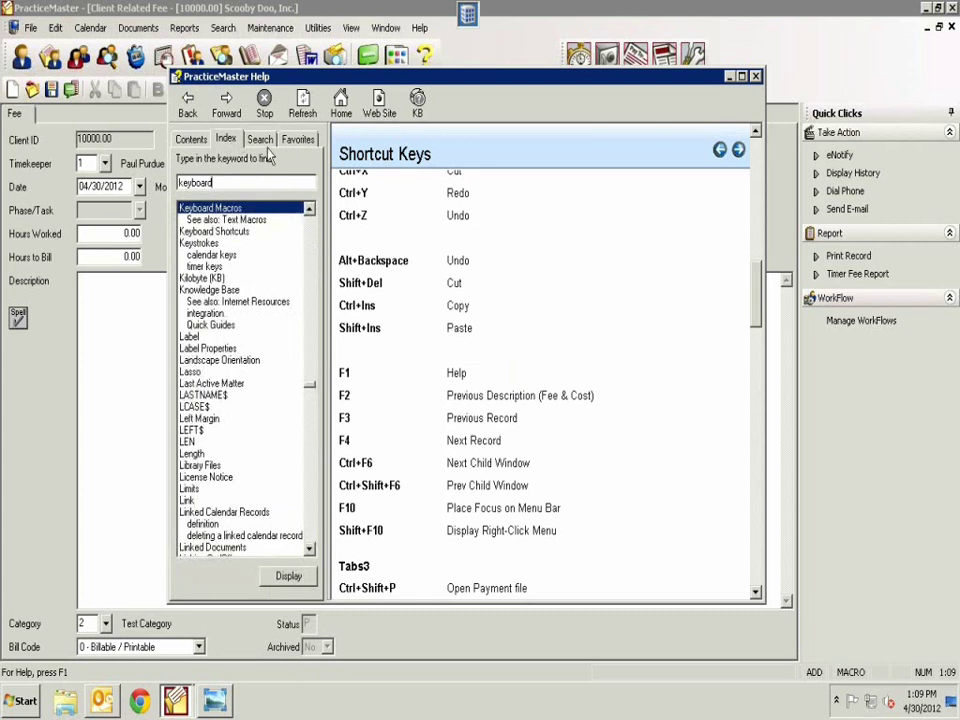
{"action": "double_click", "coordinate": [237, 232]}
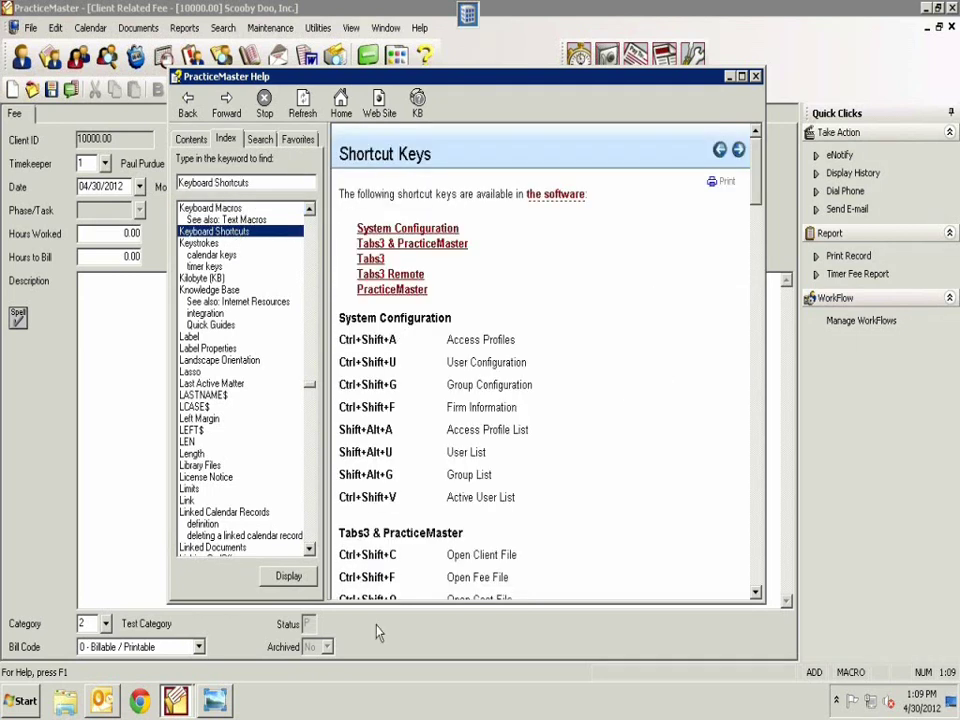
{"action": "left_click", "coordinate": [298, 139]}
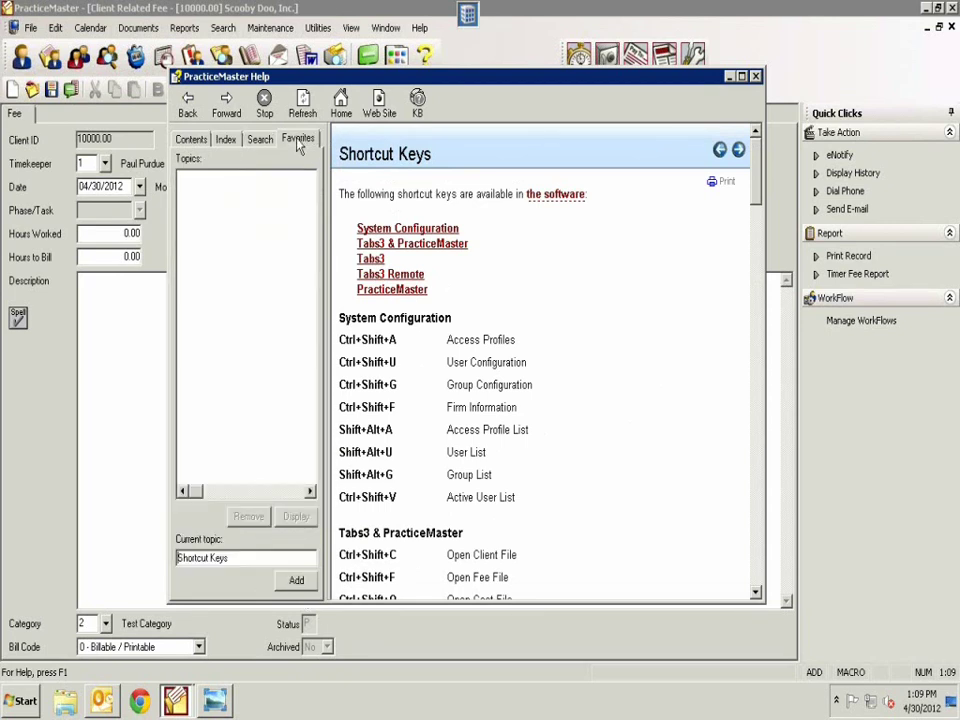
{"action": "left_click", "coordinate": [296, 580]}
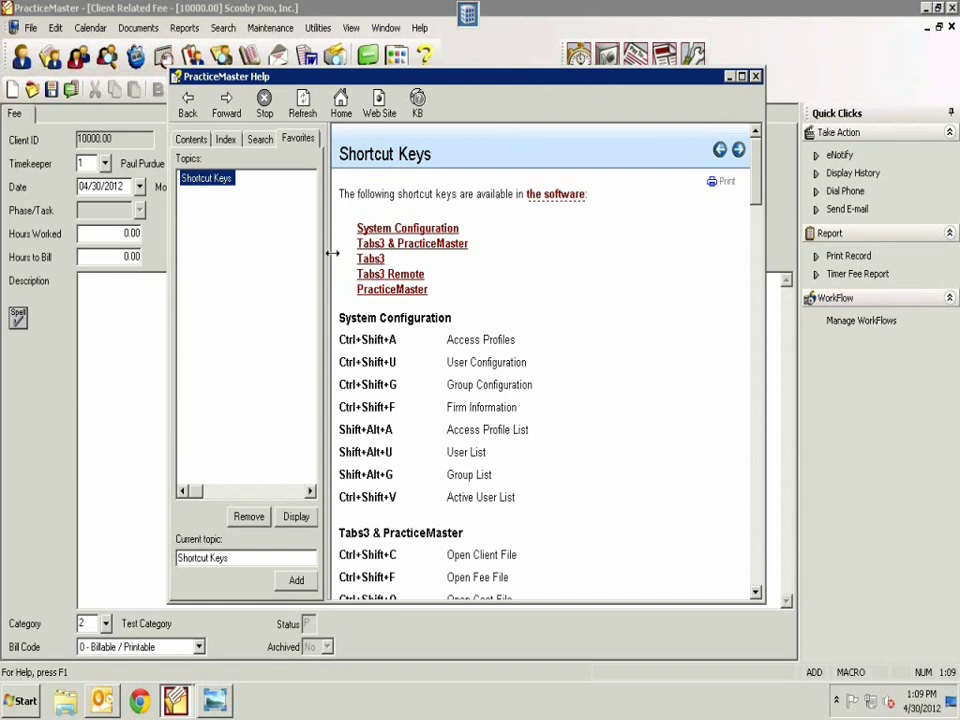
Close and reopen the general help topics, and display the Shortcut Keys topic from the favorites.
{"action": "left_click", "coordinate": [260, 139]}
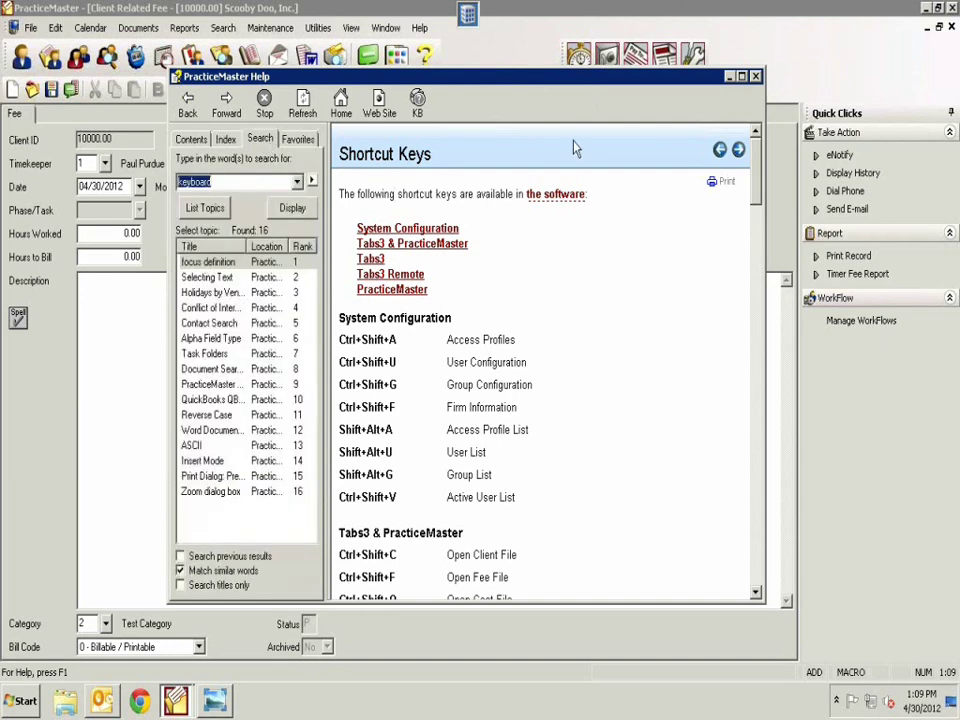
{"action": "left_click", "coordinate": [757, 77]}
{"action": "left_click", "coordinate": [419, 27]}
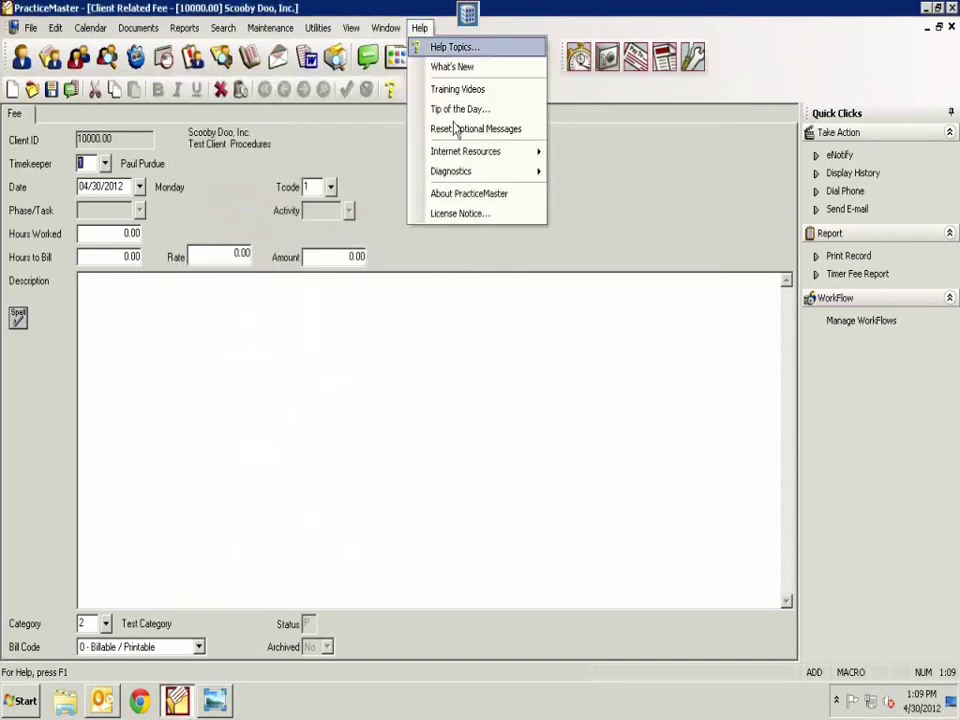
{"action": "left_click", "coordinate": [452, 50]}
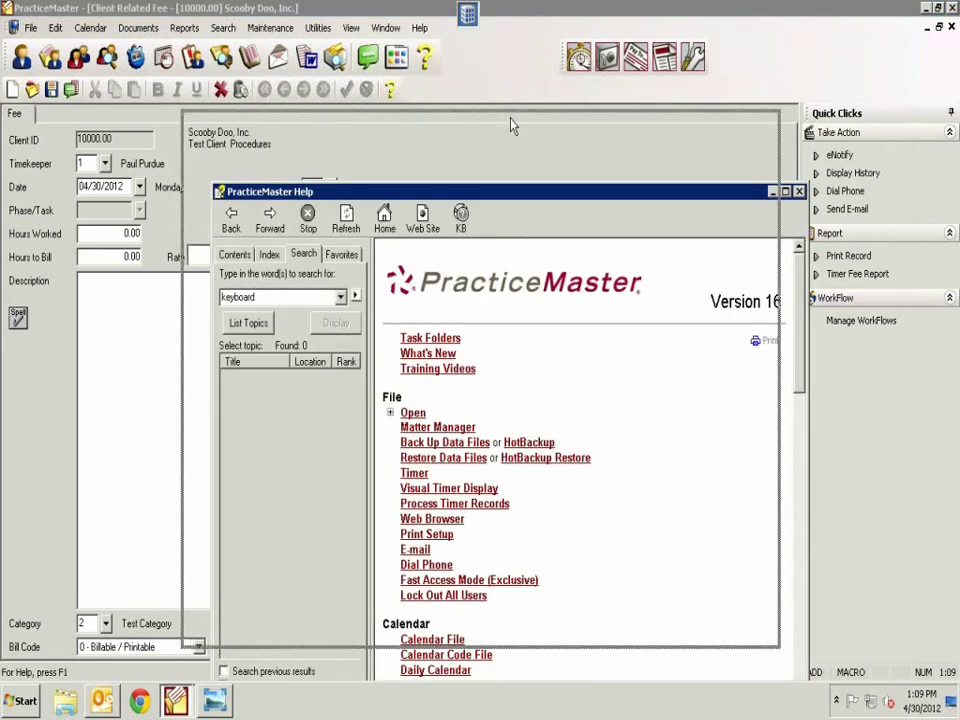
{"action": "left_click", "coordinate": [312, 183]}
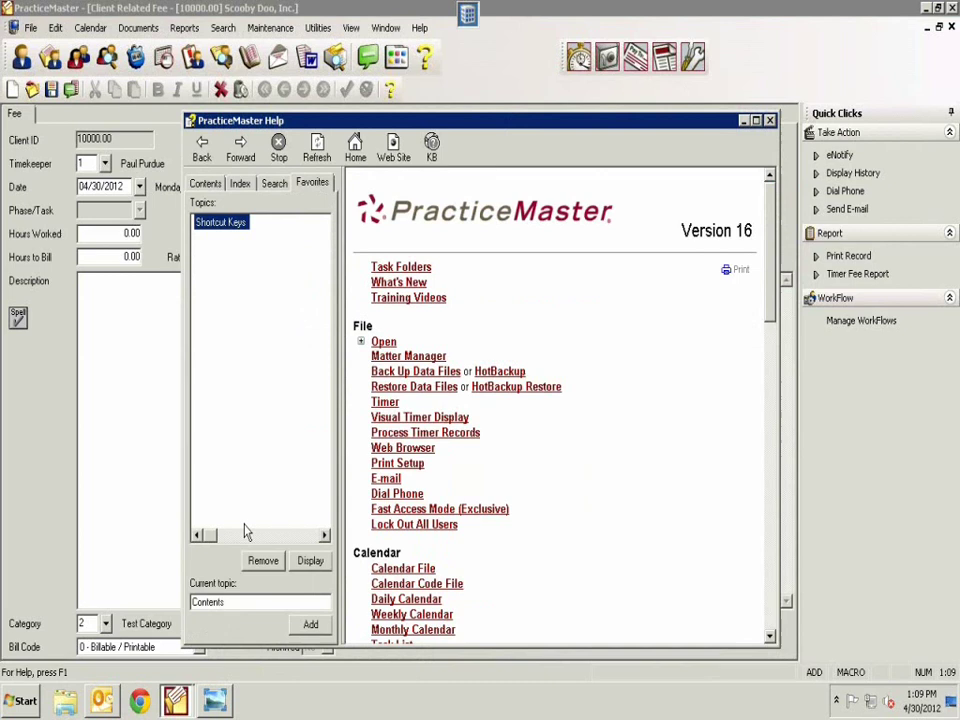
{"action": "double_click", "coordinate": [236, 229]}
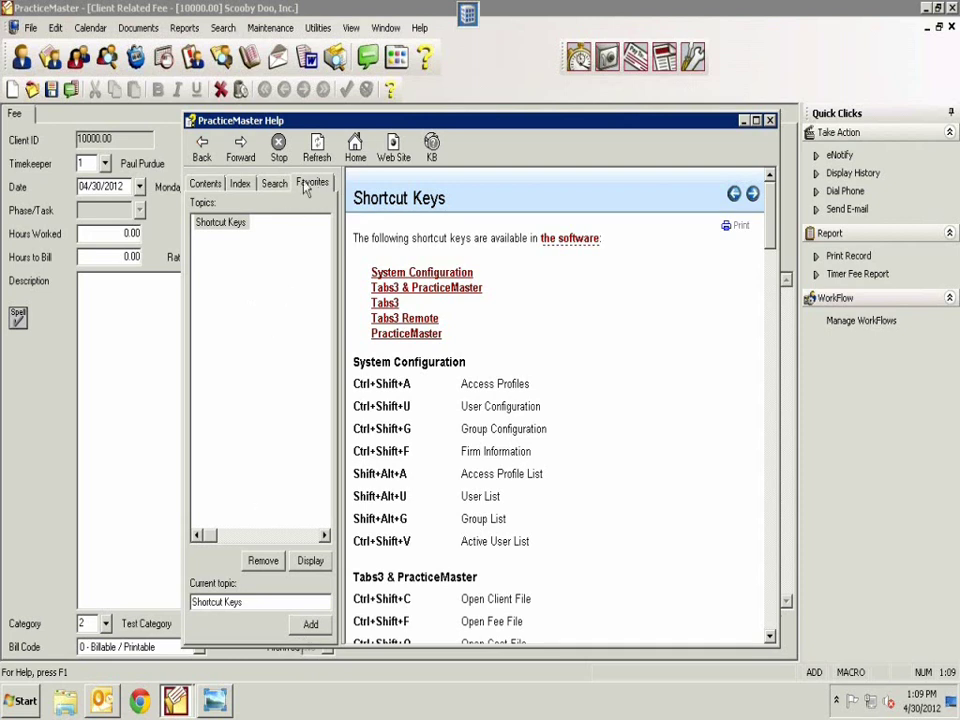
Leave the help window, view the online Knowledge Base through the internet resources, and return to PracticeMaster.
{"action": "left_click", "coordinate": [430, 50]}
{"action": "left_click", "coordinate": [419, 28]}
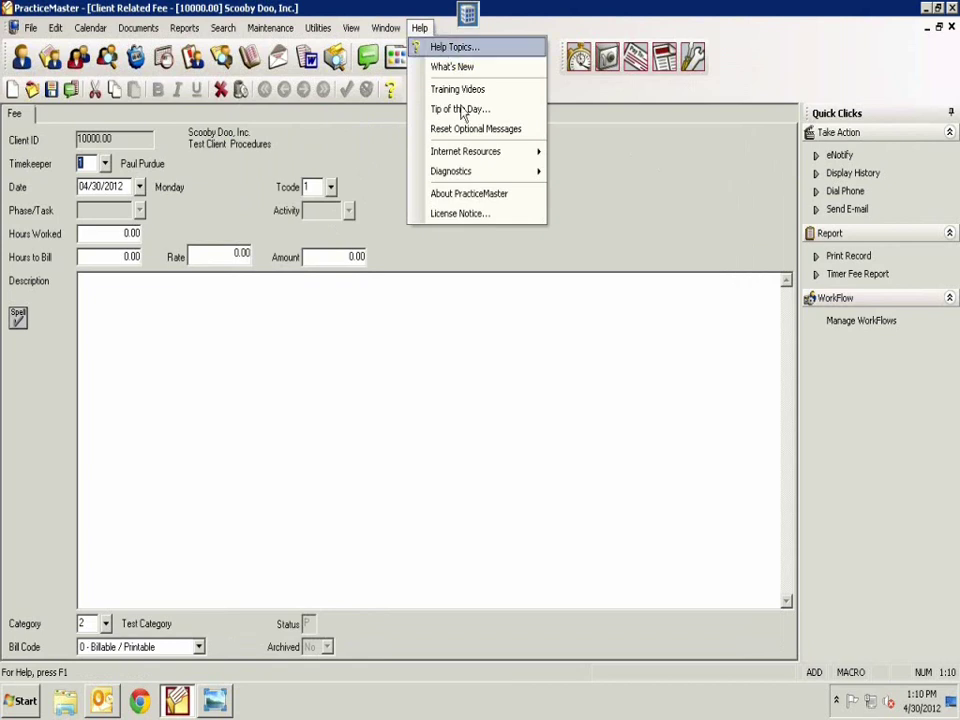
{"action": "mouse_move", "coordinate": [476, 157]}
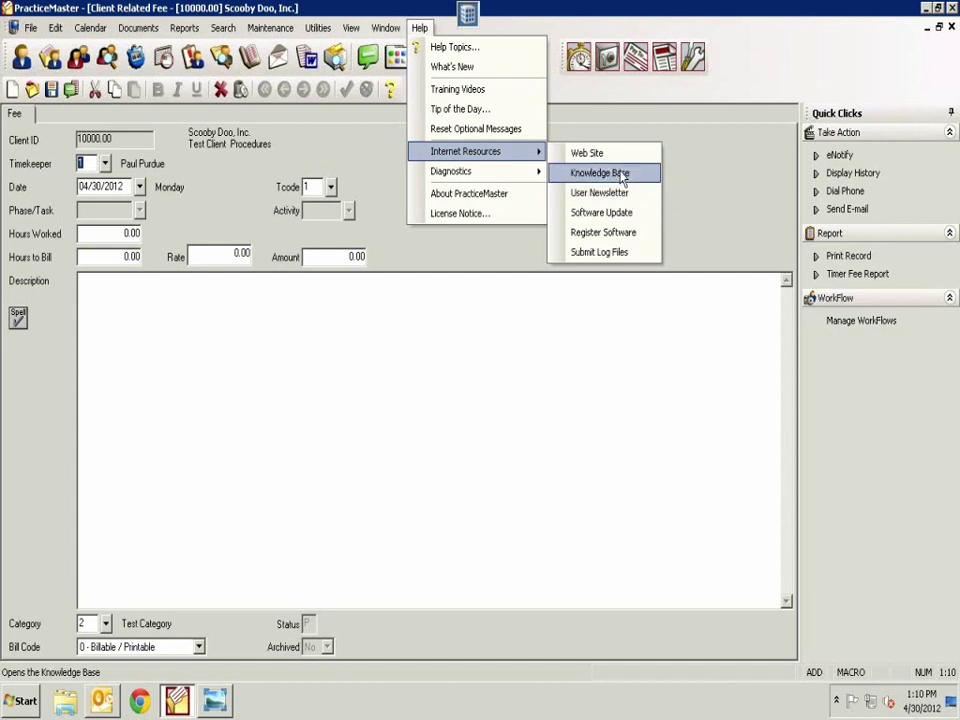
{"action": "left_click", "coordinate": [622, 176]}
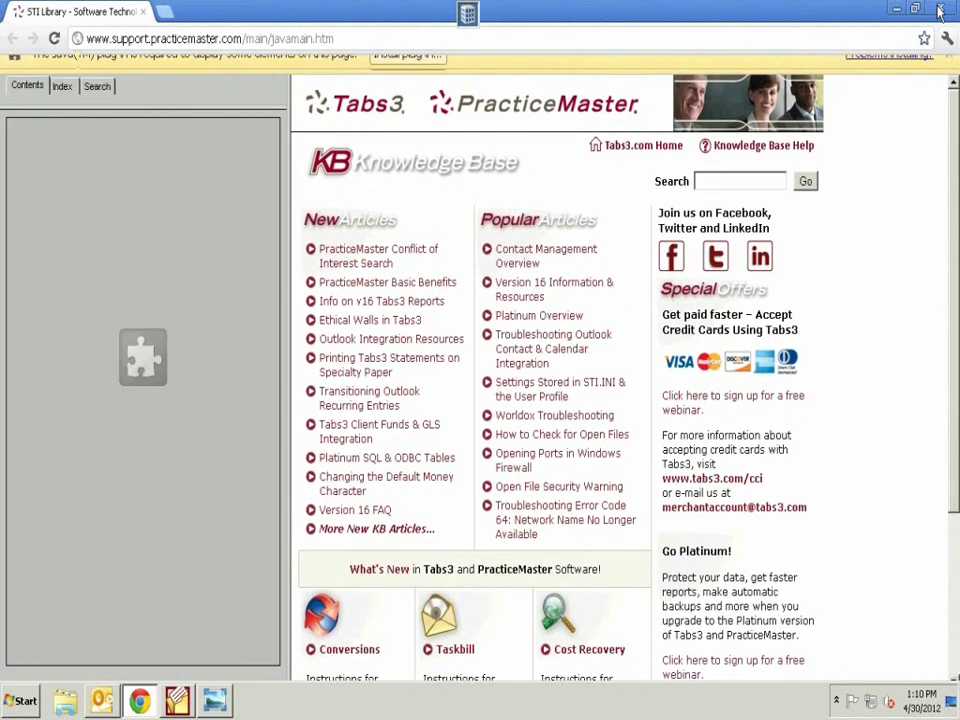
{"action": "left_click", "coordinate": [177, 700]}
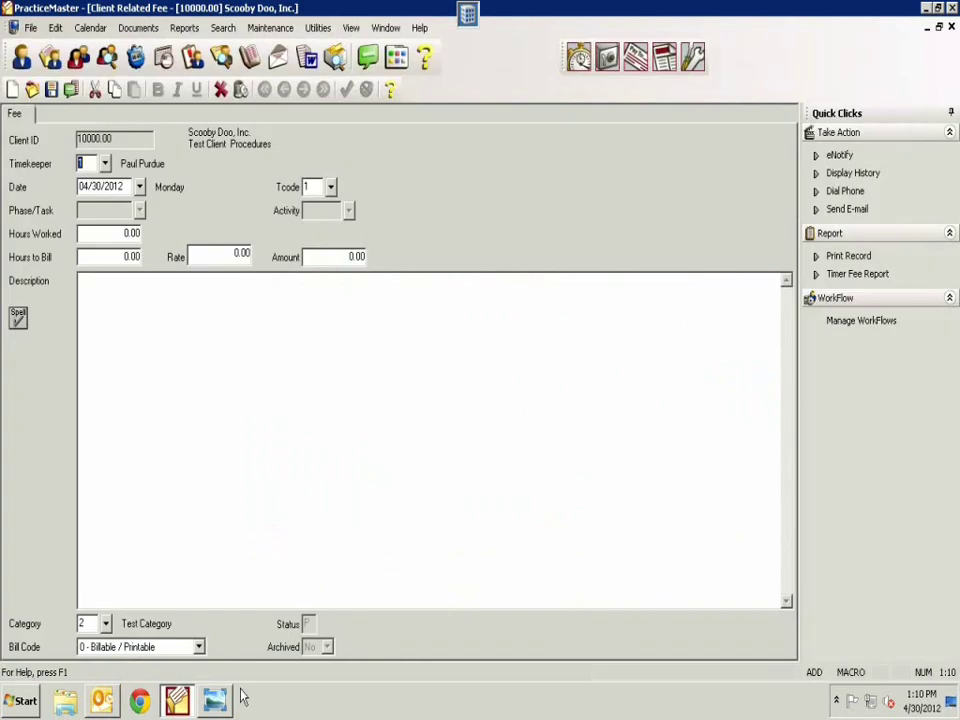
{"action": "left_click", "coordinate": [148, 704]}
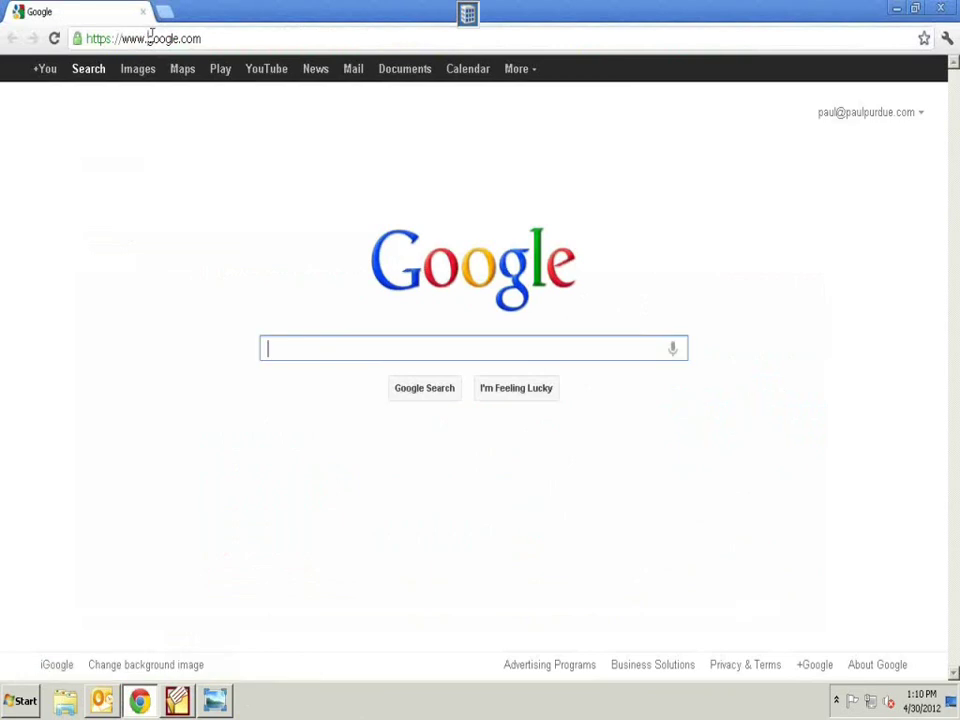
{"action": "left_click", "coordinate": [150, 38]}
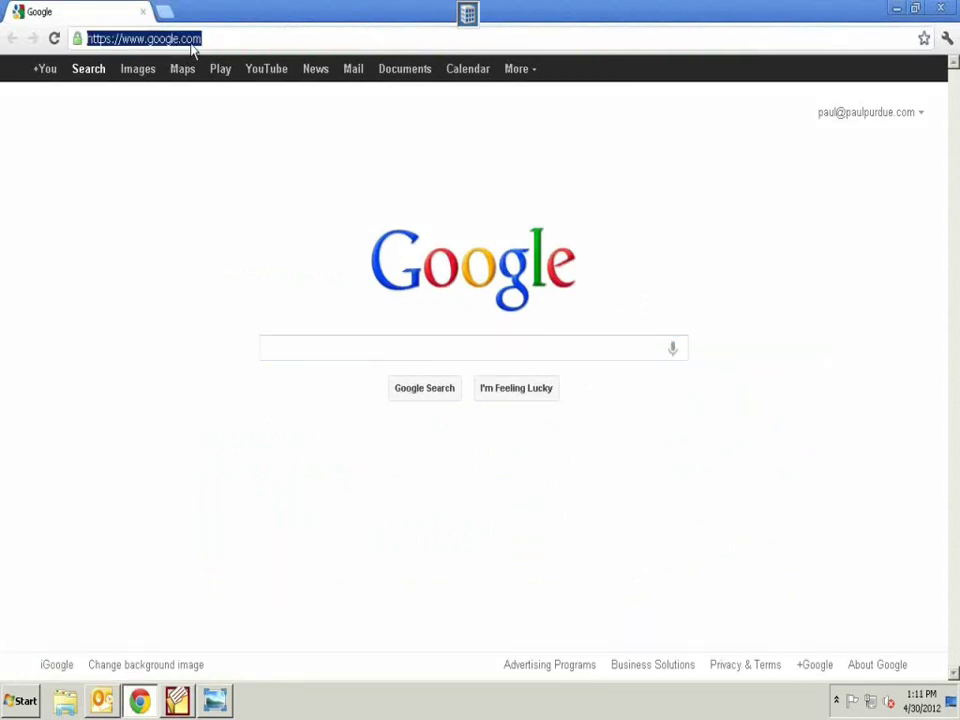
{"action": "left_click", "coordinate": [940, 8]}
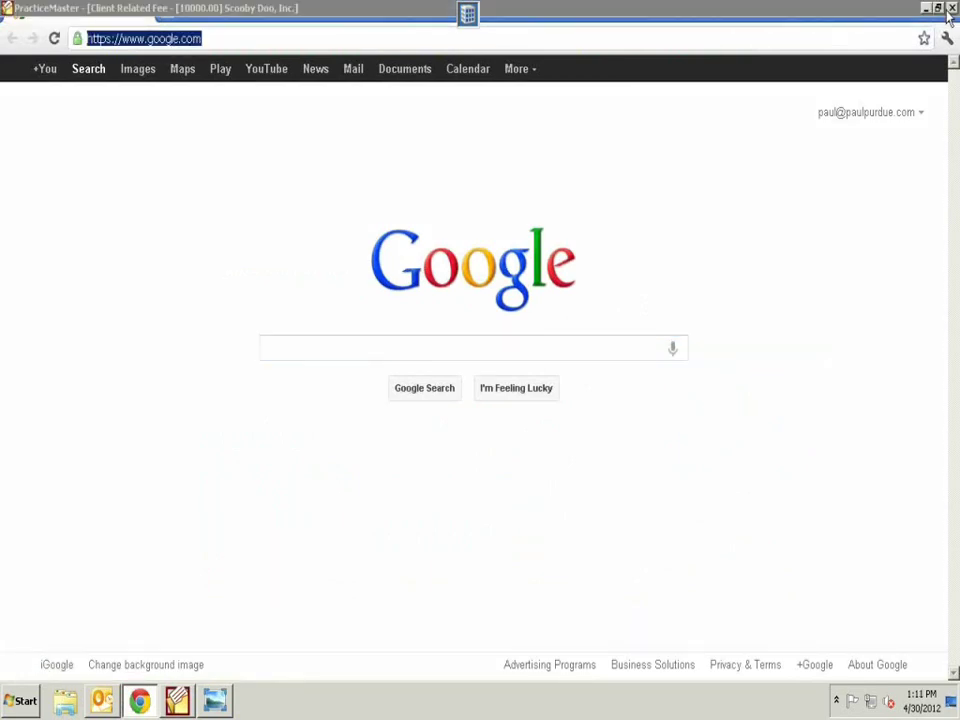
Open support.tabs3.com in a maximized Internet Explorer window, dismiss the Java notice, and close the browser.
{"action": "key", "text": "super"}
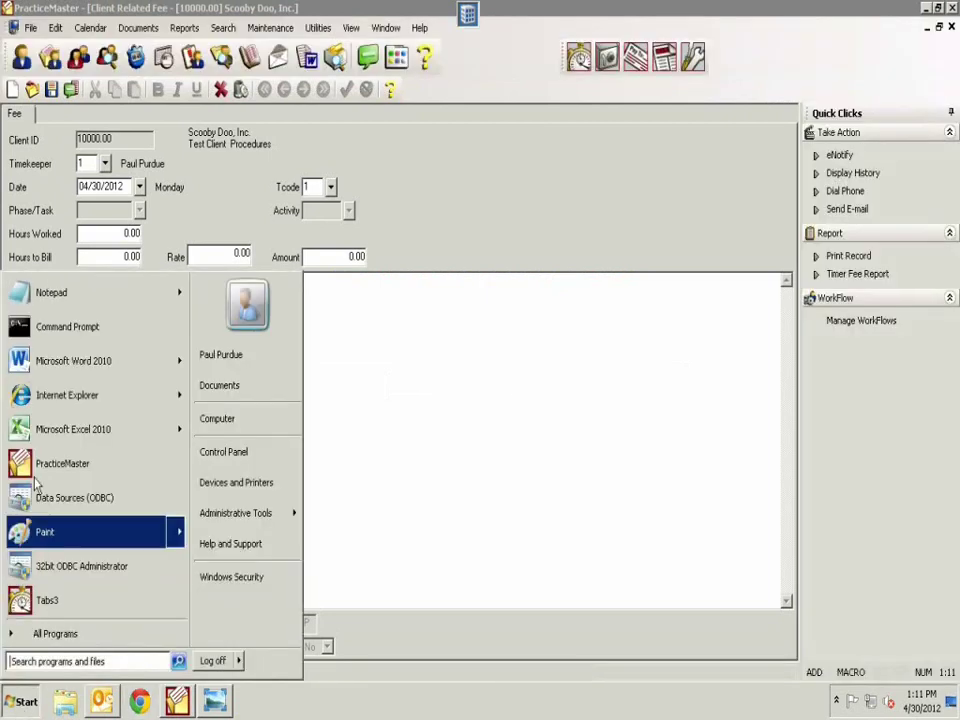
{"action": "left_click", "coordinate": [48, 398]}
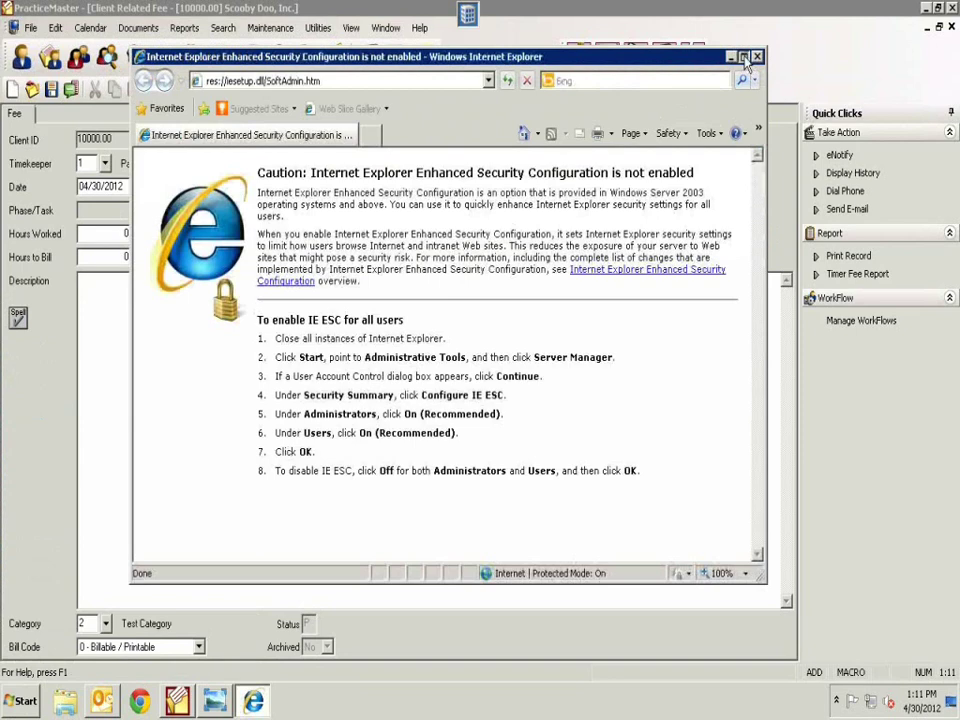
{"action": "left_click", "coordinate": [743, 57]}
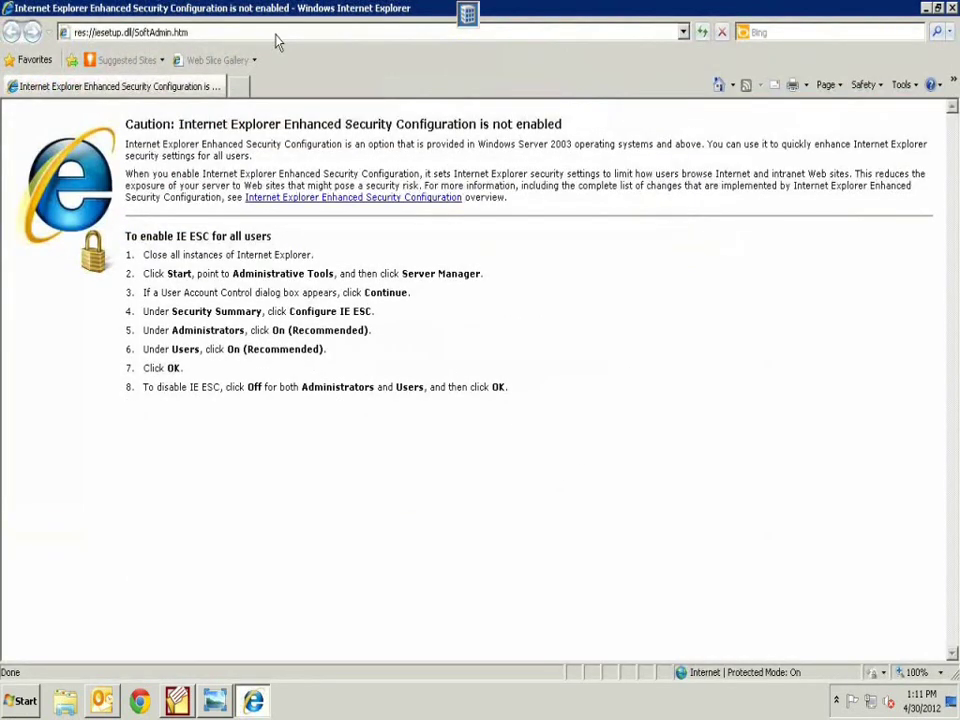
{"action": "left_click", "coordinate": [213, 32]}
{"action": "left_click", "coordinate": [147, 32]}
{"action": "type", "text": "supp"}
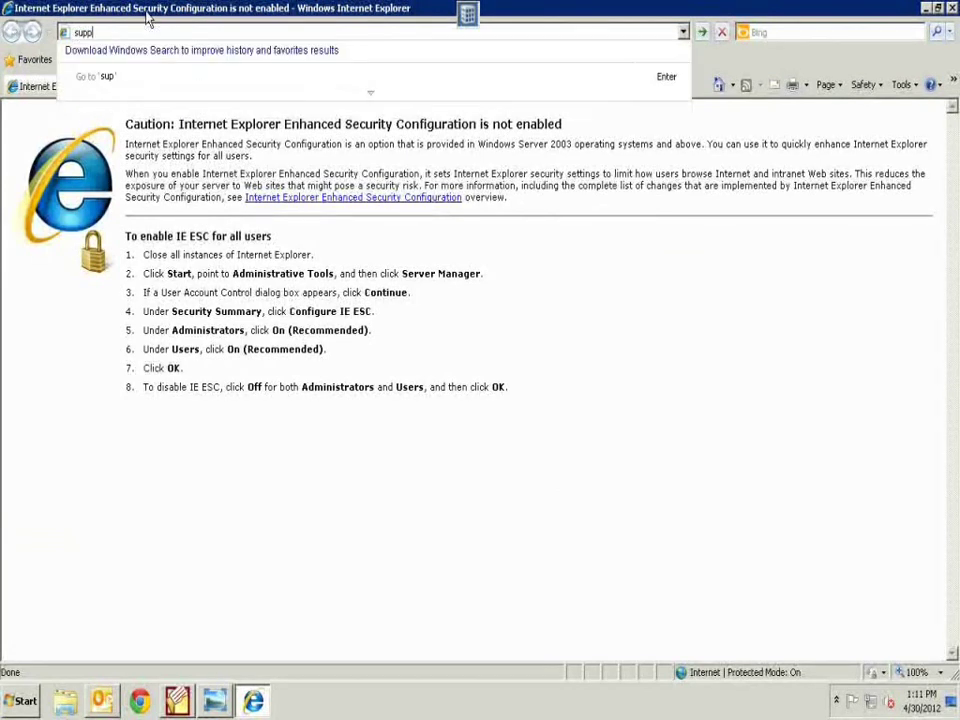
{"action": "type", "text": "ort.tabs3.com"}
{"action": "key", "text": "Return"}
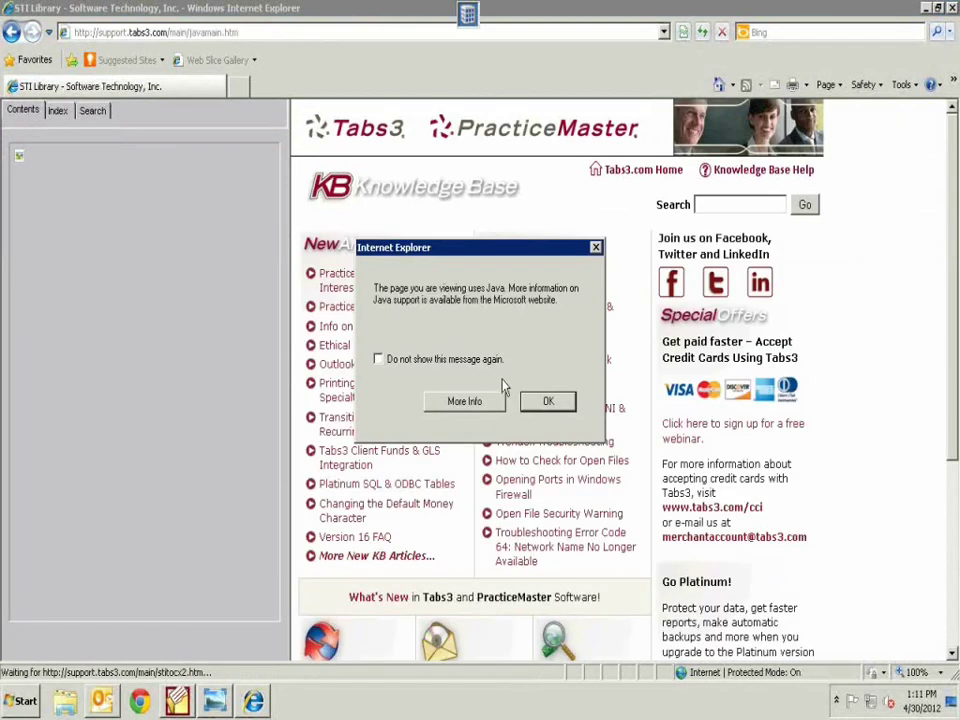
{"action": "left_click", "coordinate": [548, 402]}
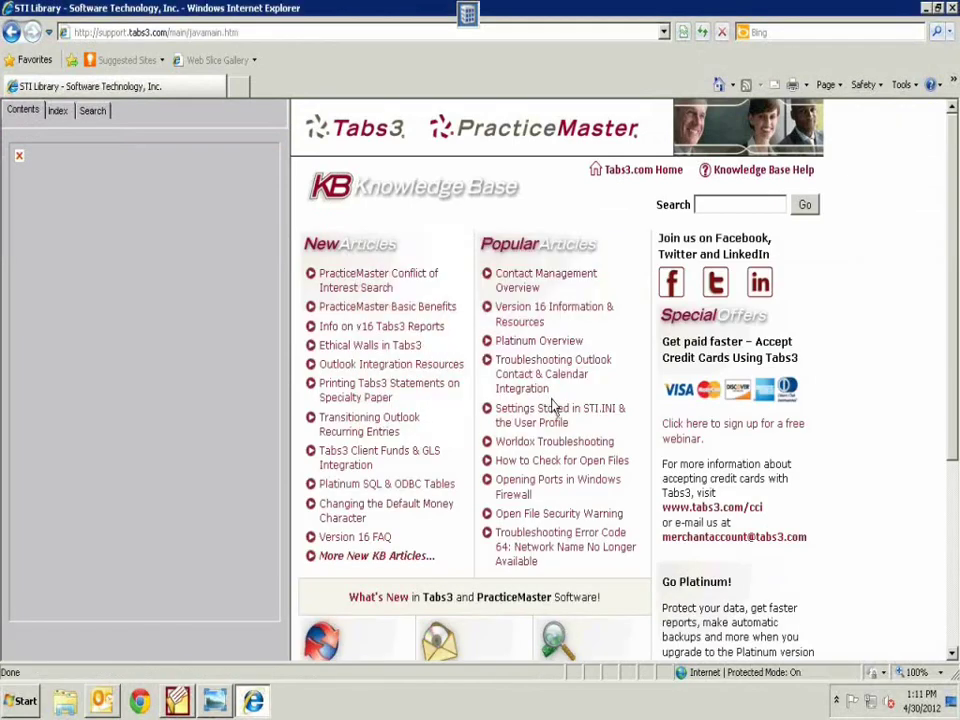
{"action": "left_click", "coordinate": [953, 9]}
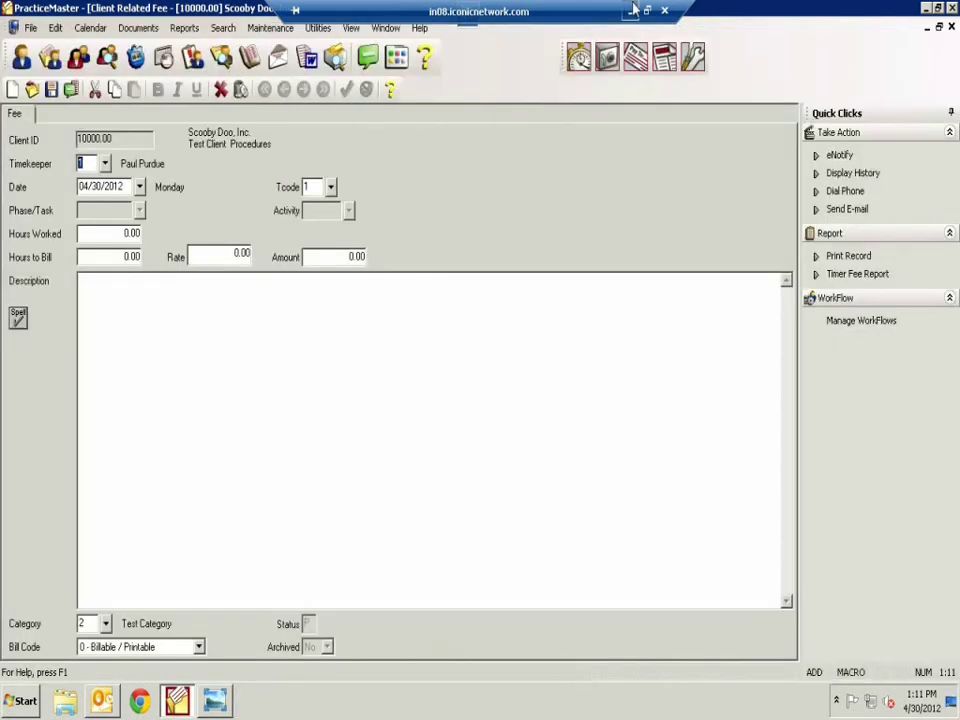
Minimize the remote session, try support.tabs3.com in the local Chrome browser with the Java plug-in allowed once, and close Chrome.
{"action": "left_click", "coordinate": [633, 9]}
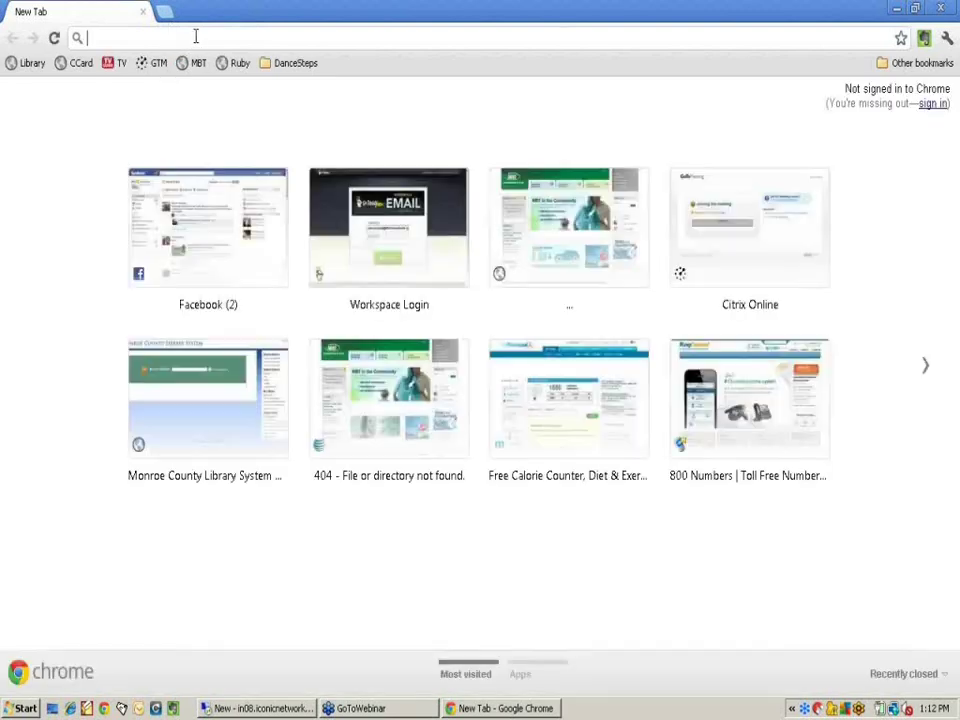
{"action": "type", "text": "support"}
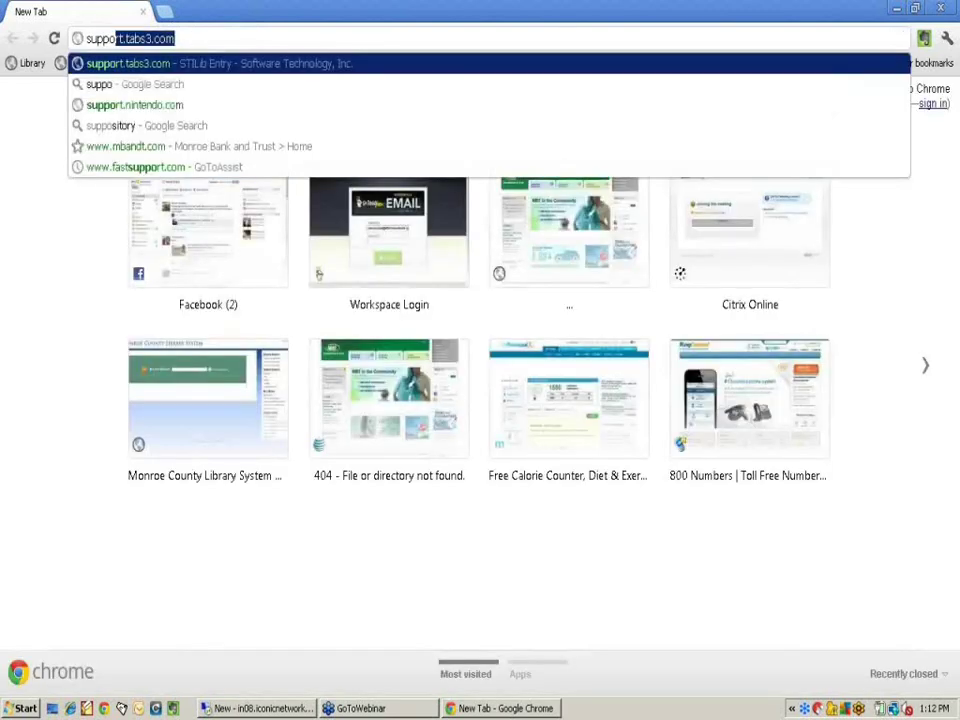
{"action": "type", "text": ".t"}
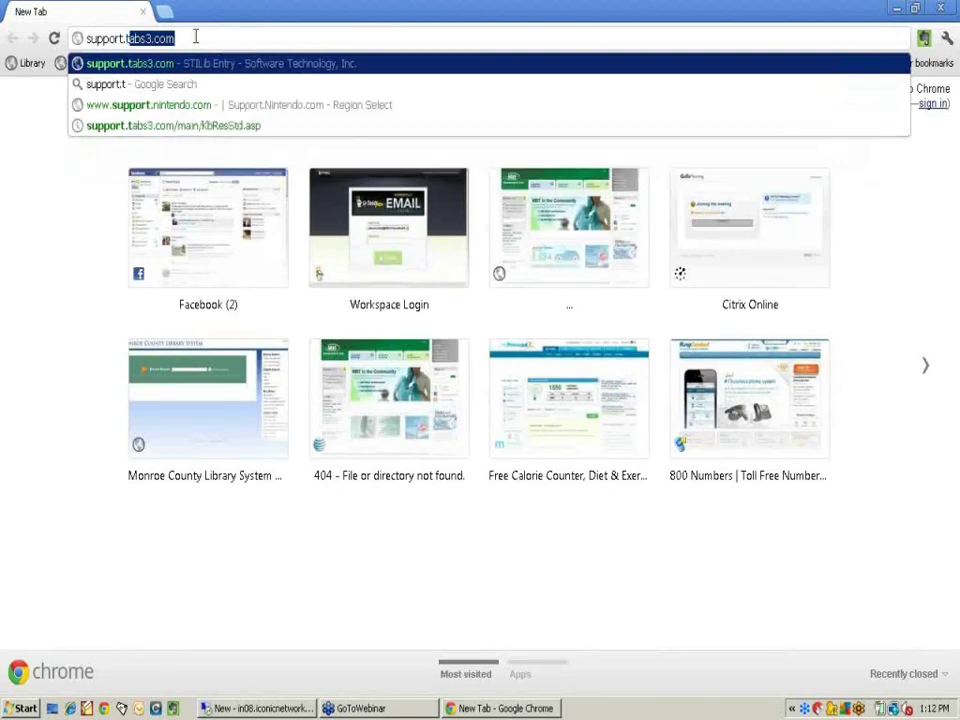
{"action": "key", "text": "Return"}
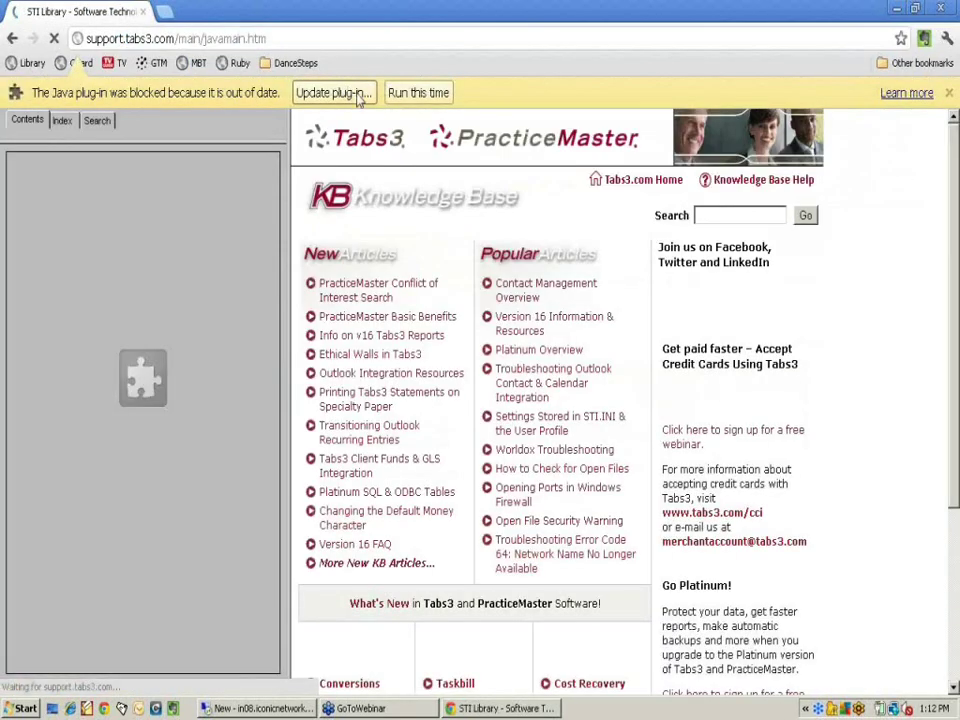
{"action": "left_click", "coordinate": [420, 92]}
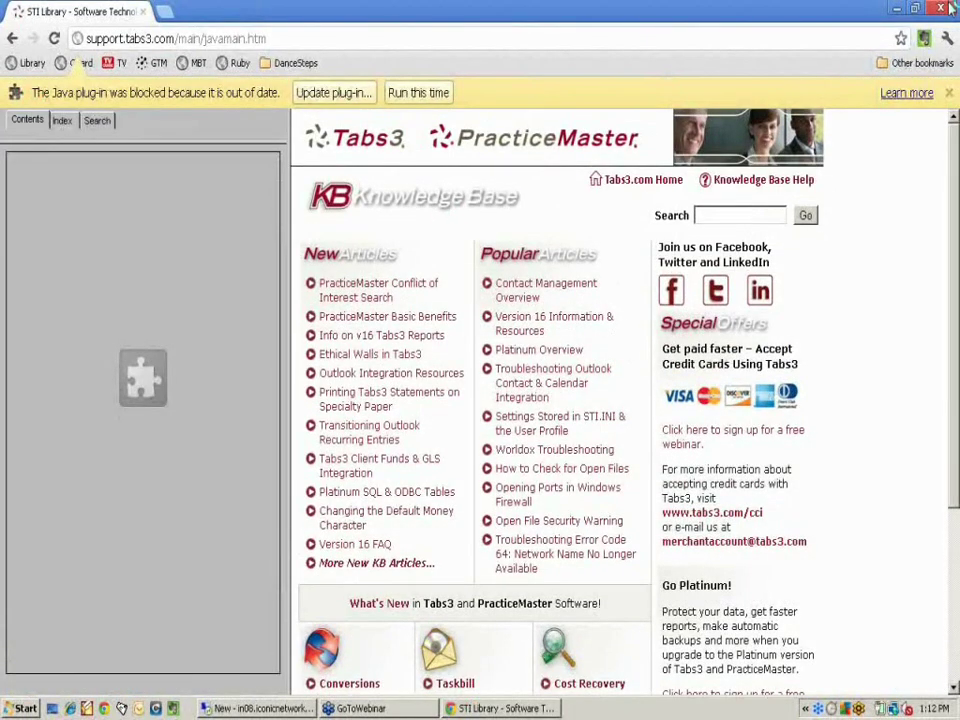
{"action": "left_click", "coordinate": [941, 8]}
Switch to Internet Explorer on the local computer and load the Knowledge Base at support.tabs3.com.
{"action": "left_click", "coordinate": [22, 708]}
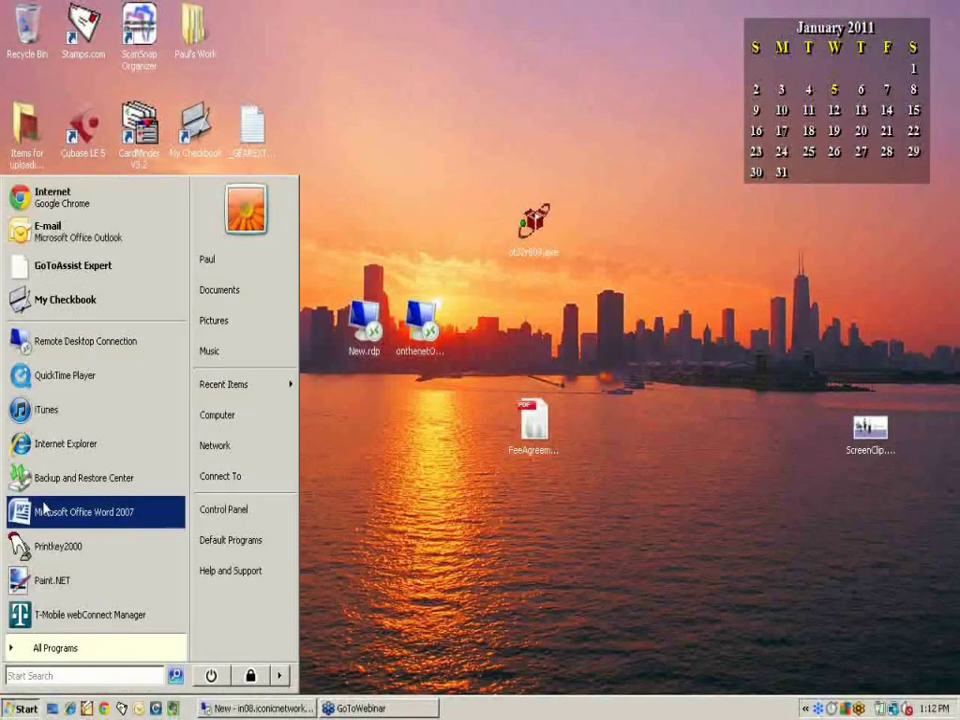
{"action": "left_click", "coordinate": [45, 443]}
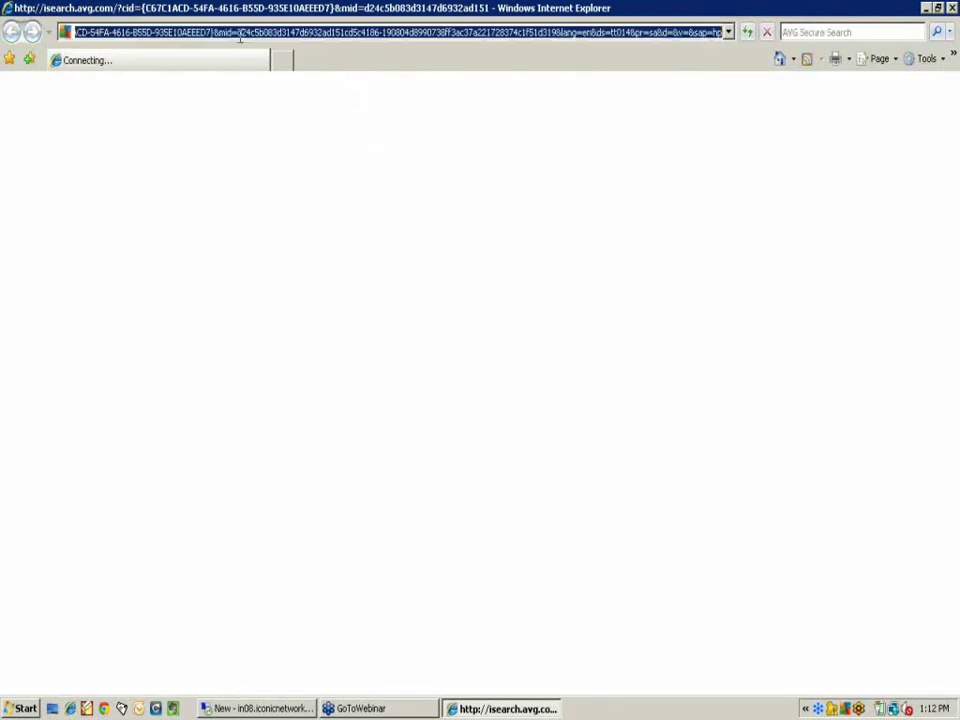
{"action": "type", "text": "support.t"}
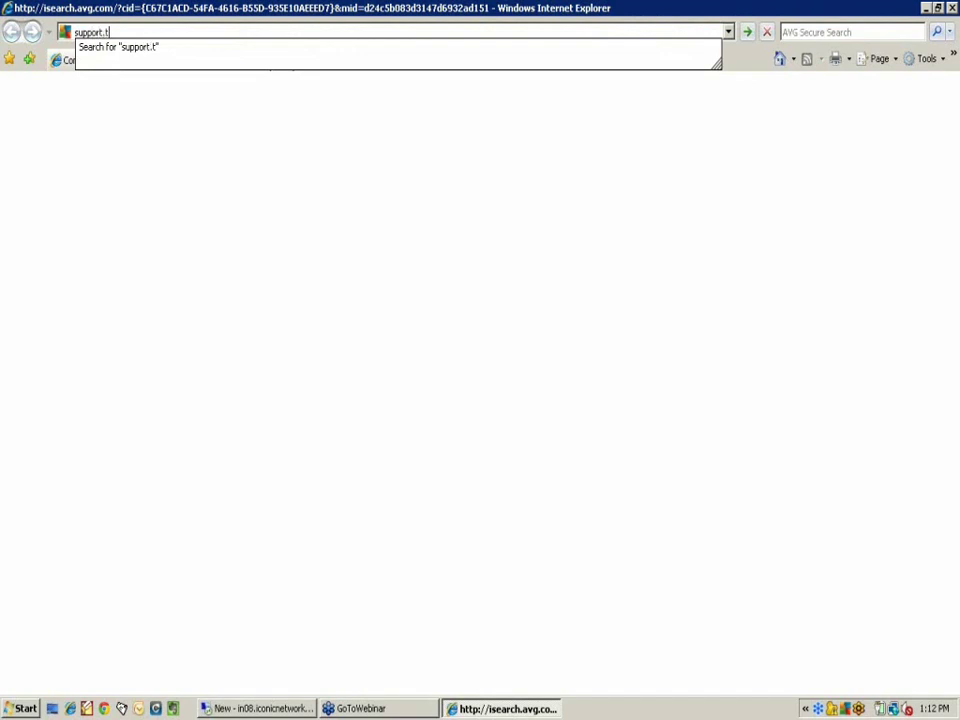
{"action": "type", "text": "abs3.com"}
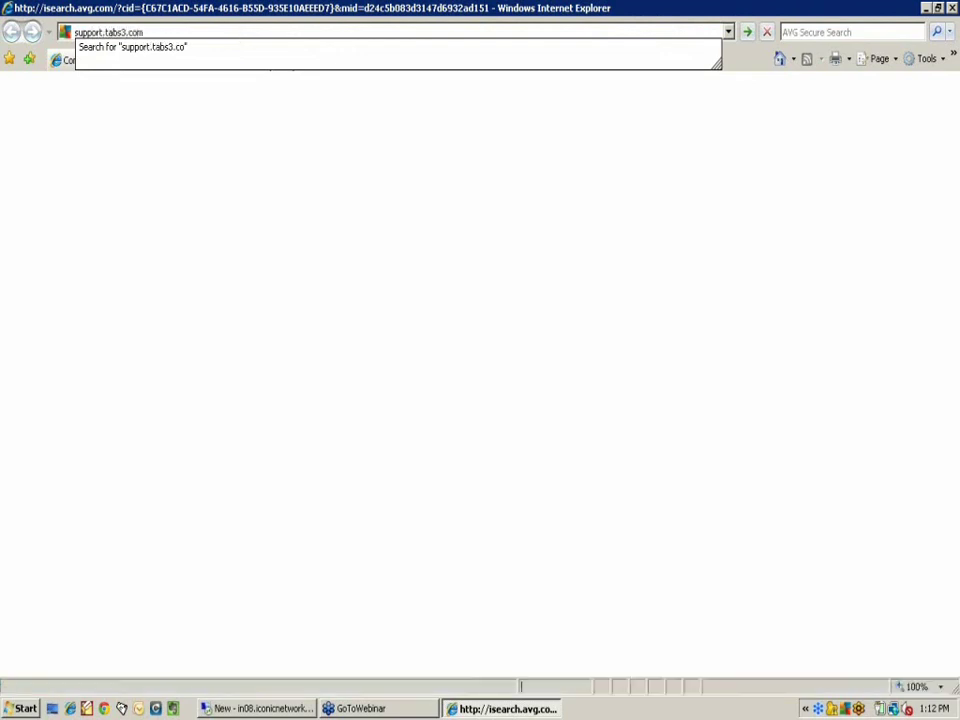
{"action": "key", "text": "Return"}
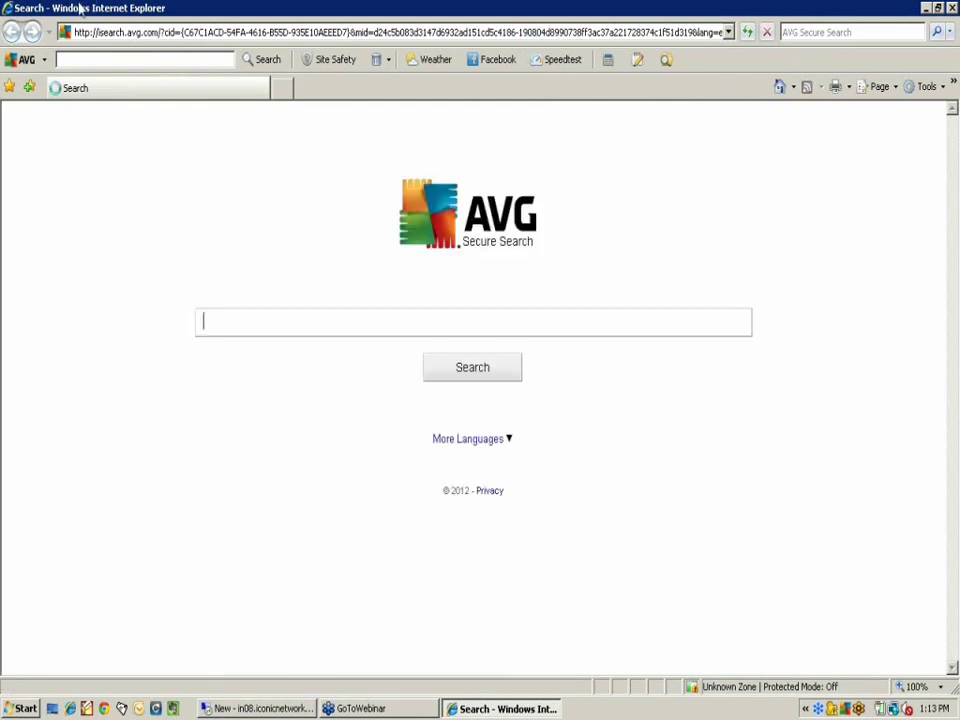
{"action": "left_click", "coordinate": [178, 32]}
{"action": "type", "text": "suppo"}
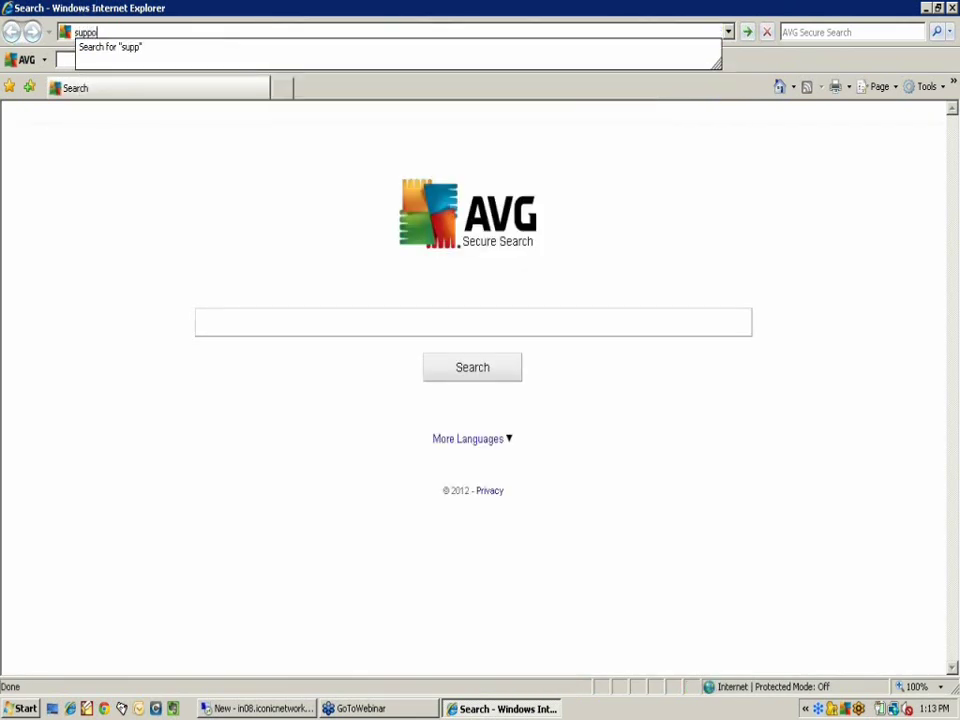
{"action": "type", "text": "rt.tabs3.com"}
{"action": "key", "text": "Return"}
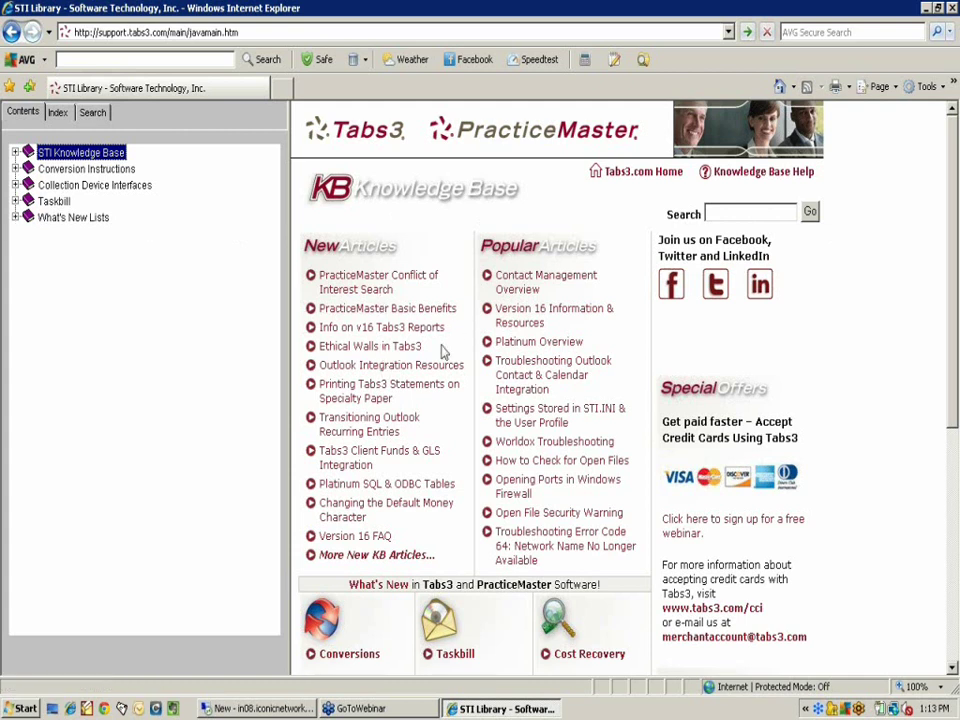
Expand and collapse STI Knowledge Base in the contents, and look up article R10200 by its article ID.
{"action": "left_click", "coordinate": [15, 152]}
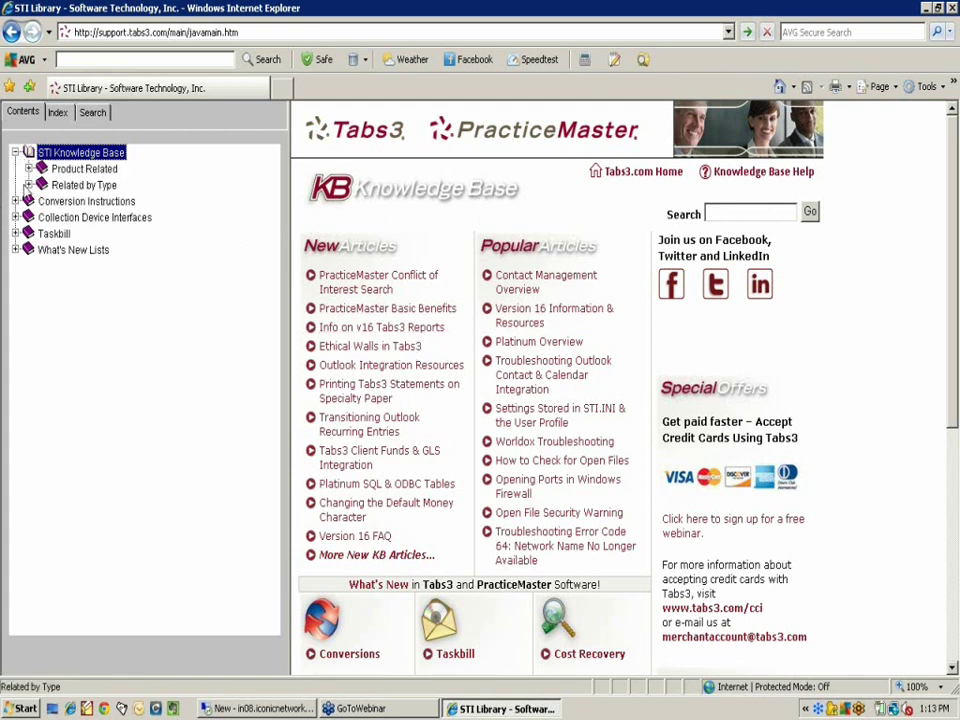
{"action": "left_click", "coordinate": [15, 152]}
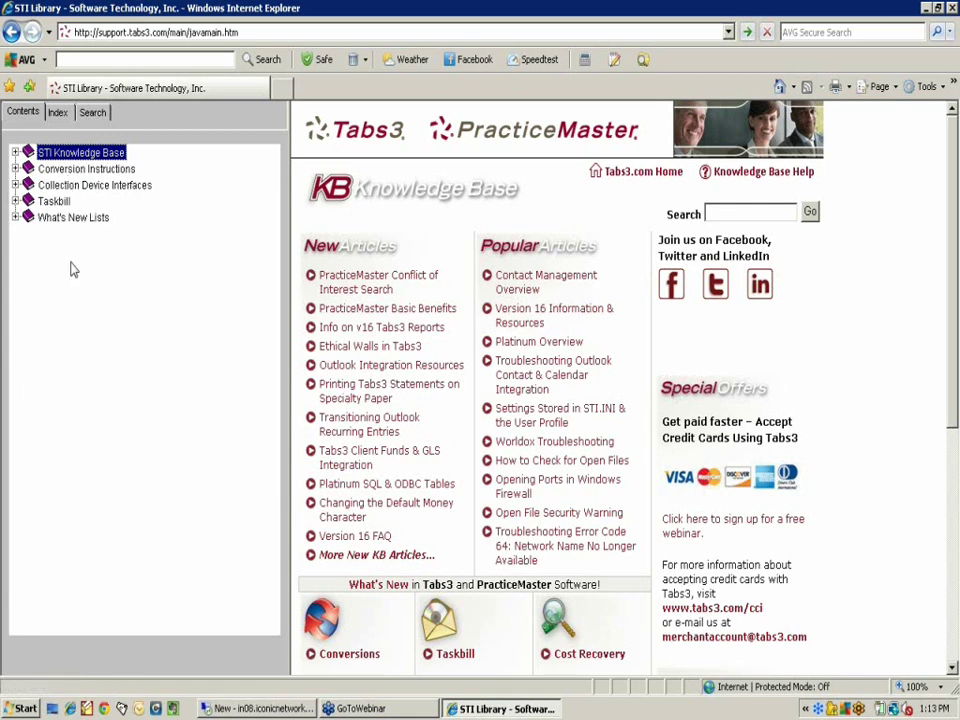
{"action": "left_click", "coordinate": [92, 112]}
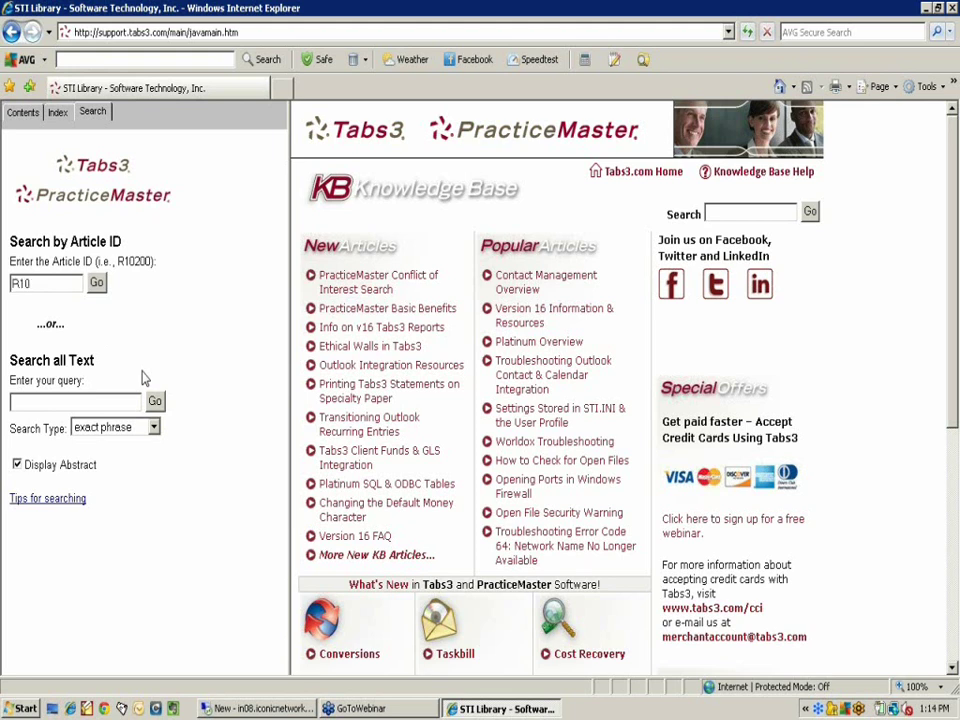
{"action": "key", "text": "Return"}
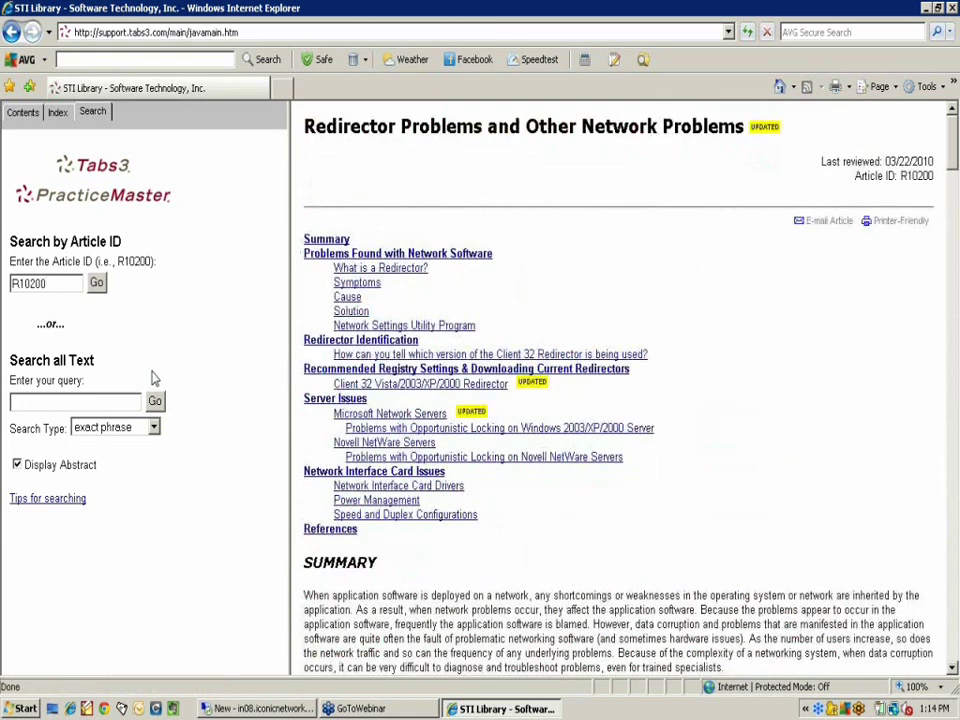
{"action": "left_click_drag", "start_coordinate": [56, 290], "coordinate": [10, 285]}
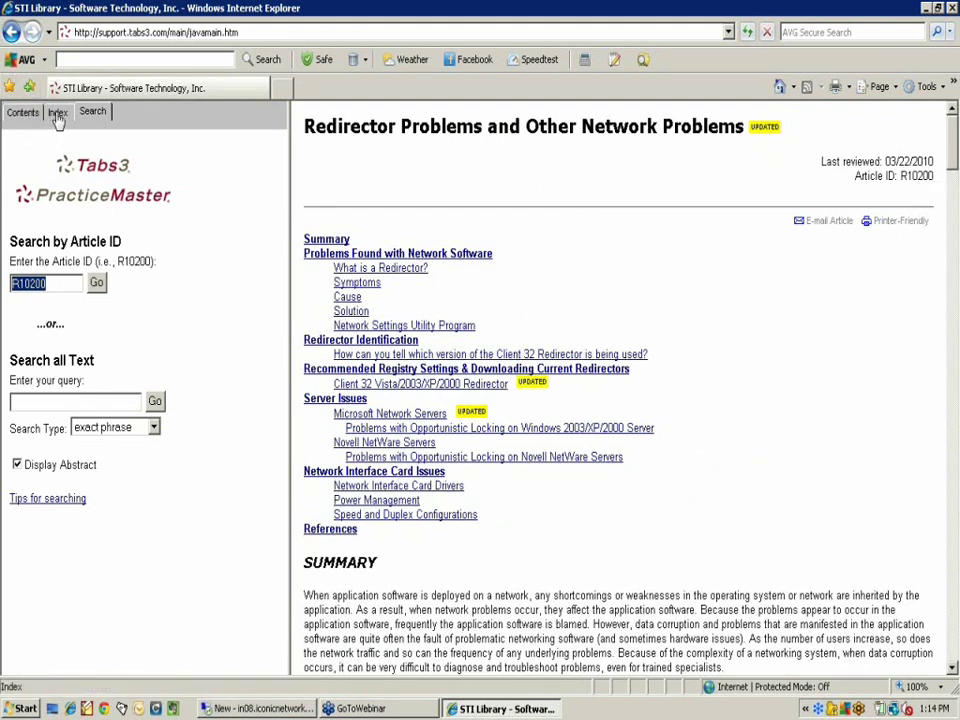
Go back to the Knowledge Base home page and search it for "odbc".
{"action": "left_click", "coordinate": [12, 32]}
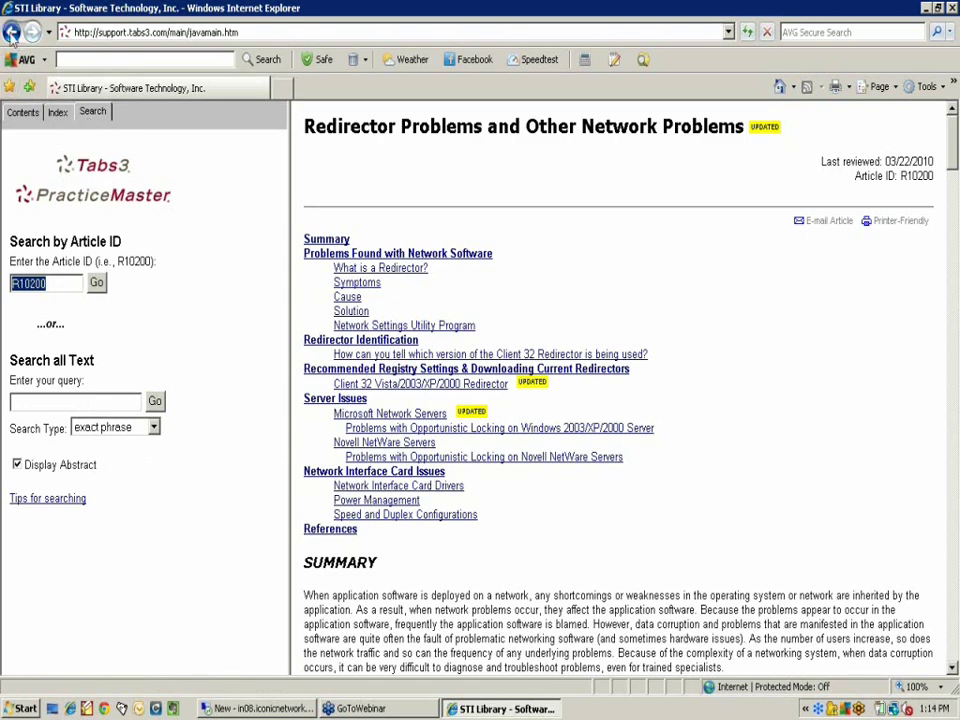
{"action": "left_click", "coordinate": [749, 212]}
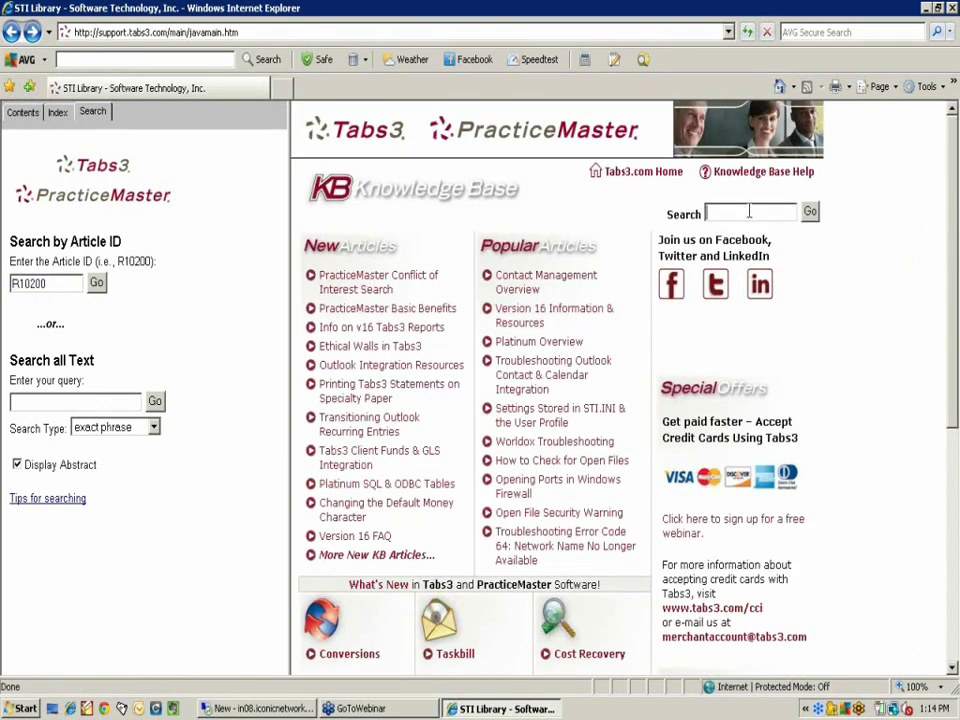
{"action": "type", "text": "osb"}
{"action": "left_click", "coordinate": [809, 211]}
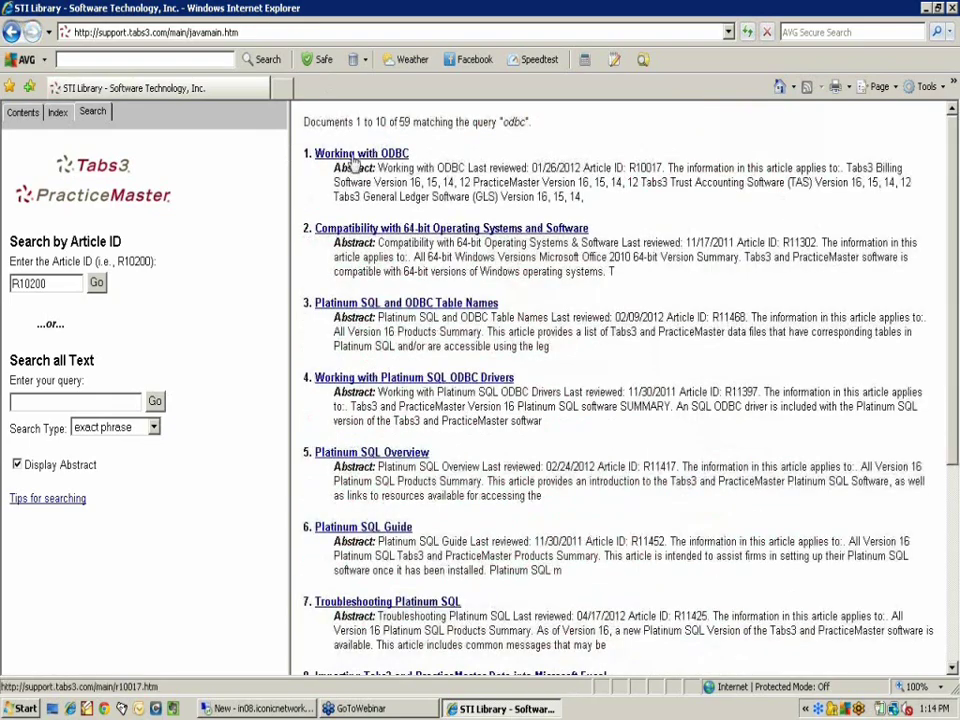
Open the Working with ODBC article and examine its summary, configuration steps and illustrated driver settings.
{"action": "left_click", "coordinate": [355, 158]}
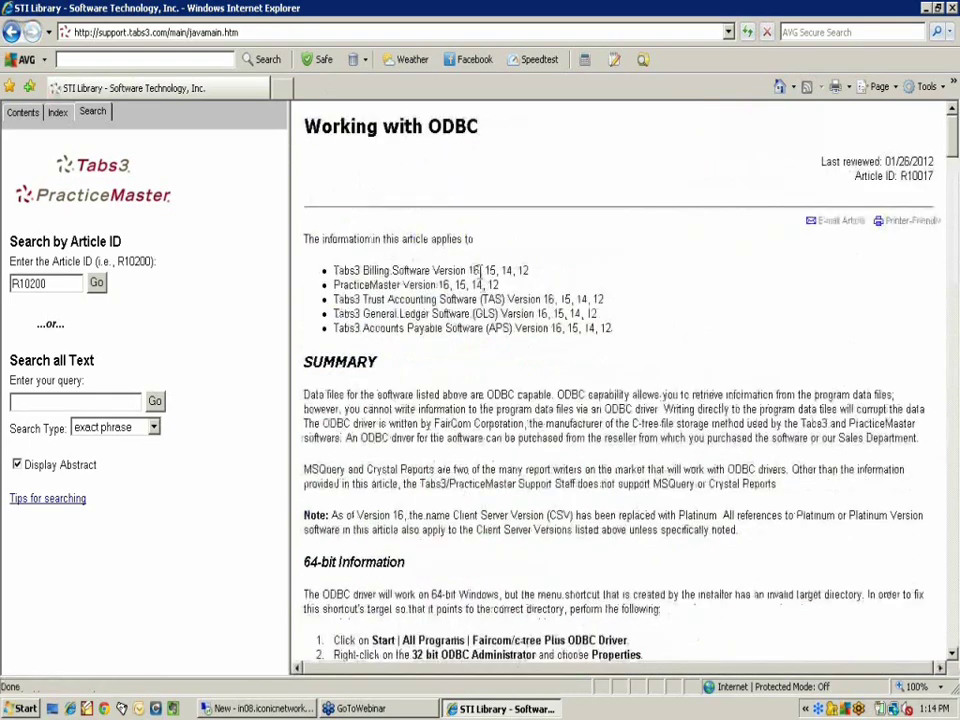
{"action": "scroll", "coordinate": [481, 270], "scroll_direction": "down", "scroll_amount": 10}
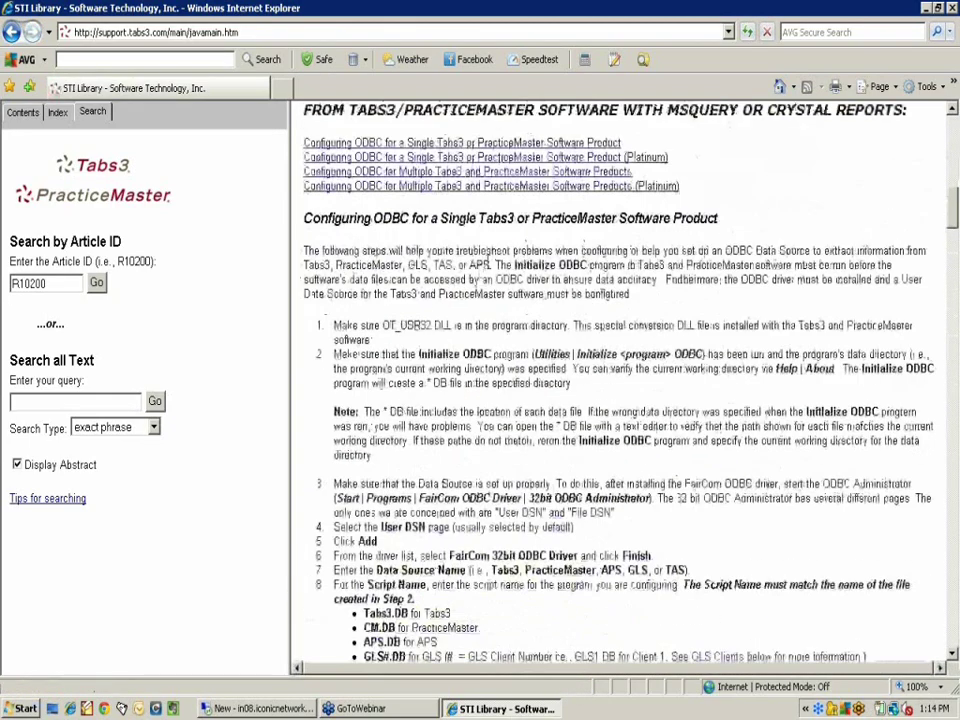
{"action": "scroll", "coordinate": [558, 400], "scroll_direction": "down", "scroll_amount": 4}
{"action": "scroll", "coordinate": [558, 498], "scroll_direction": "up", "scroll_amount": 15}
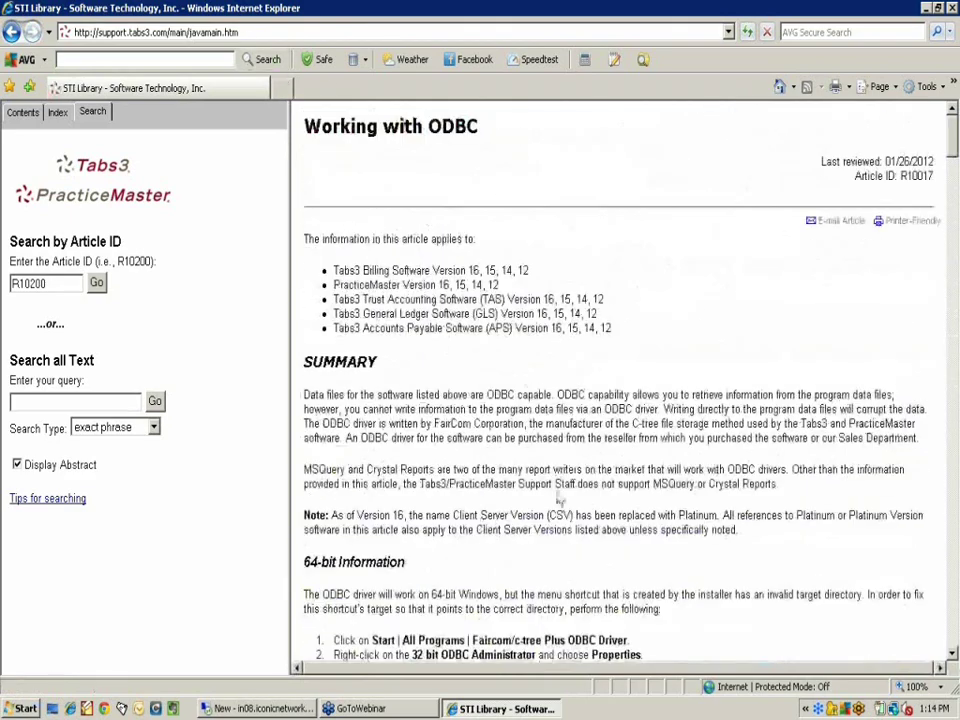
{"action": "scroll", "coordinate": [518, 385], "scroll_direction": "down", "scroll_amount": 10}
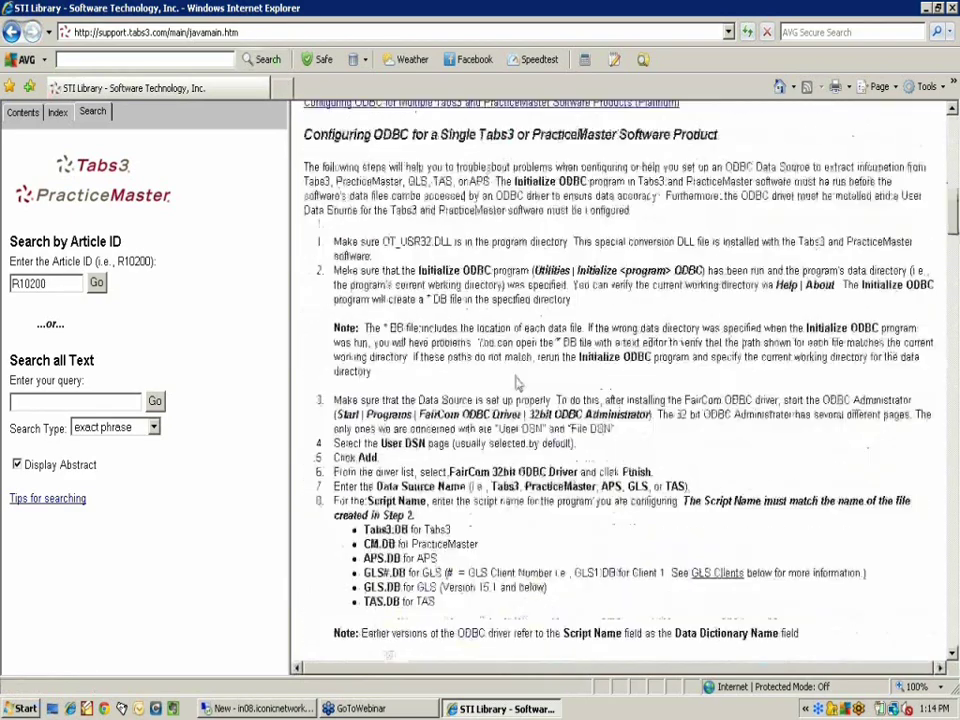
{"action": "scroll", "coordinate": [518, 383], "scroll_direction": "down", "scroll_amount": 9}
{"action": "scroll", "coordinate": [636, 300], "scroll_direction": "up", "scroll_amount": 3}
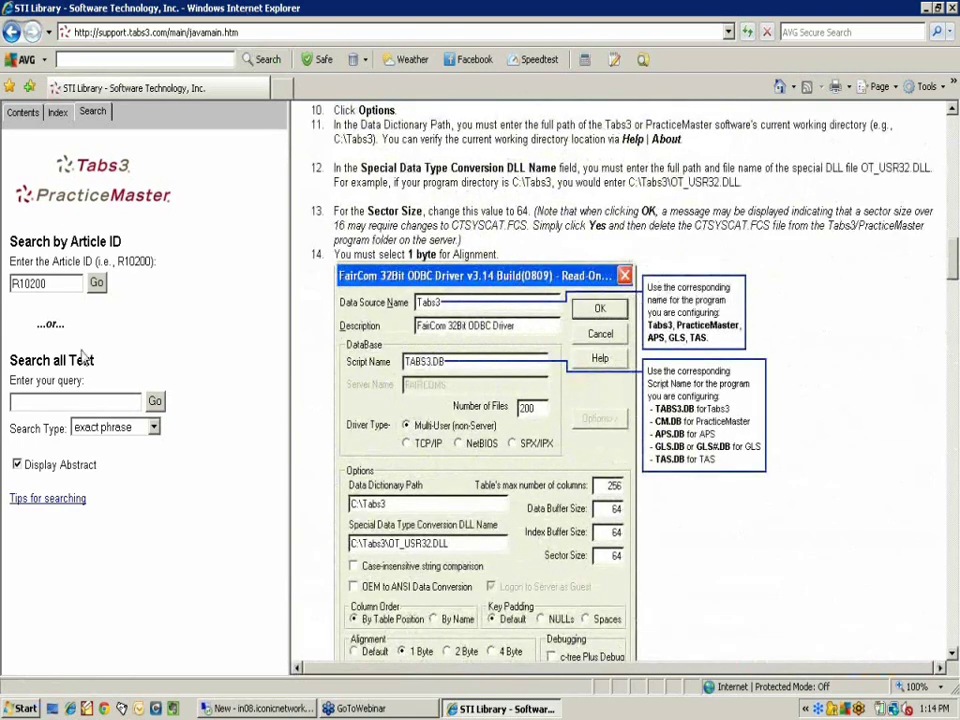
Leave the Knowledge Base, switch back to PracticeMaster and open the Training Videos help topic.
{"action": "double_click", "coordinate": [40, 283]}
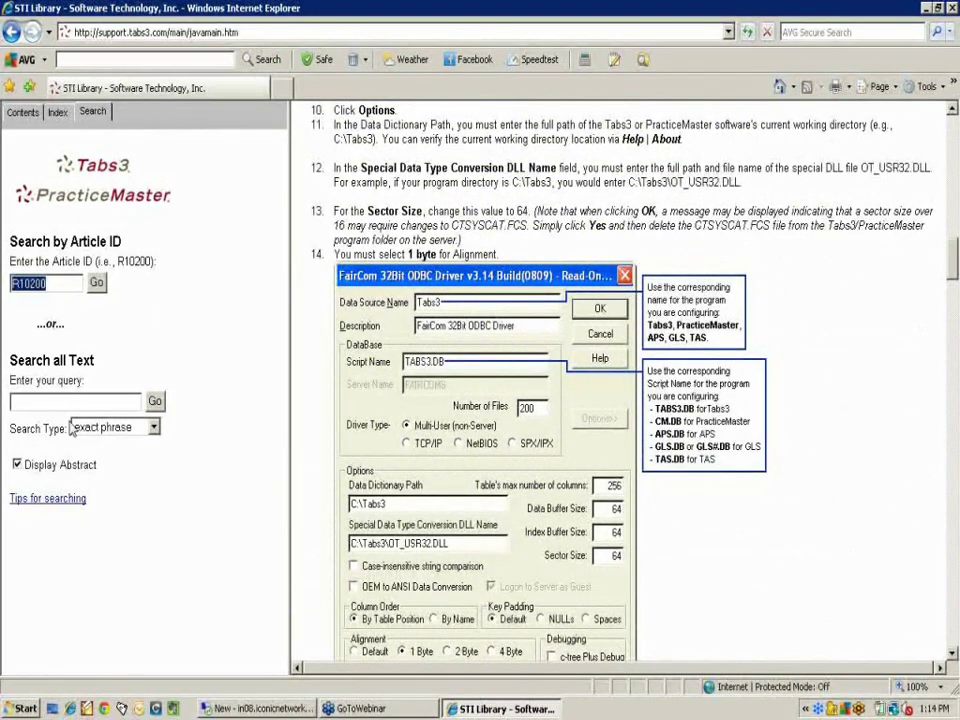
{"action": "left_click_drag", "start_coordinate": [54, 284], "coordinate": [5, 260]}
{"action": "left_click", "coordinate": [952, 8]}
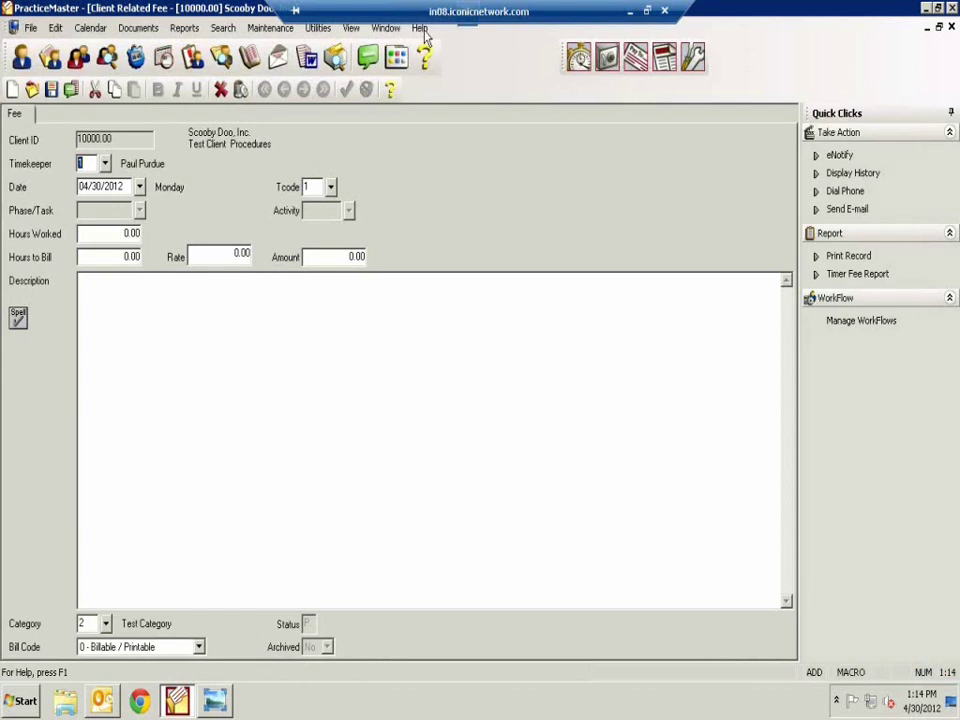
{"action": "left_click", "coordinate": [420, 28]}
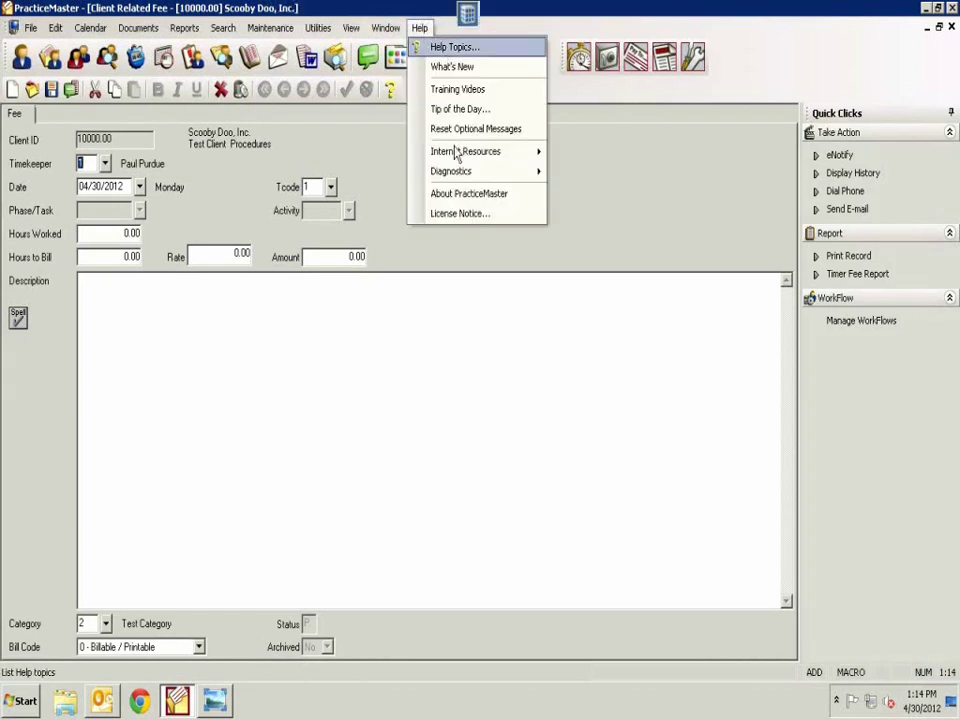
{"action": "mouse_move", "coordinate": [463, 156]}
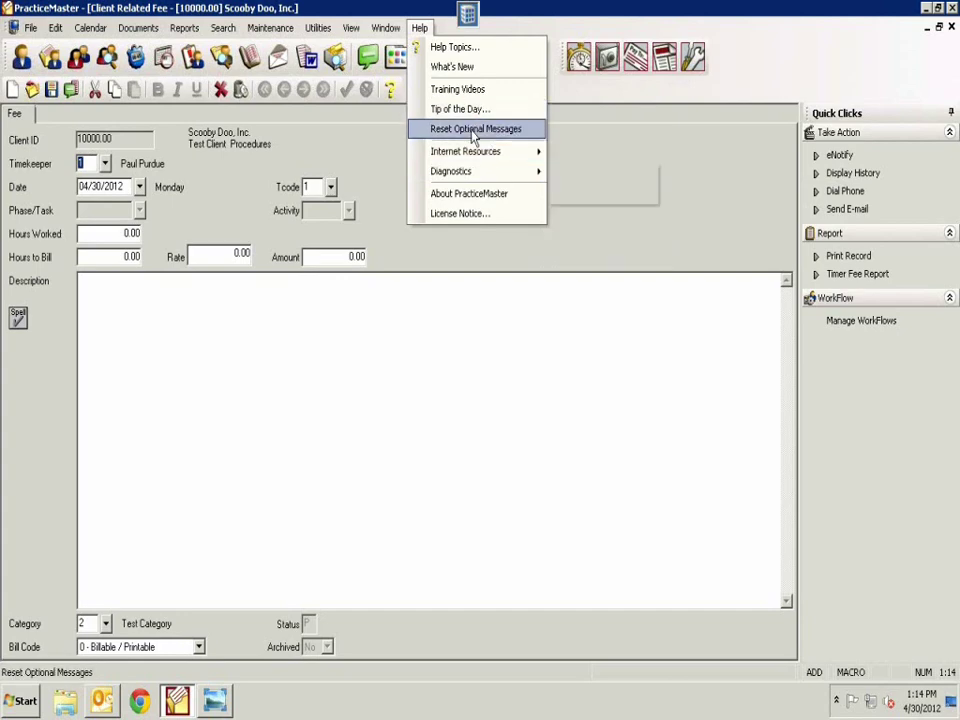
{"action": "left_click", "coordinate": [459, 90]}
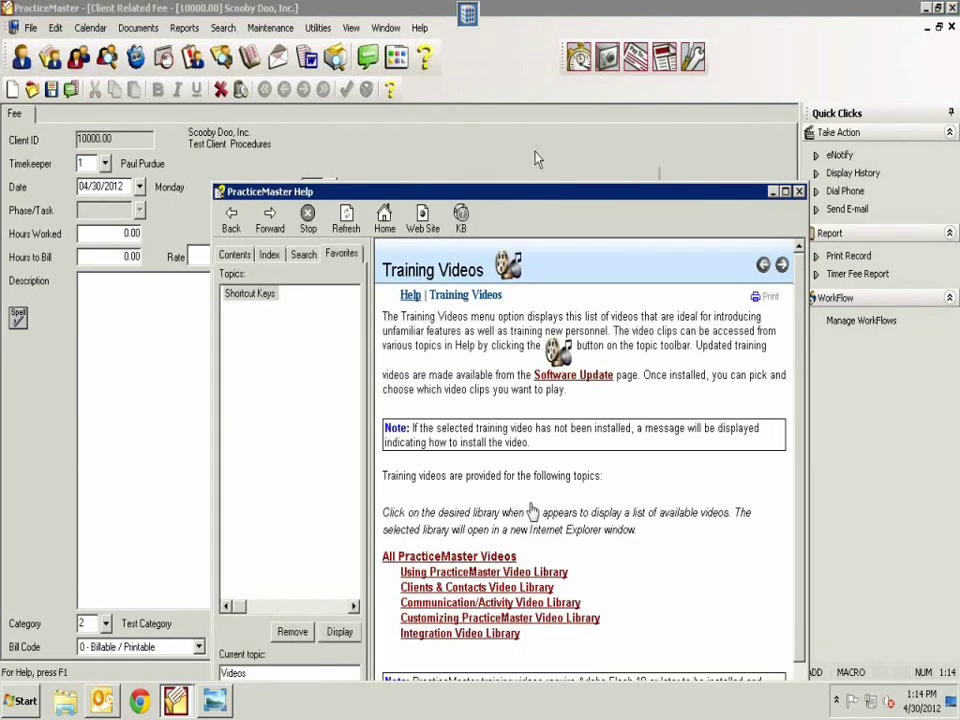
{"action": "left_click_drag", "start_coordinate": [532, 191], "coordinate": [515, 114]}
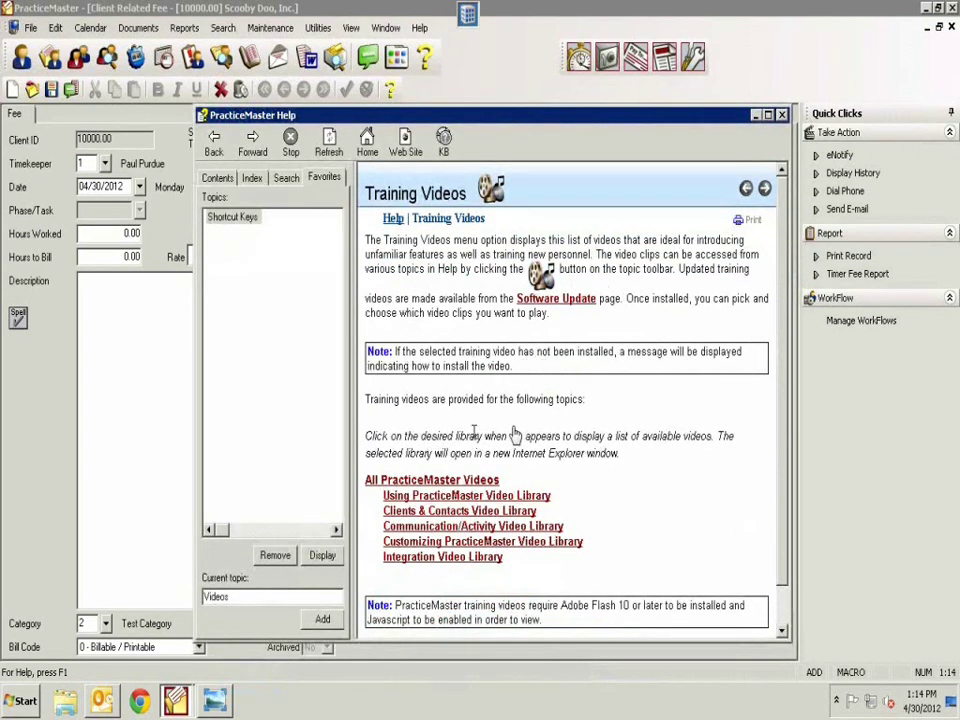
Open the Using PracticeMaster Video Library and allow its blocked active content to run.
{"action": "left_click", "coordinate": [430, 496]}
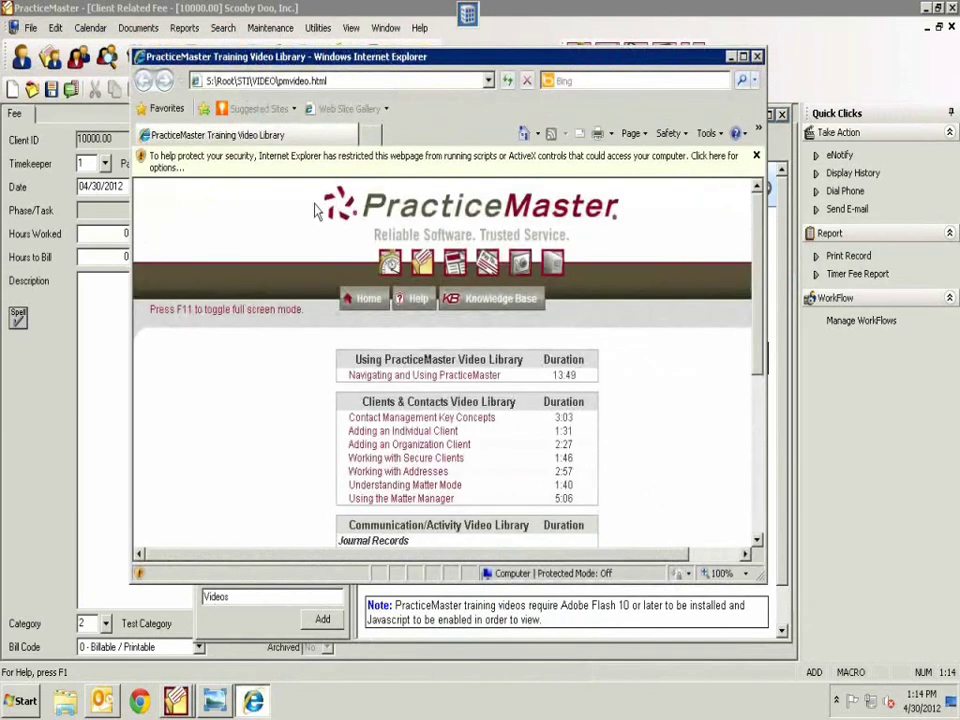
{"action": "left_click", "coordinate": [531, 164]}
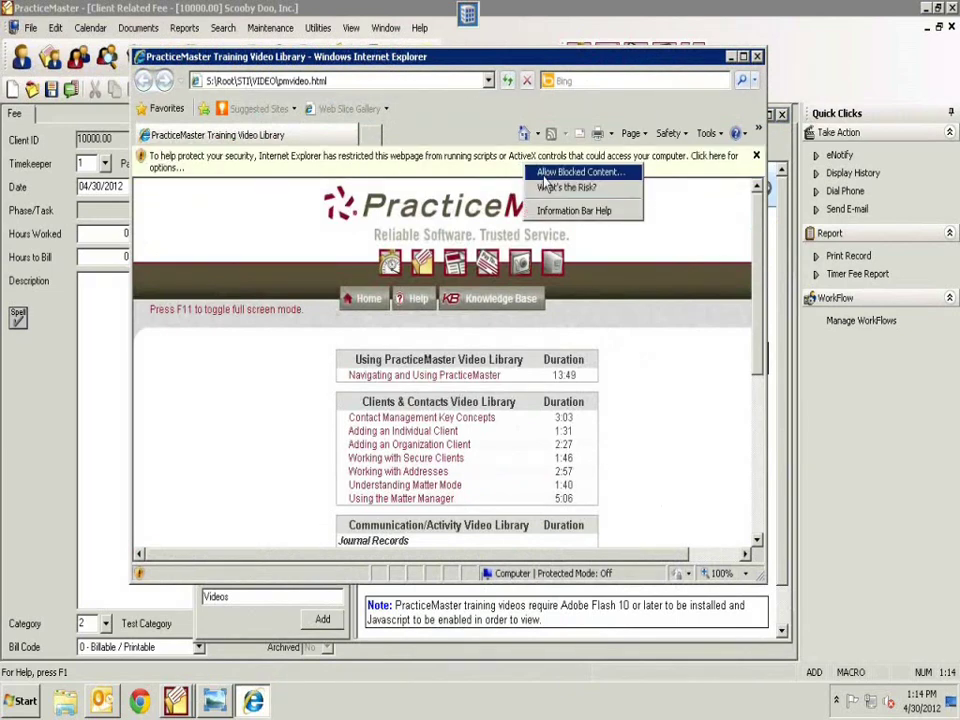
{"action": "left_click", "coordinate": [546, 174]}
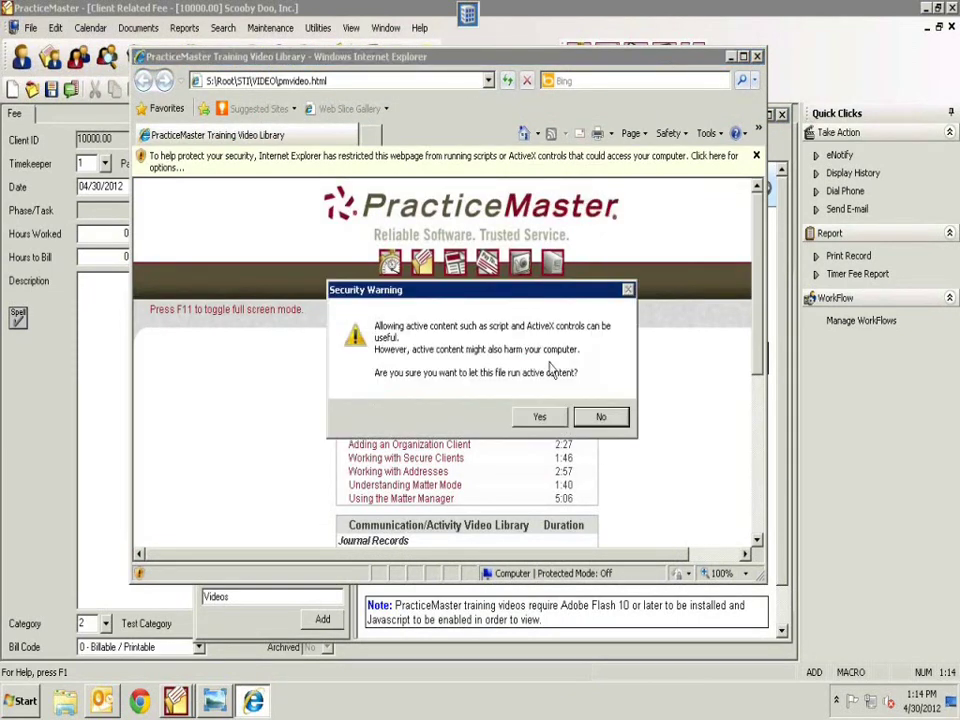
{"action": "left_click", "coordinate": [540, 417]}
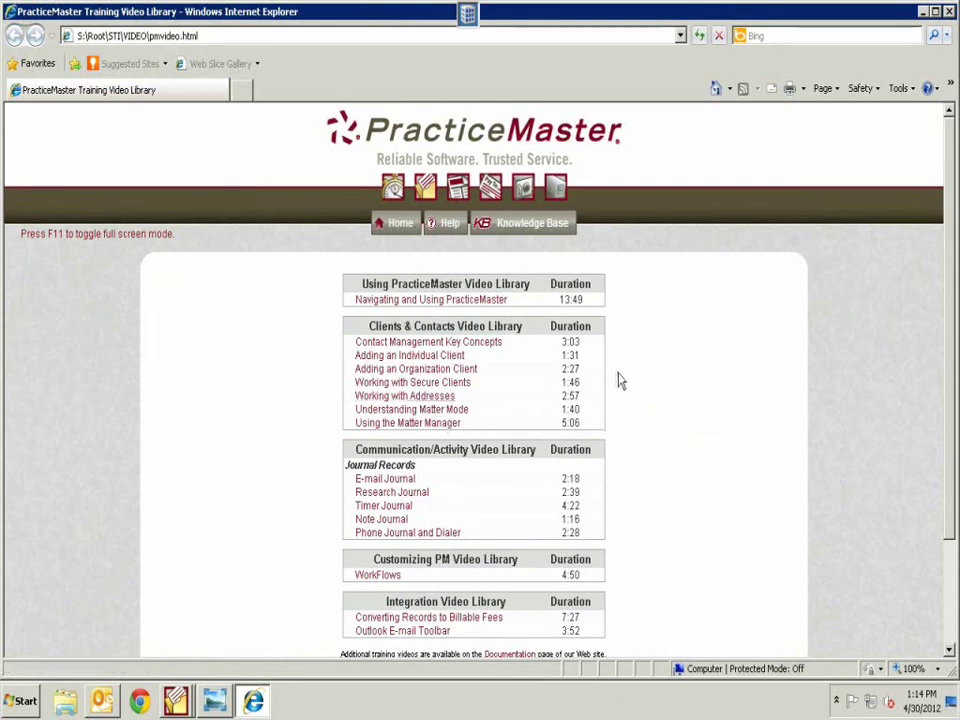
Look through the list of training videos in the video library, and close its browser window.
{"action": "scroll", "coordinate": [618, 380], "scroll_direction": "down", "scroll_amount": 3}
{"action": "scroll", "coordinate": [618, 380], "scroll_direction": "up", "scroll_amount": 3}
{"action": "left_click", "coordinate": [495, 620]}
{"action": "left_click", "coordinate": [949, 13]}
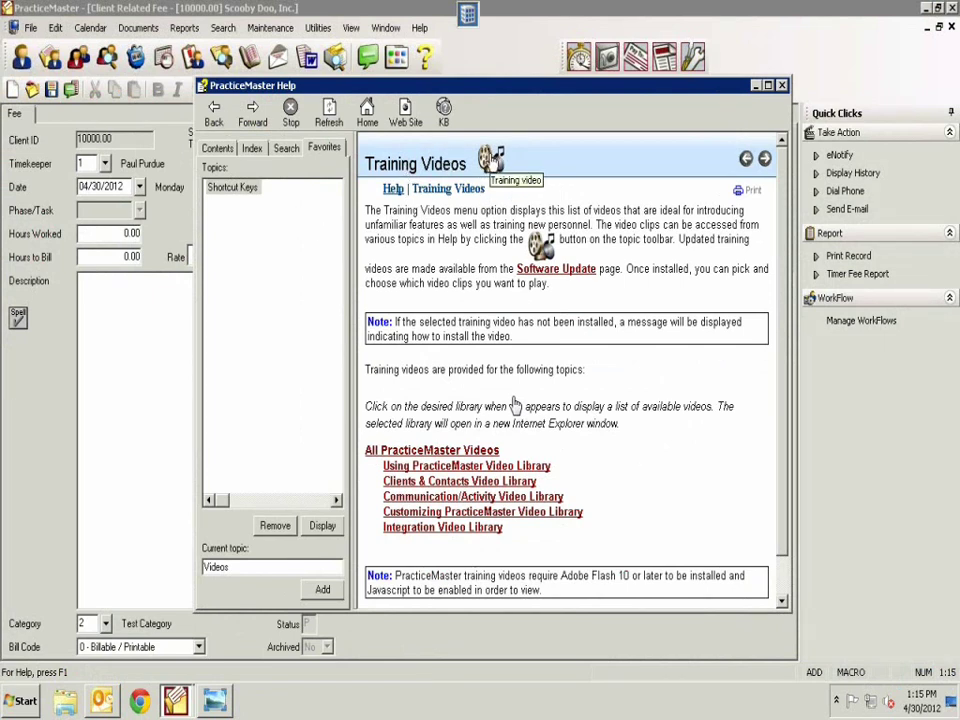
Expand Journal and Journal Record Types in the help contents, and open the Journal File Overview topic.
{"action": "left_click", "coordinate": [217, 148]}
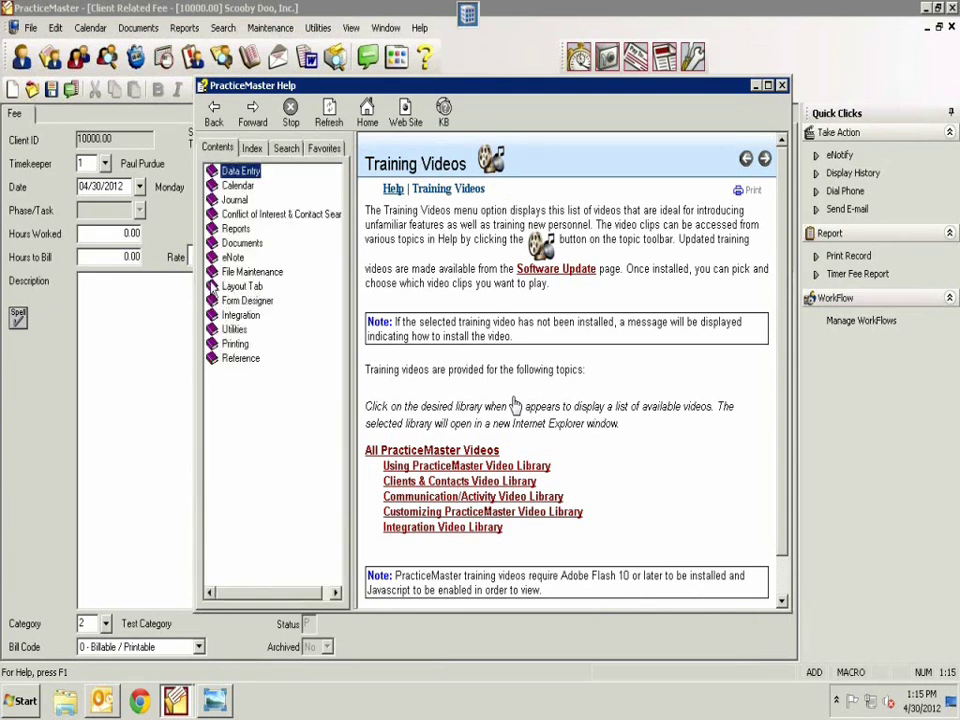
{"action": "left_click", "coordinate": [216, 201]}
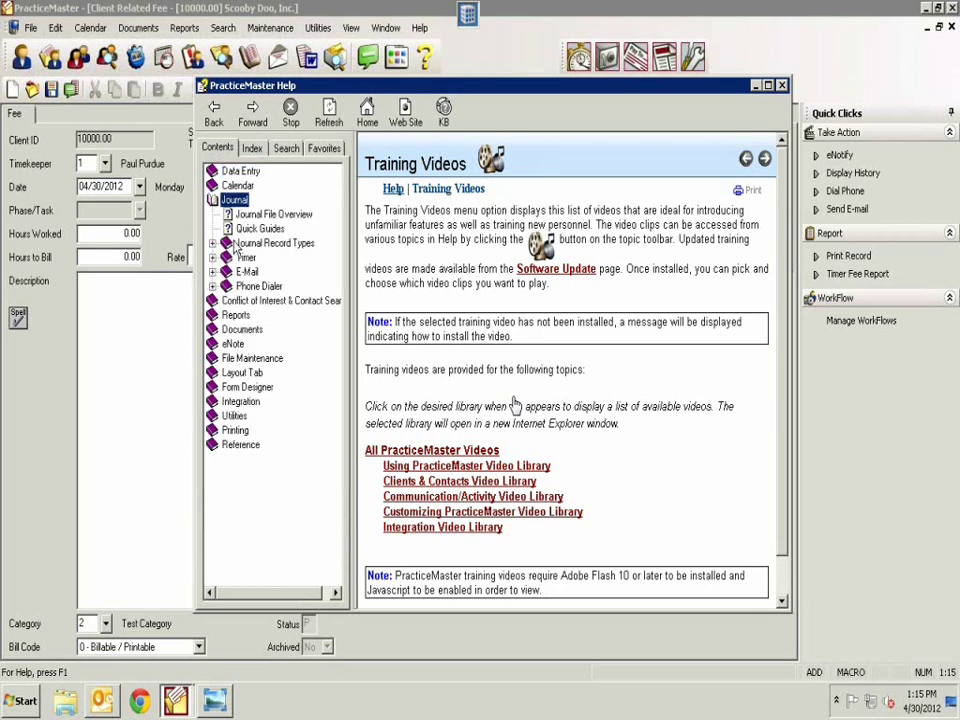
{"action": "left_click", "coordinate": [232, 202]}
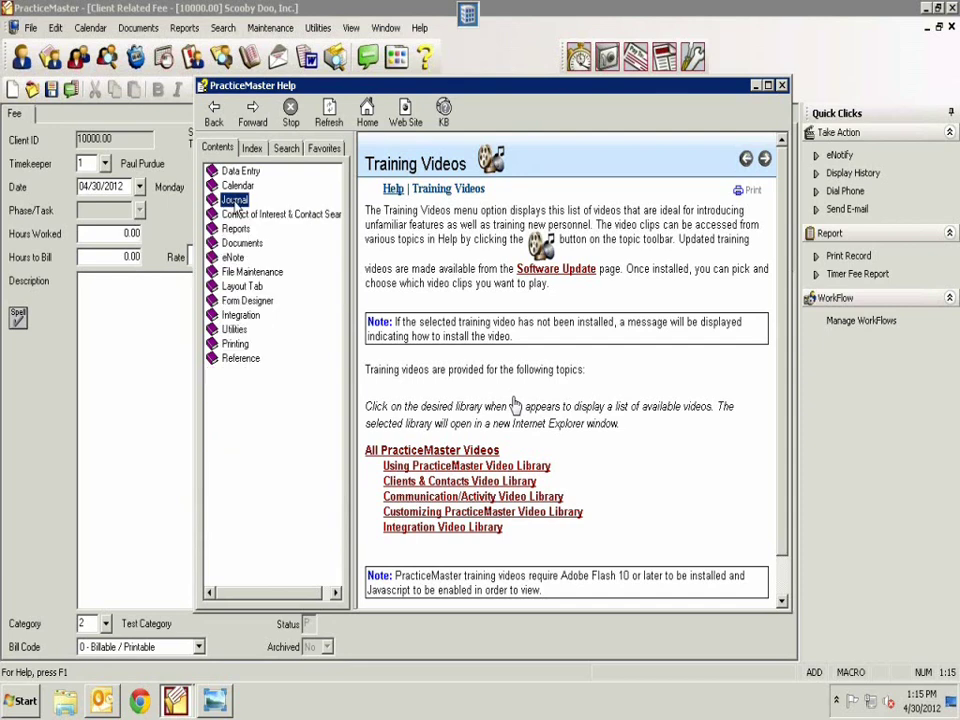
{"action": "left_click", "coordinate": [236, 201]}
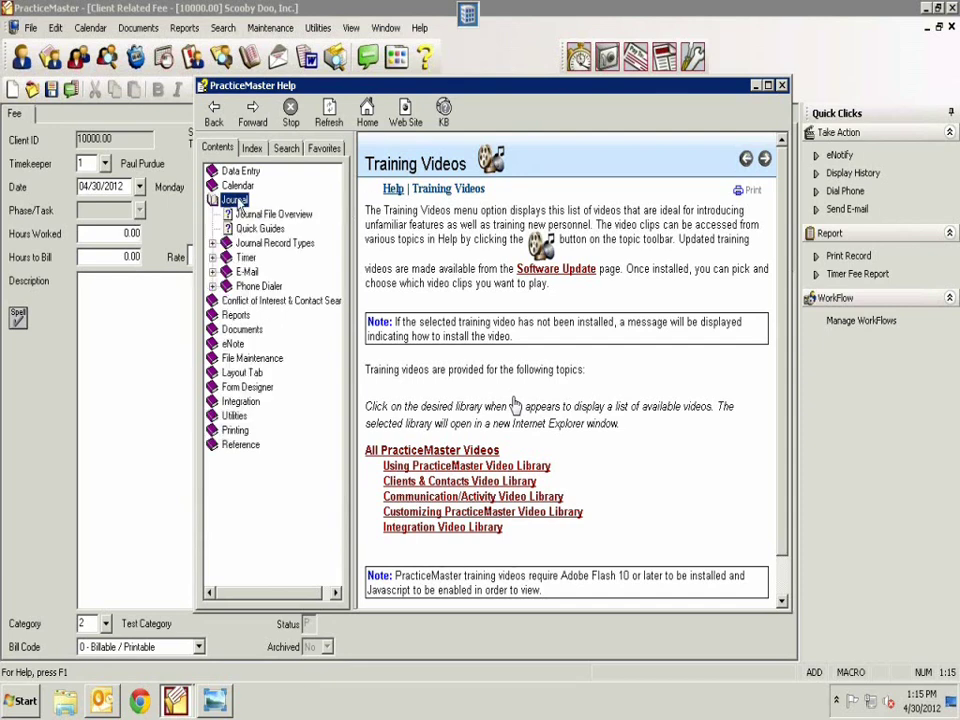
{"action": "left_click", "coordinate": [254, 245]}
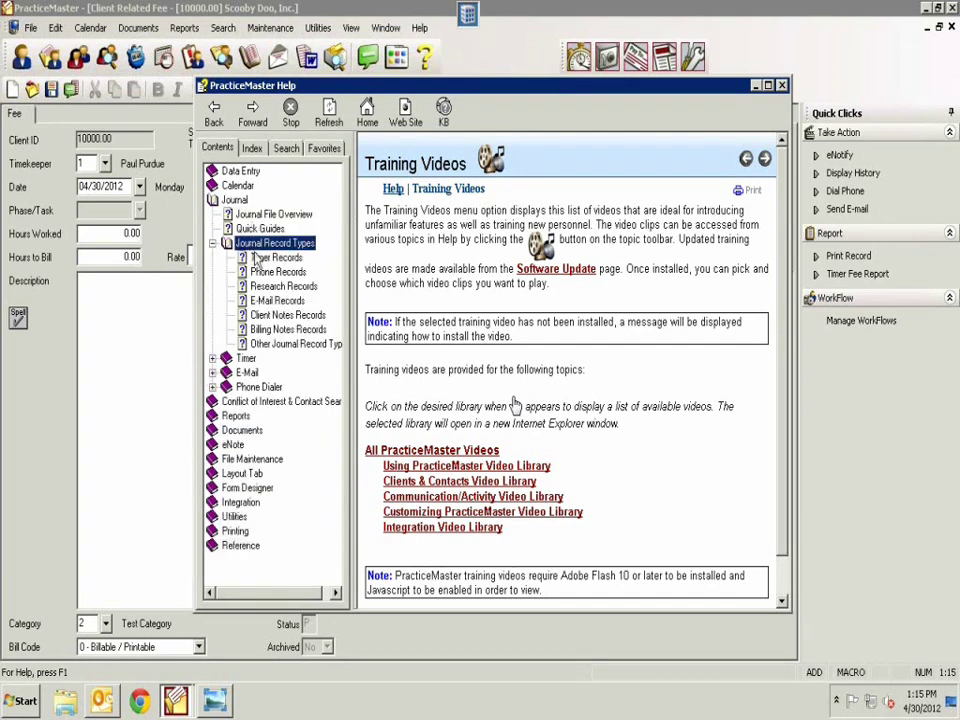
{"action": "left_click", "coordinate": [272, 214]}
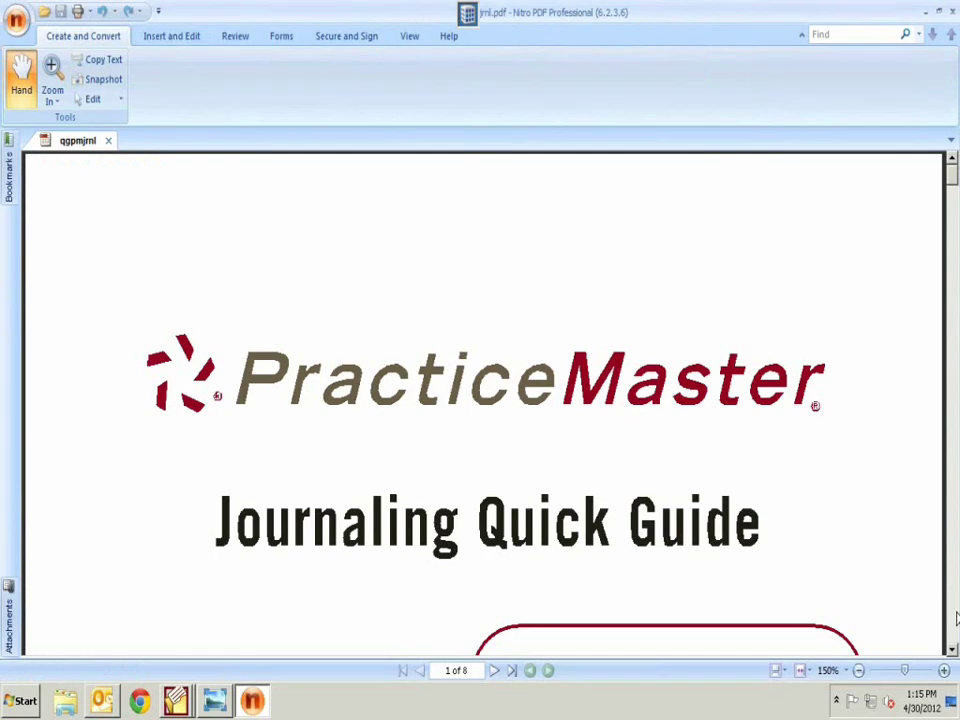
Look through the first page of the Journaling Quick Guide PDF, and close both it and PracticeMaster Help.
{"action": "left_click", "coordinate": [955, 618]}
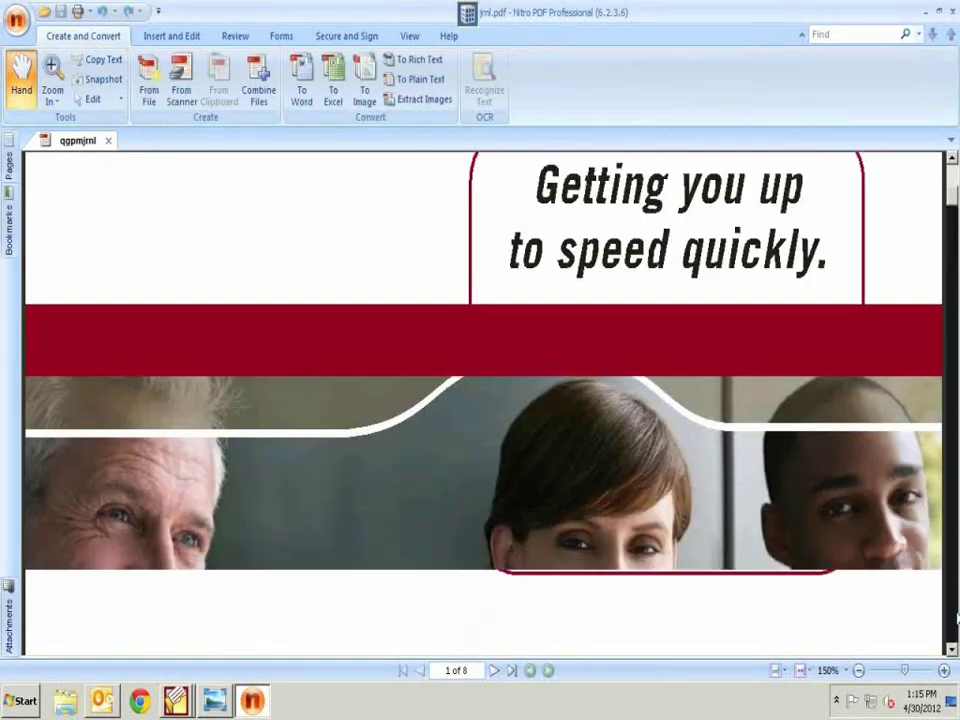
{"action": "left_click", "coordinate": [955, 620]}
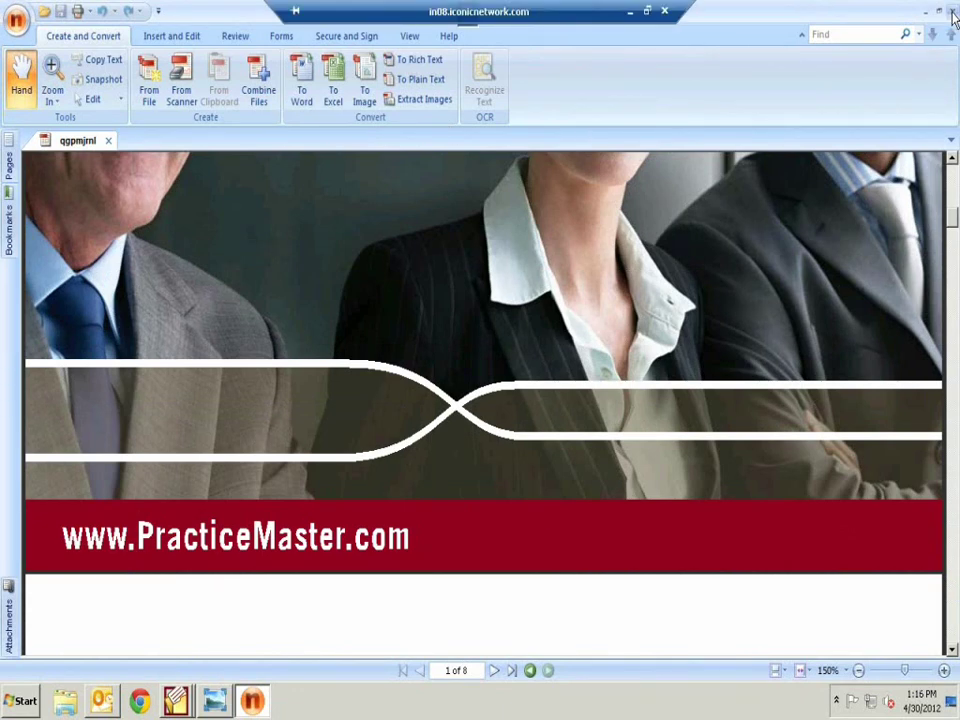
{"action": "left_click", "coordinate": [952, 14]}
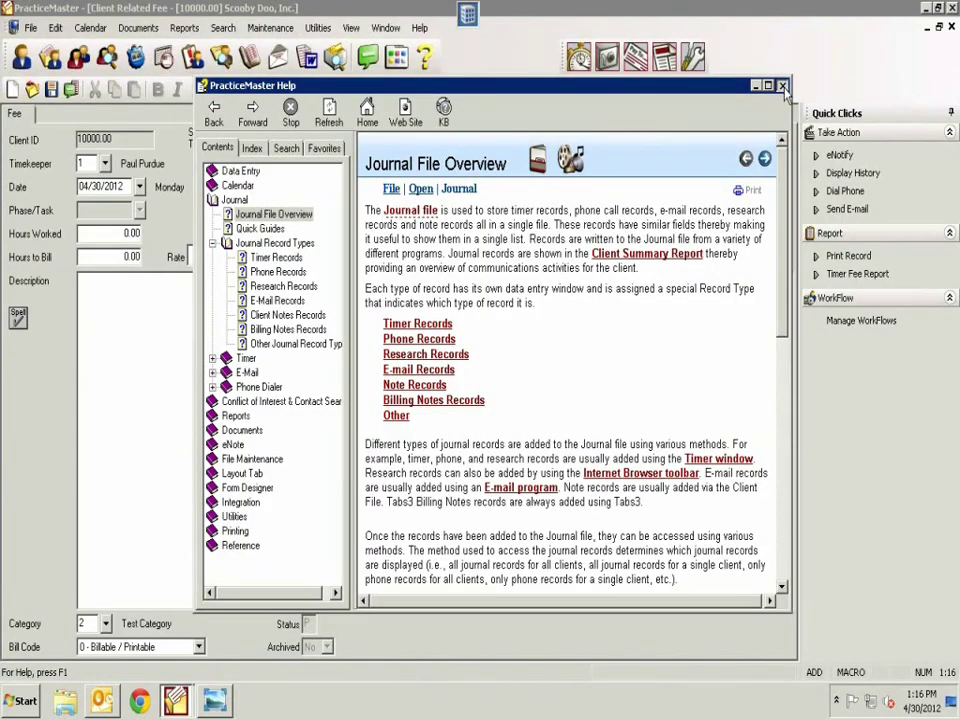
{"action": "left_click", "coordinate": [783, 86]}
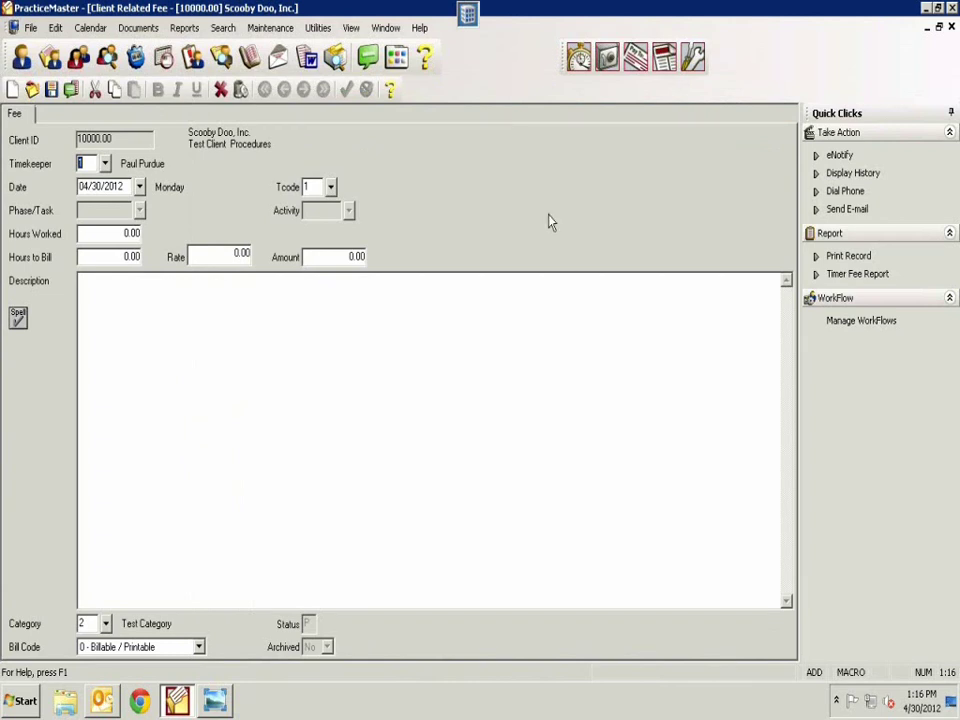
Examine the Internet Resources offered in PracticeMaster's help options without opening any of them.
{"action": "left_click", "coordinate": [421, 29]}
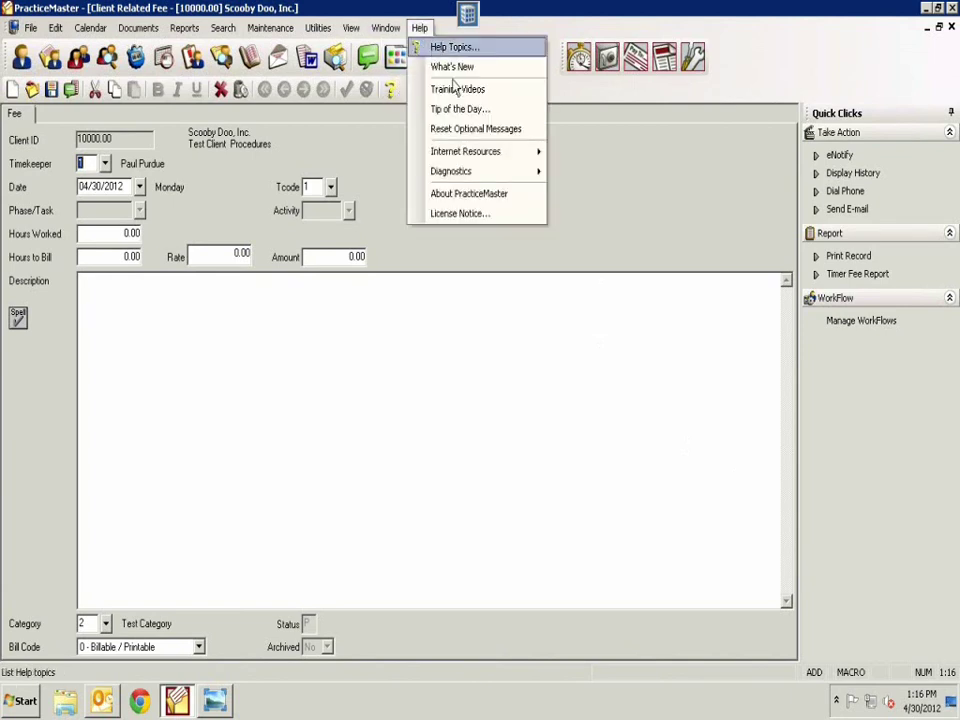
{"action": "mouse_move", "coordinate": [470, 152]}
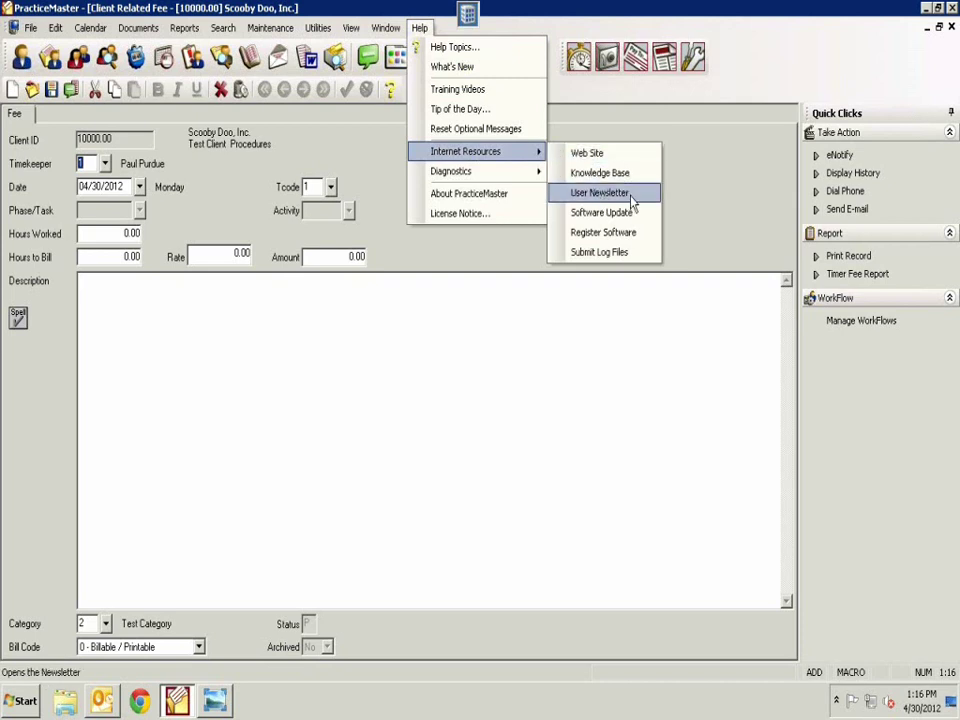
{"action": "left_click", "coordinate": [700, 215]}
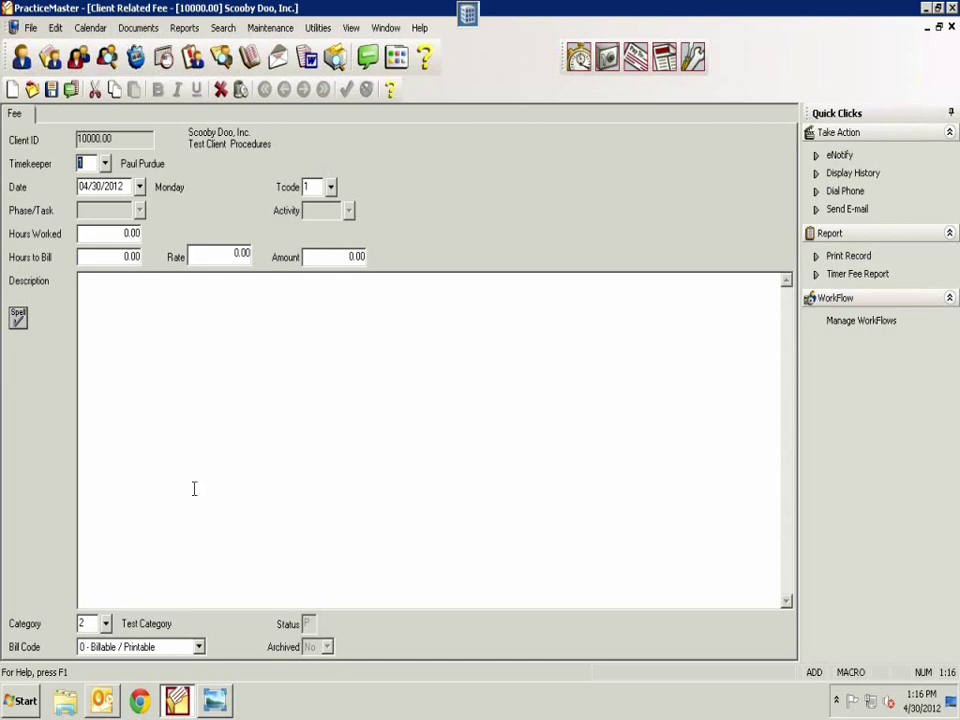
Launch Tabs3 from PracticeMaster and open its help topics.
{"action": "left_click", "coordinate": [579, 58]}
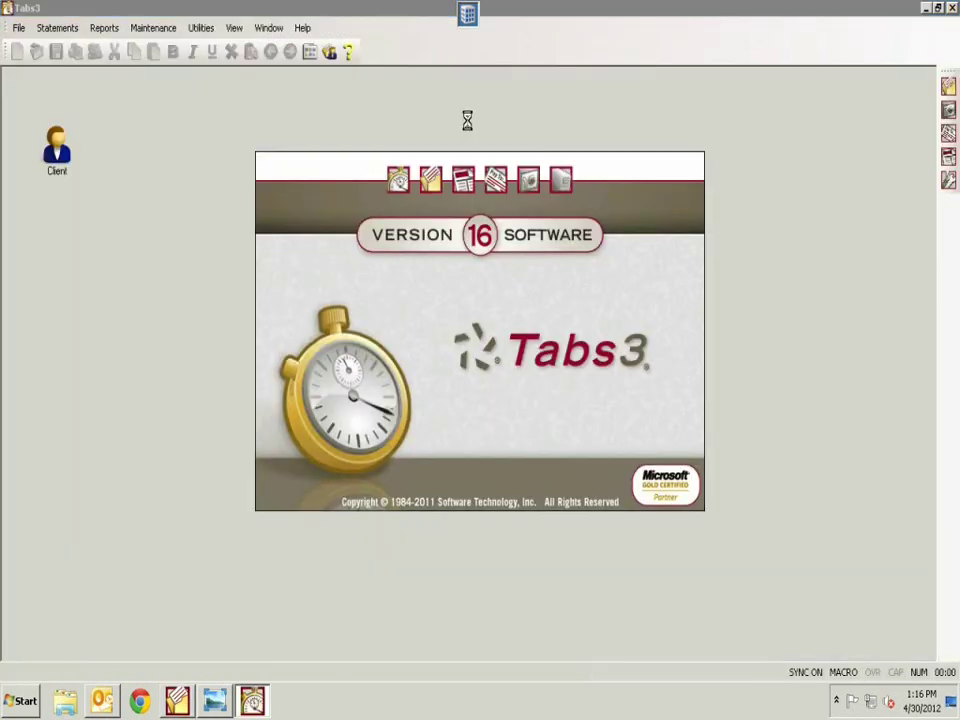
{"action": "left_click", "coordinate": [314, 28]}
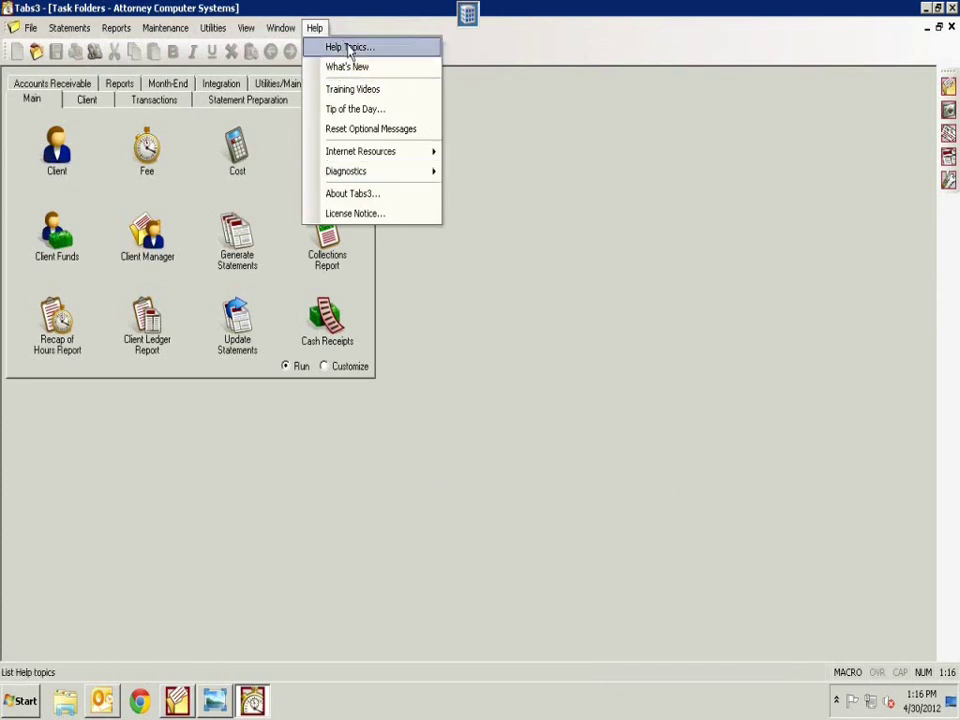
{"action": "left_click", "coordinate": [350, 48]}
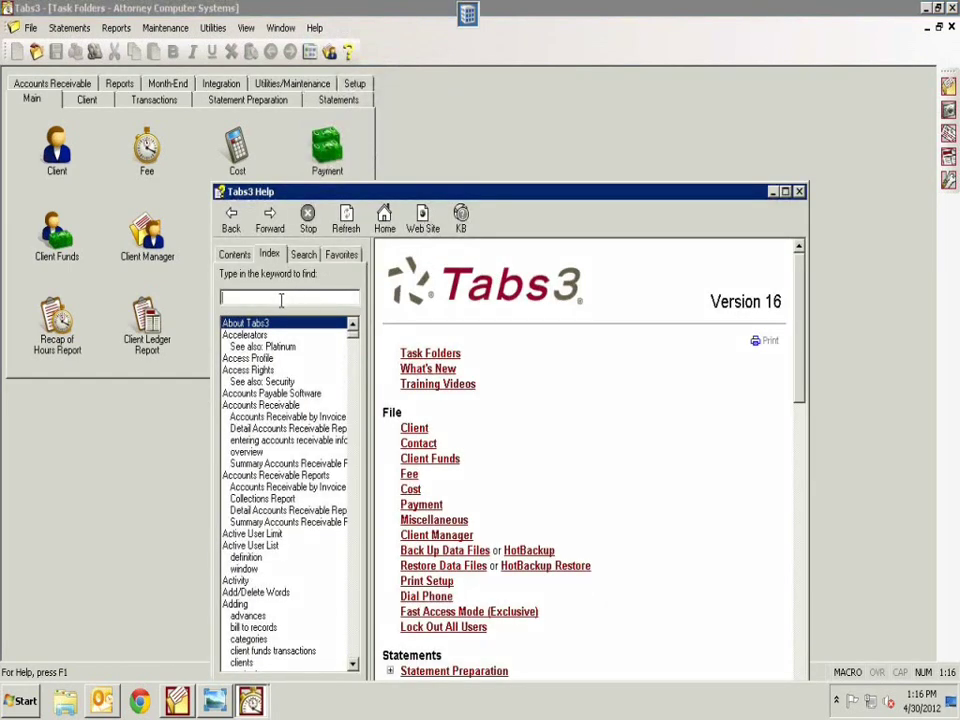
Look up "templates" in the help index, view its topic for statements, and close the help and Tabs3.
{"action": "type", "text": "templates"}
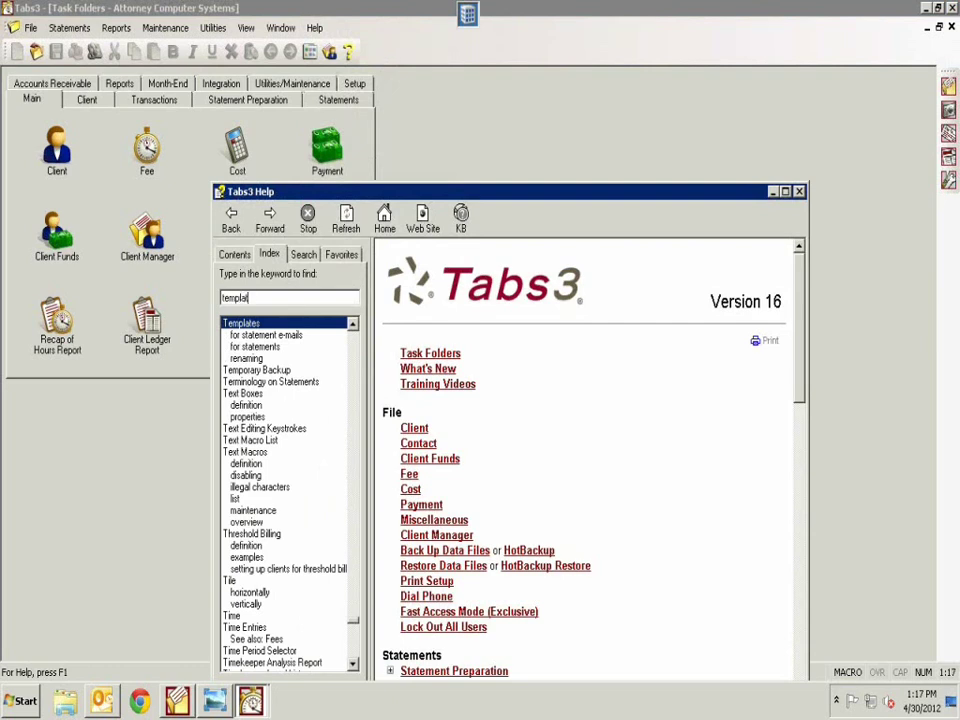
{"action": "left_click", "coordinate": [258, 347]}
{"action": "double_click", "coordinate": [266, 349]}
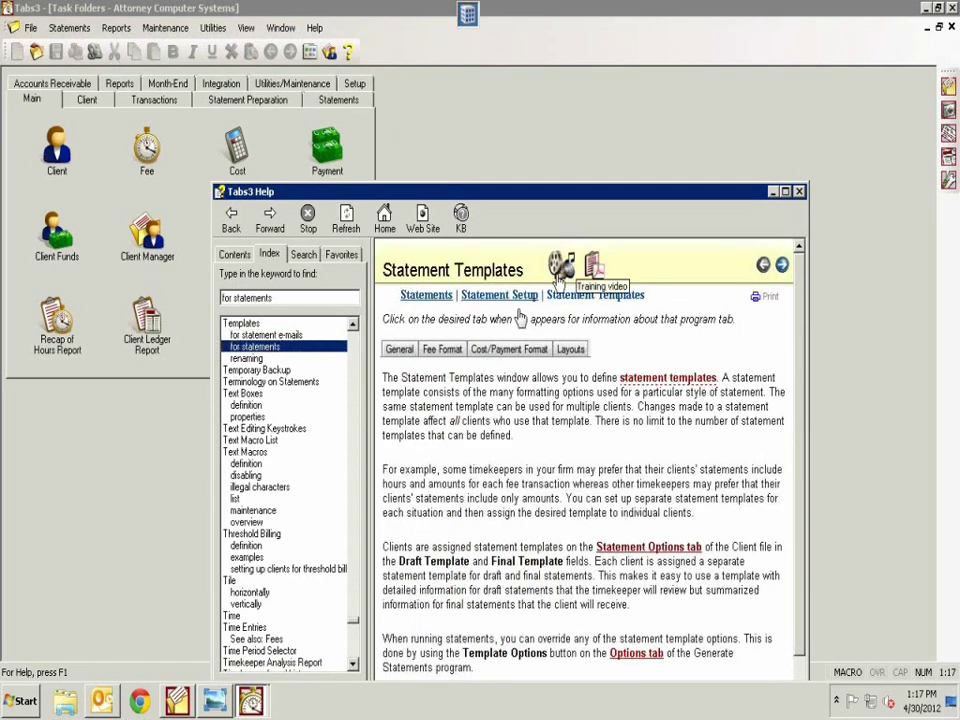
{"action": "left_click", "coordinate": [800, 192]}
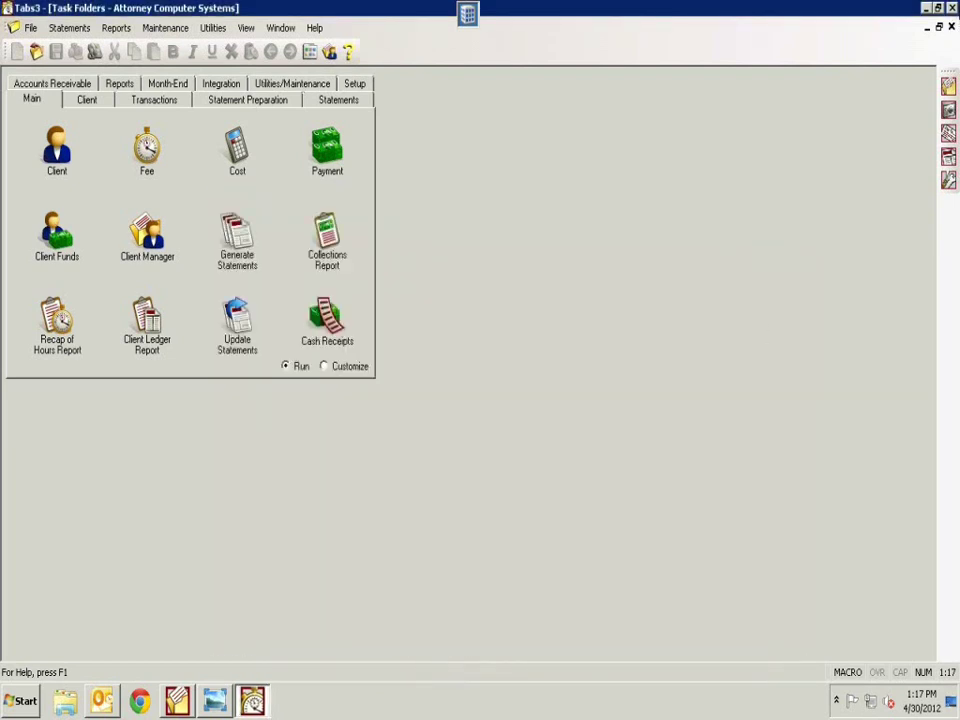
{"action": "left_click", "coordinate": [952, 8]}
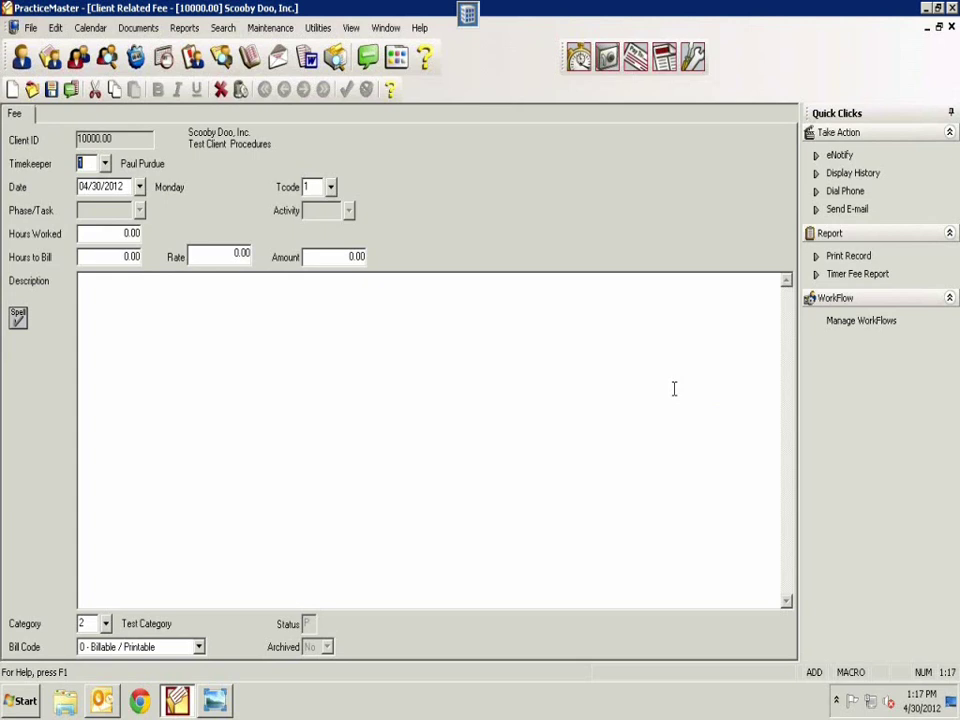
Launch Tabs3 again and open Statement Templates from the statement setup options.
{"action": "left_click", "coordinate": [580, 58]}
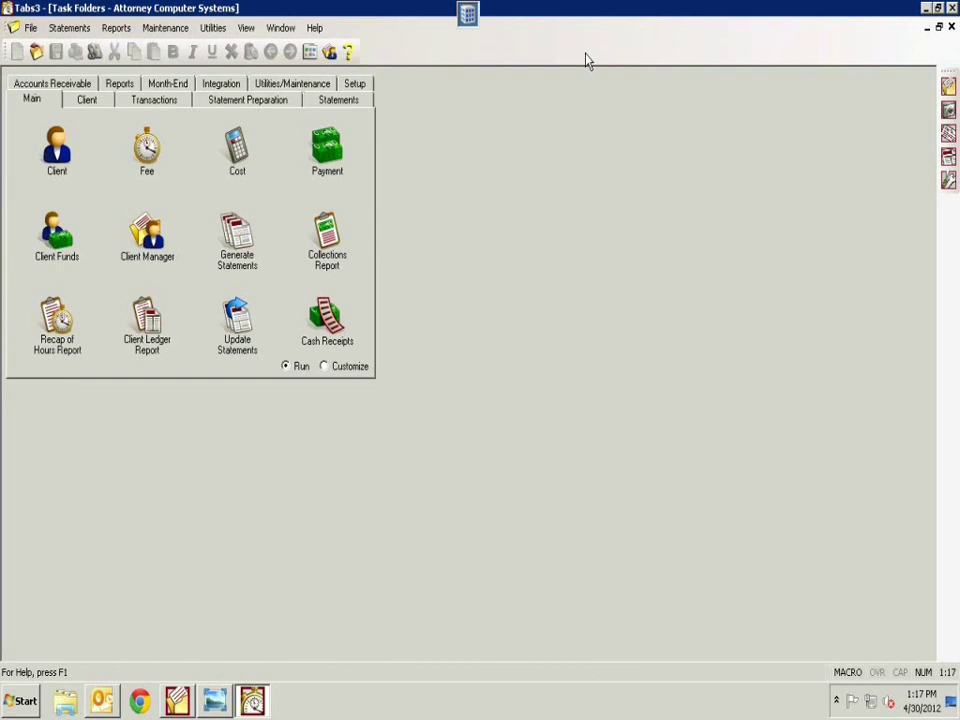
{"action": "left_click", "coordinate": [348, 105]}
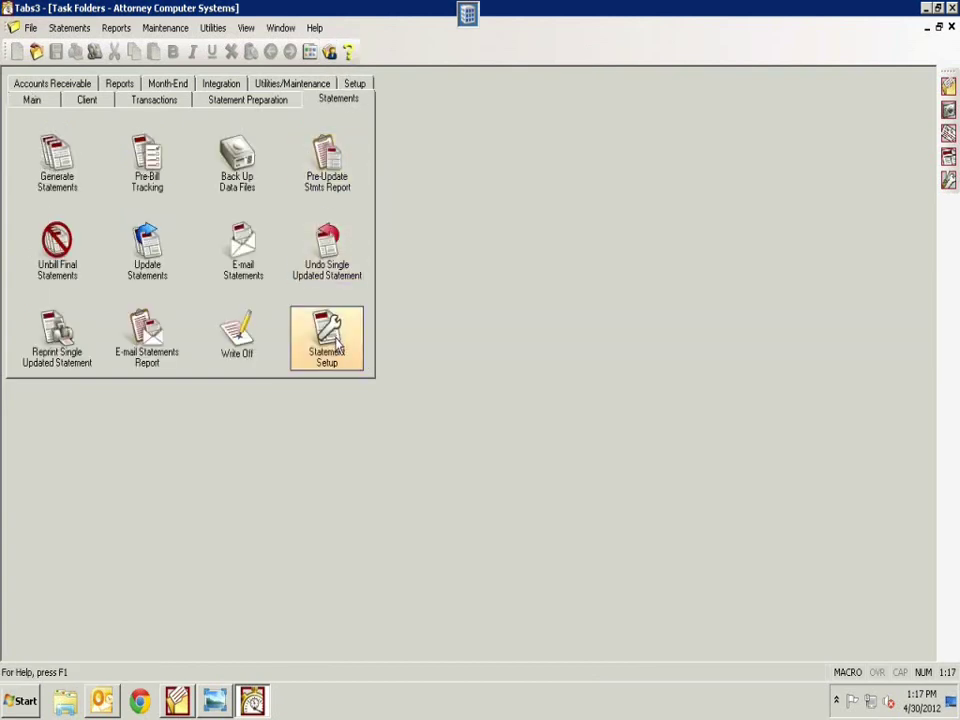
{"action": "left_click", "coordinate": [336, 344]}
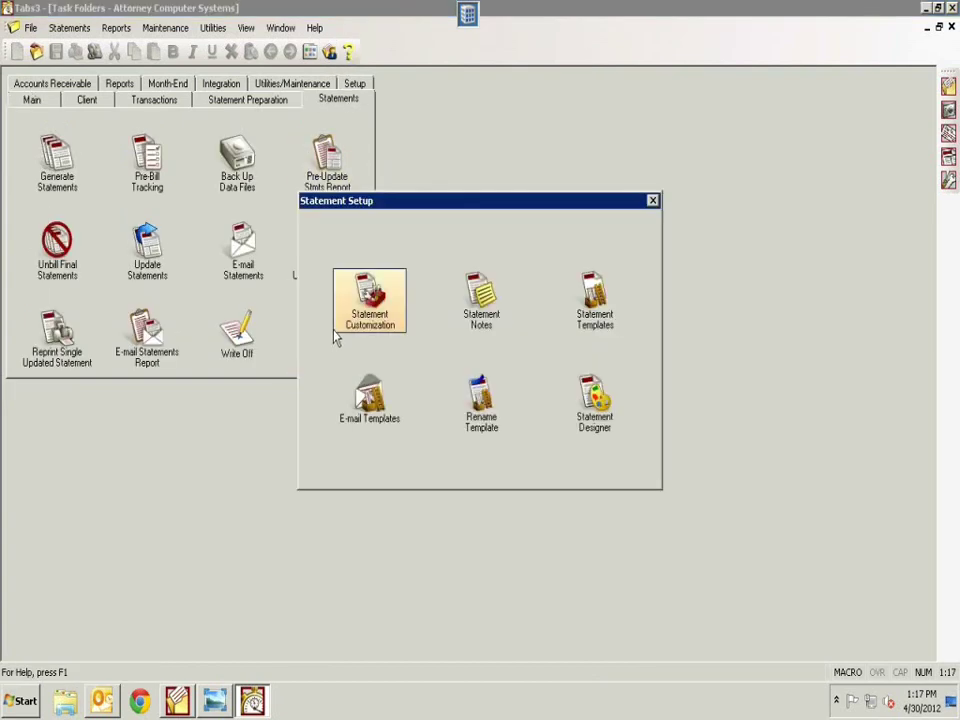
{"action": "left_click", "coordinate": [576, 312]}
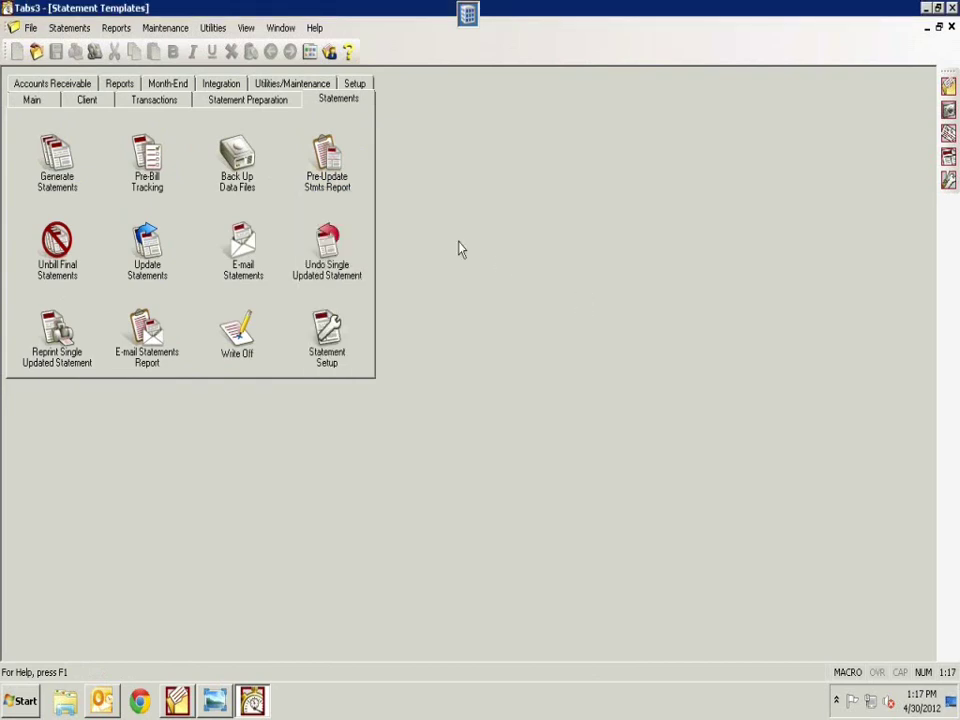
Open the context help for Statement Templates, view its Cost/Payment Format topic, and close the help and the template form.
{"action": "left_click", "coordinate": [348, 50]}
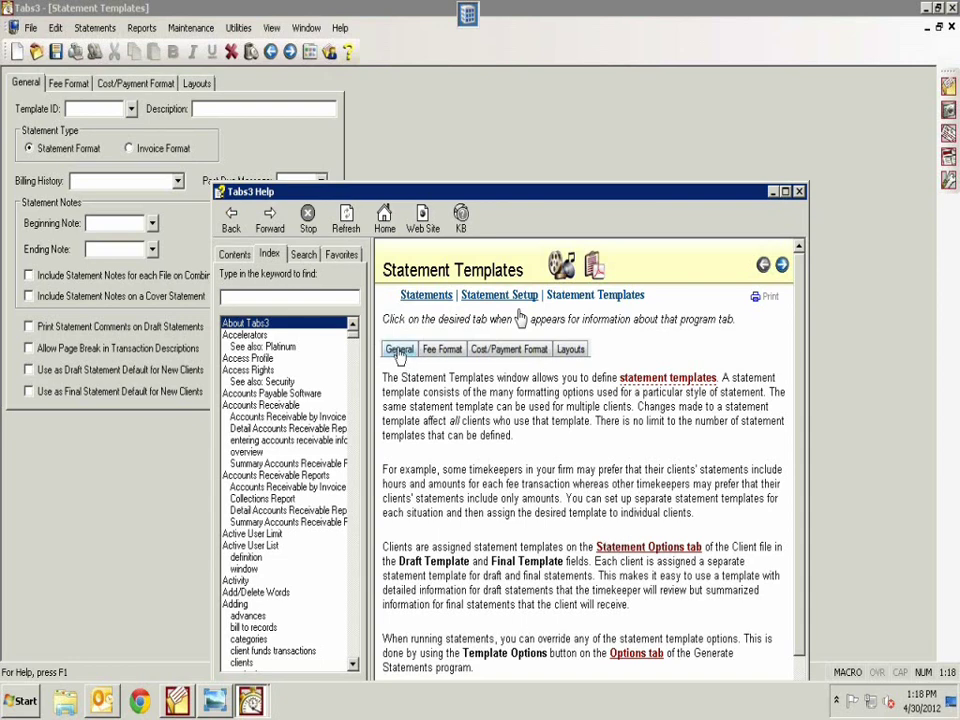
{"action": "left_click", "coordinate": [509, 349]}
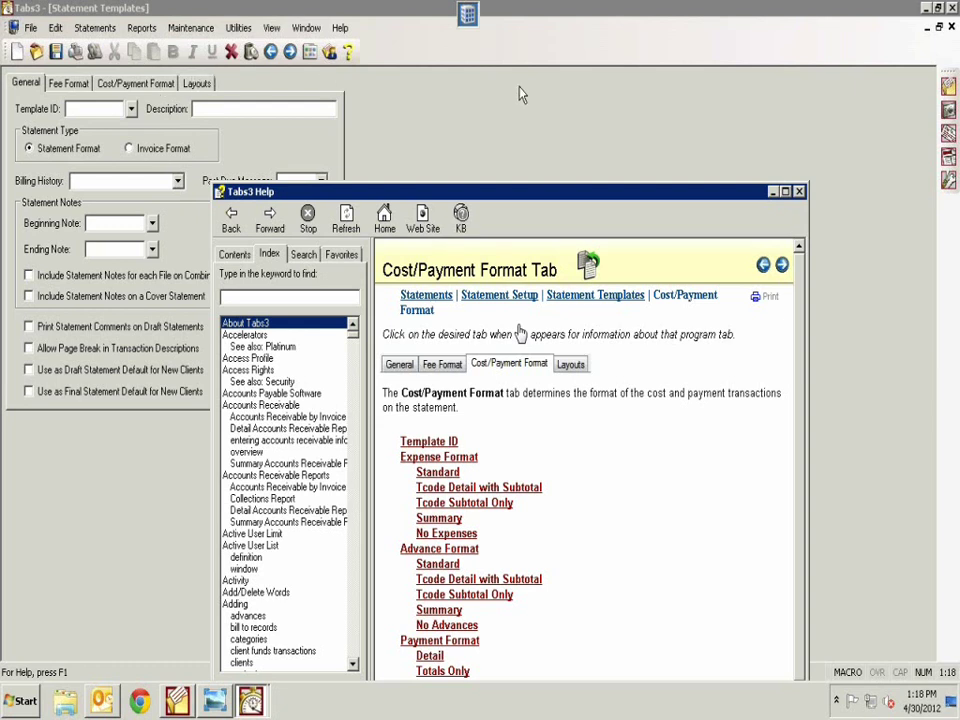
{"action": "left_click", "coordinate": [800, 191]}
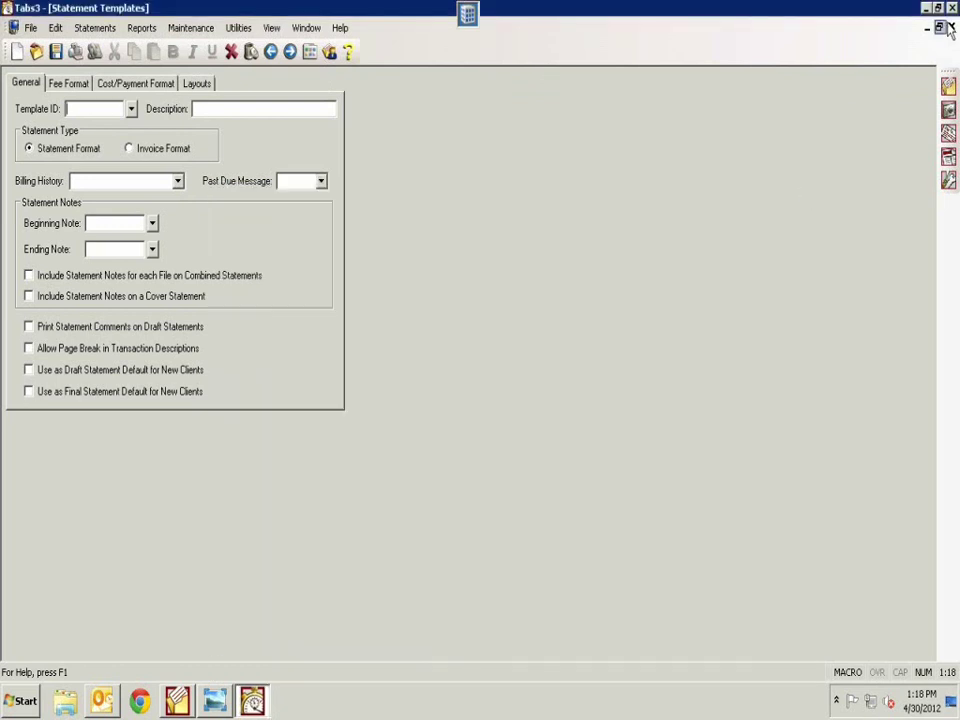
{"action": "left_click", "coordinate": [952, 27]}
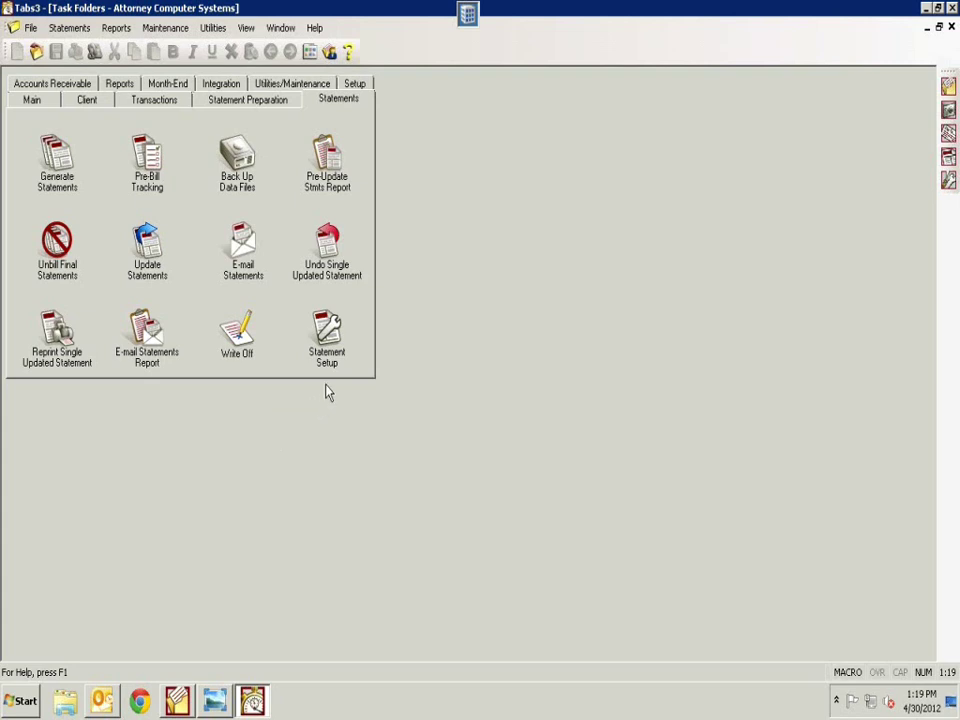
Reopen Statement Templates, load the STI template, view its page layouts, and close the form.
{"action": "left_click", "coordinate": [324, 345]}
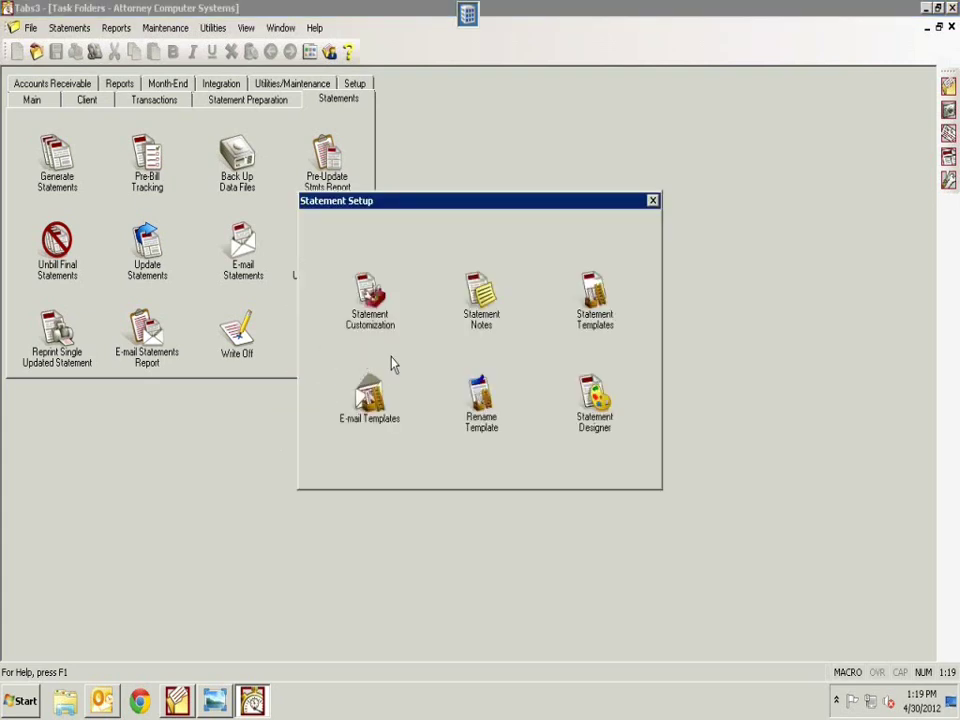
{"action": "double_click", "coordinate": [628, 320]}
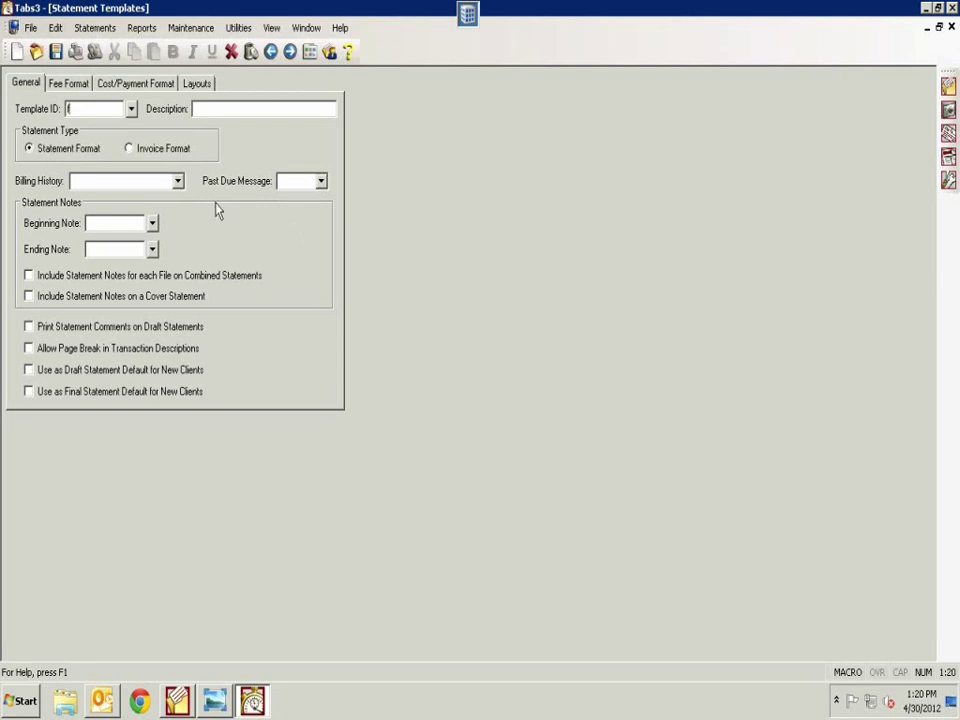
{"action": "type", "text": "final"}
{"action": "left_click", "coordinate": [131, 108]}
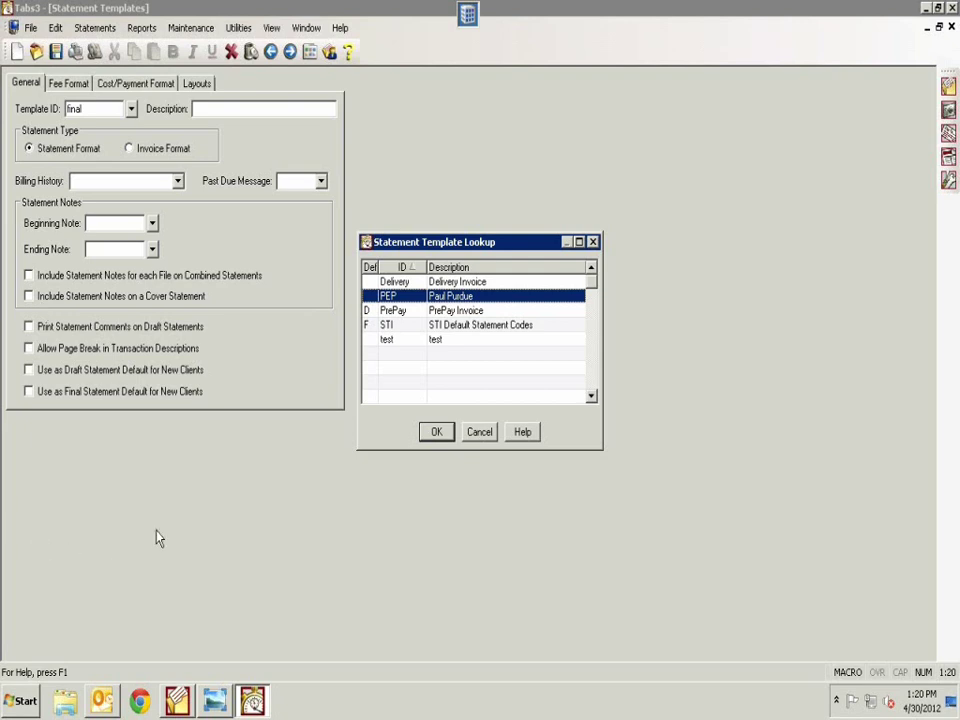
{"action": "left_click", "coordinate": [414, 327]}
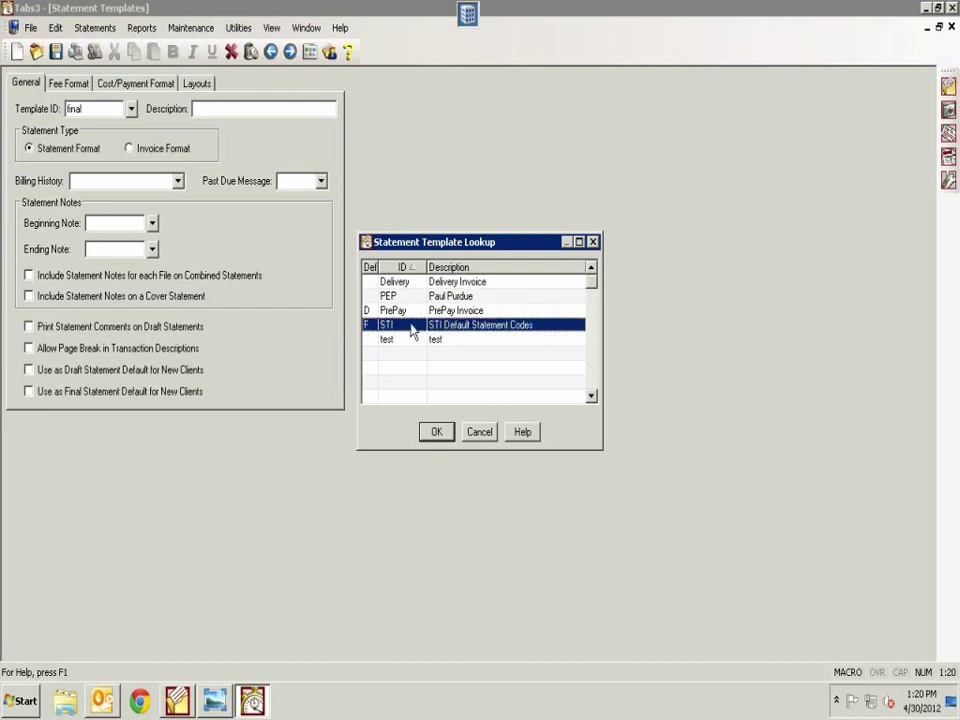
{"action": "left_click", "coordinate": [436, 431]}
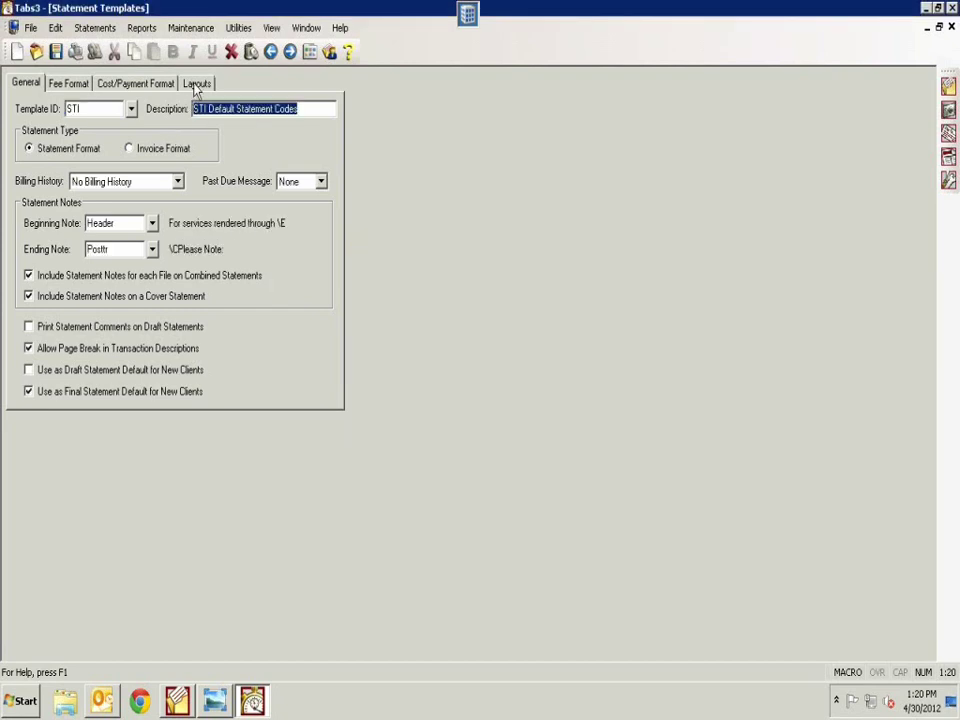
{"action": "left_click", "coordinate": [196, 85]}
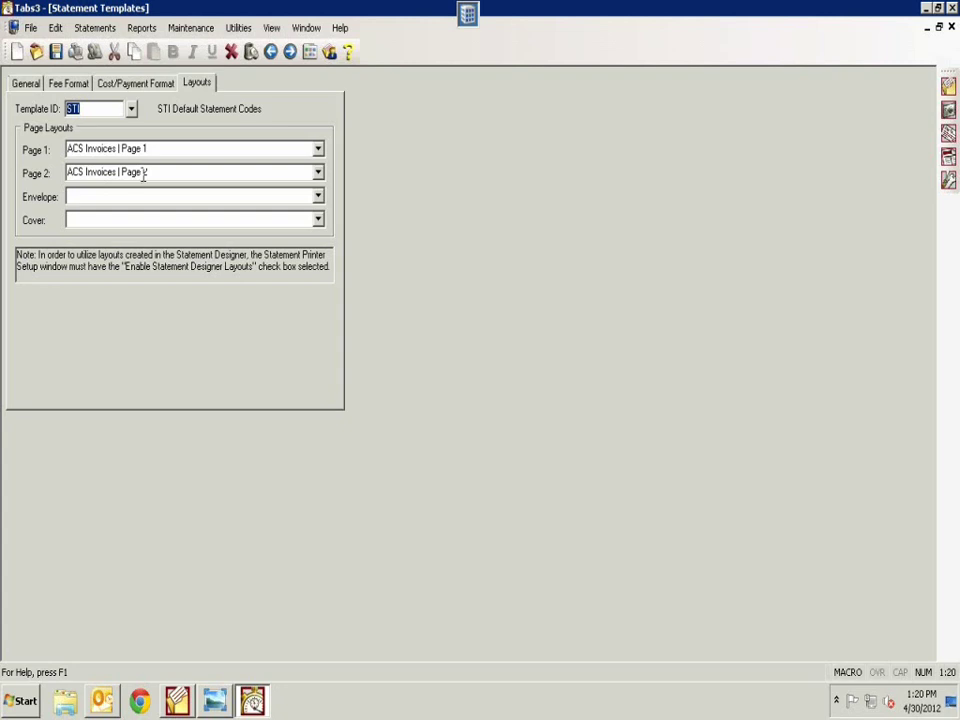
{"action": "left_click", "coordinate": [951, 27]}
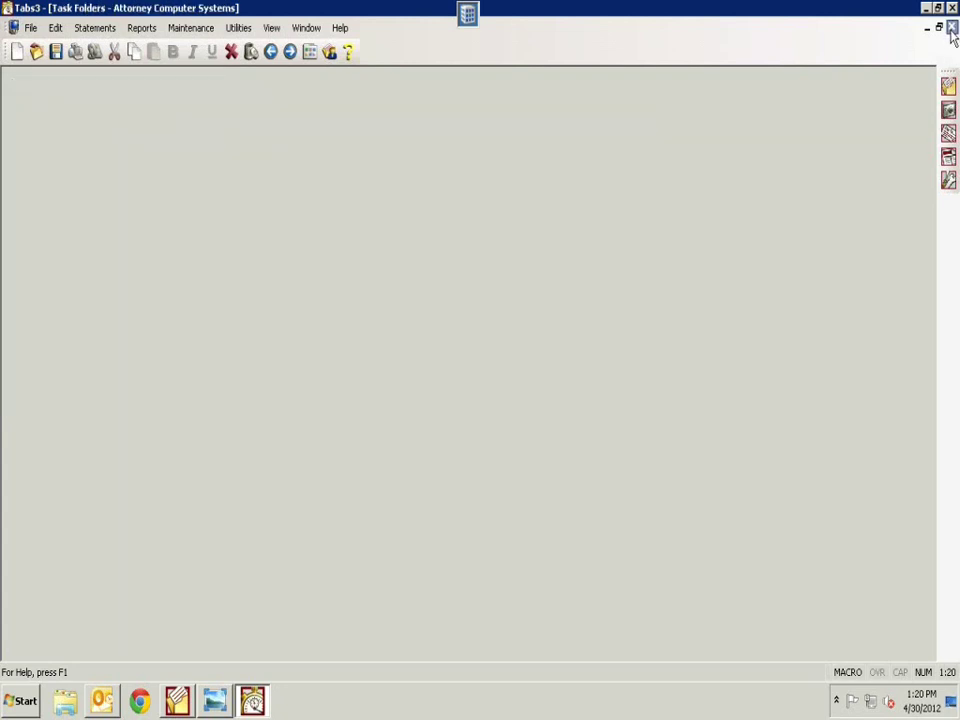
Open the Statement Designer from the statement setup options and browse its sample and custom layouts.
{"action": "left_click", "coordinate": [330, 338]}
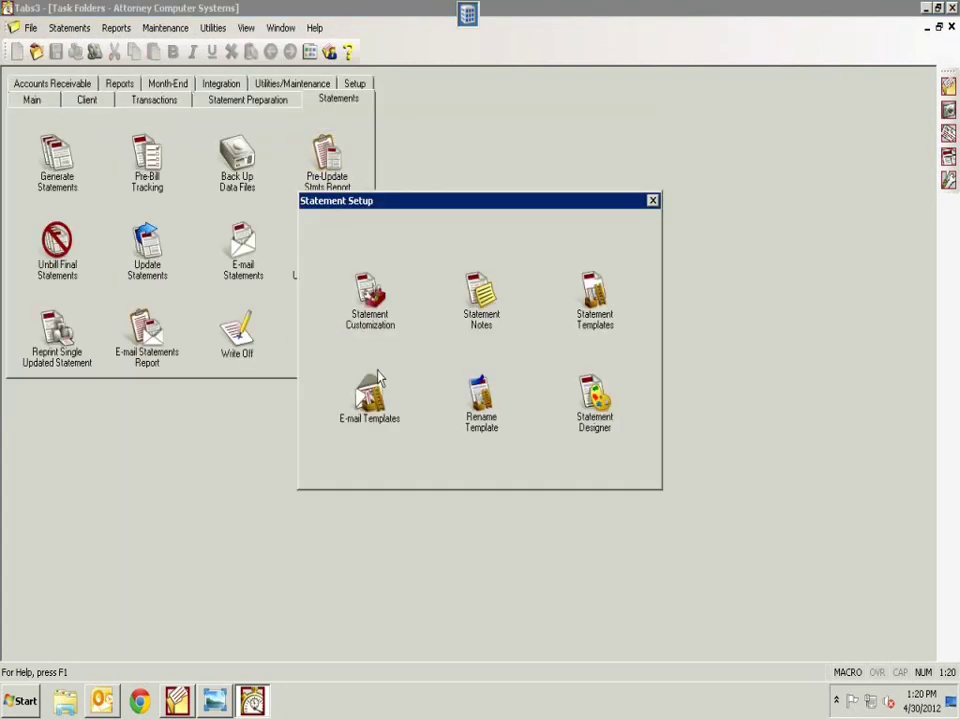
{"action": "left_click", "coordinate": [592, 416]}
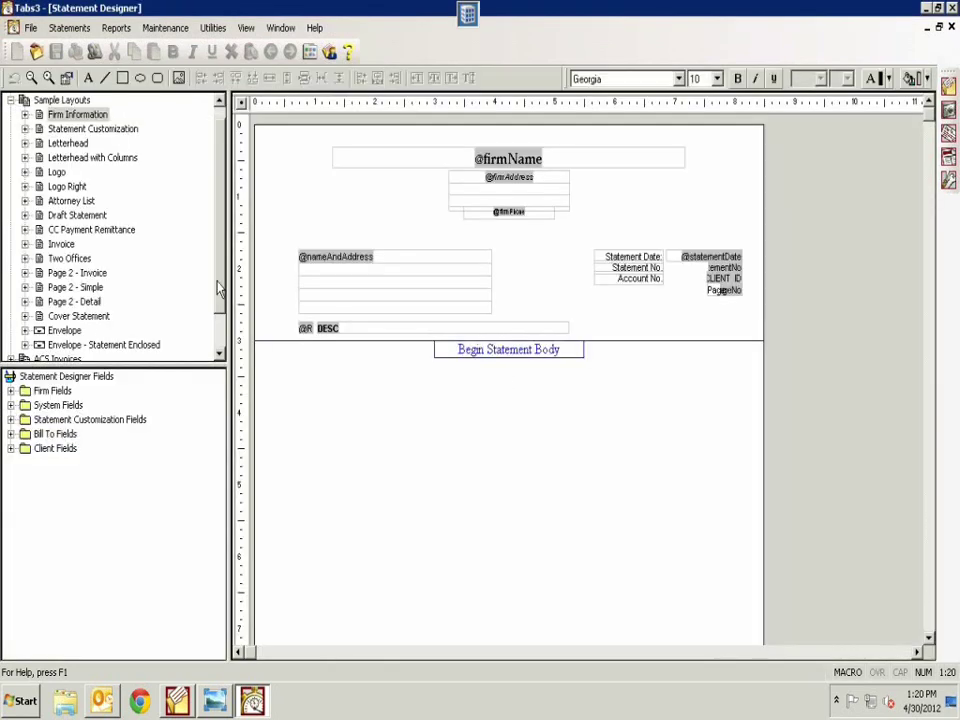
{"action": "scroll", "coordinate": [218, 290], "scroll_direction": "down", "scroll_amount": 1}
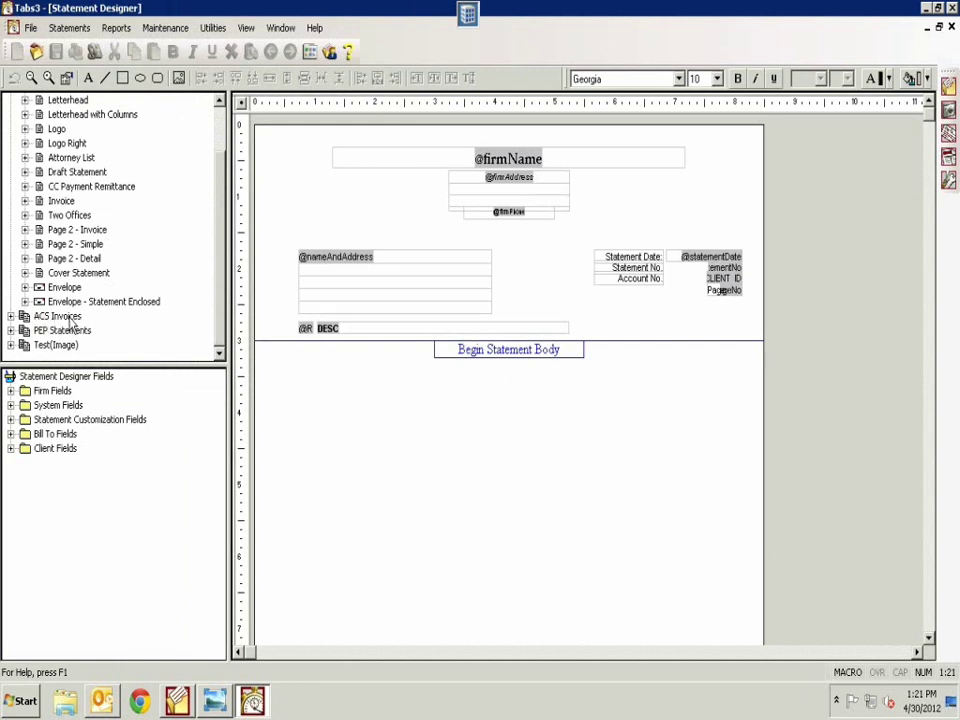
{"action": "left_click", "coordinate": [11, 316]}
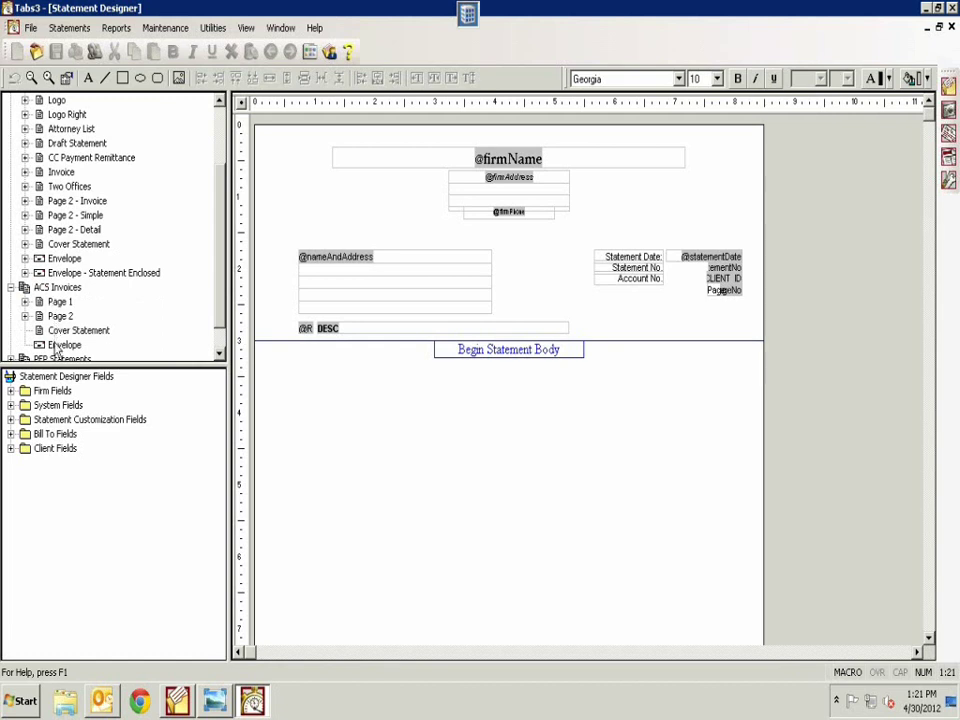
{"action": "left_click", "coordinate": [10, 287]}
{"action": "left_click_drag", "start_coordinate": [224, 218], "coordinate": [216, 137]}
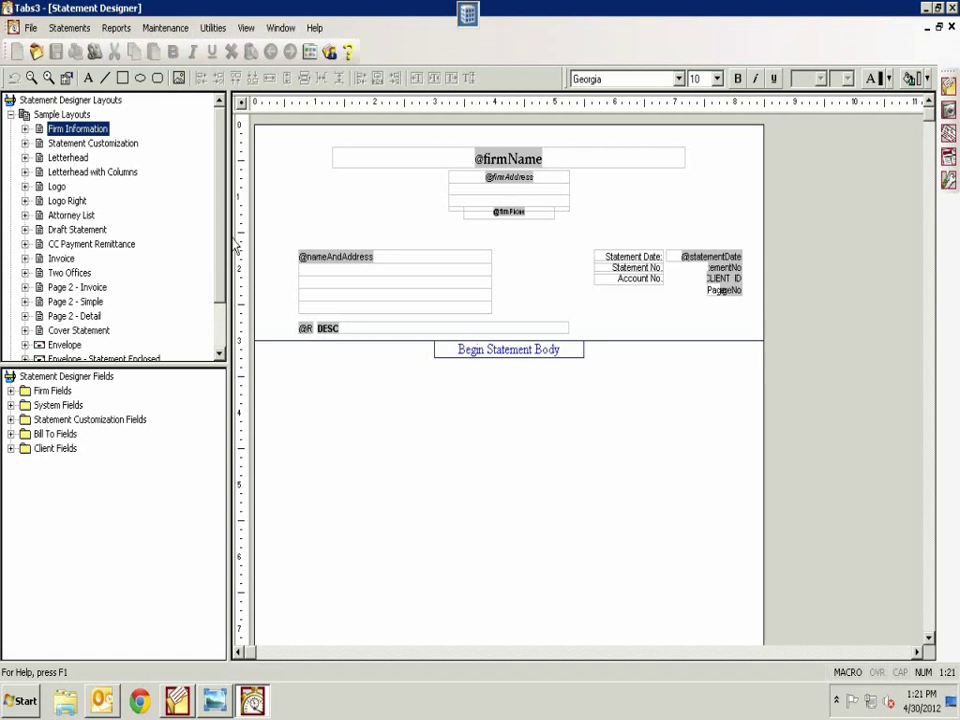
{"action": "left_click", "coordinate": [219, 352]}
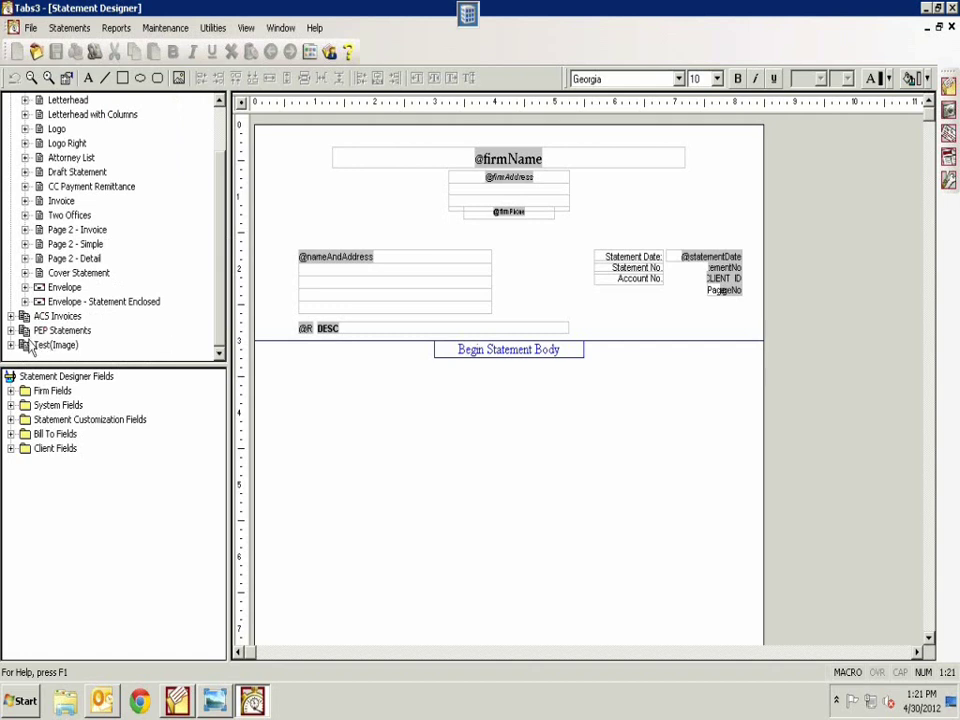
Open Page 1 of the ACS Invoices layout and examine it from the letterhead to the footer banner.
{"action": "left_click", "coordinate": [10, 316]}
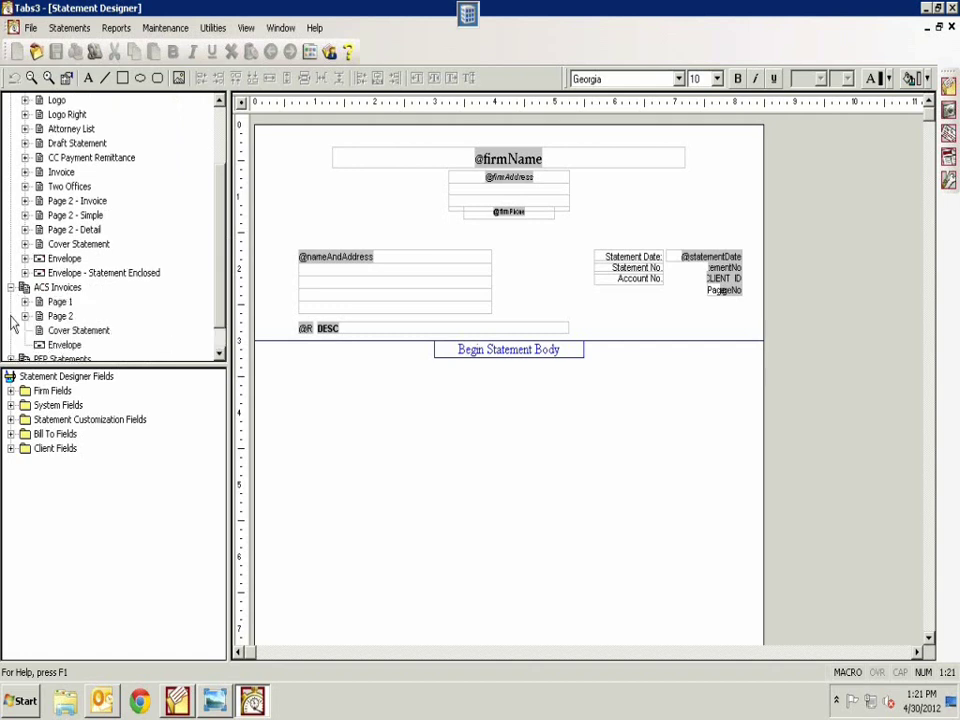
{"action": "left_click", "coordinate": [55, 302]}
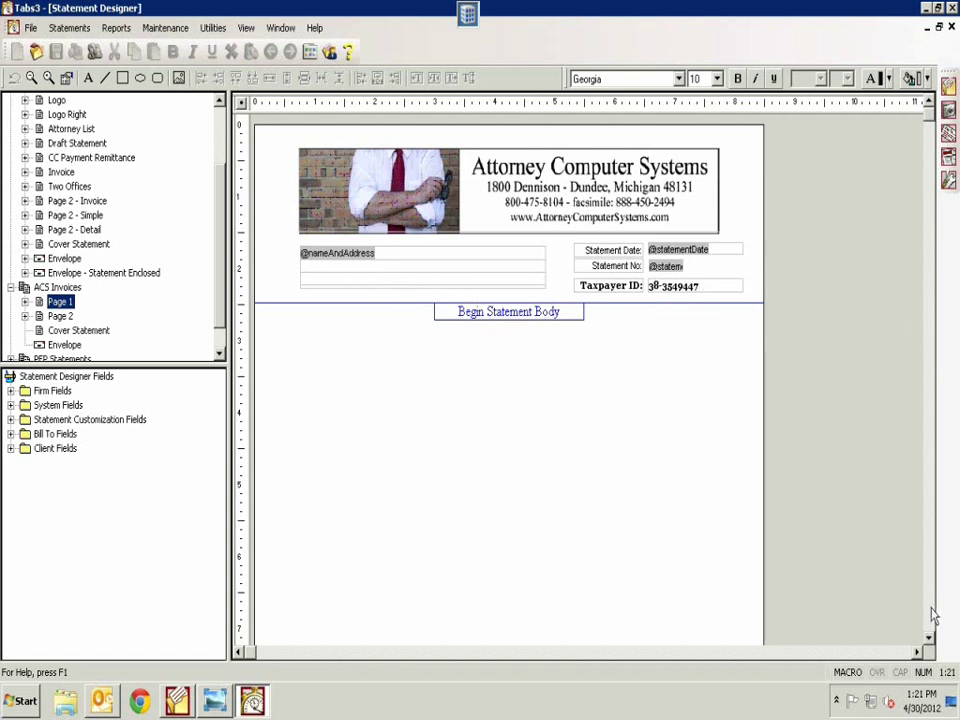
{"action": "scroll", "coordinate": [933, 617], "scroll_direction": "down", "scroll_amount": 3}
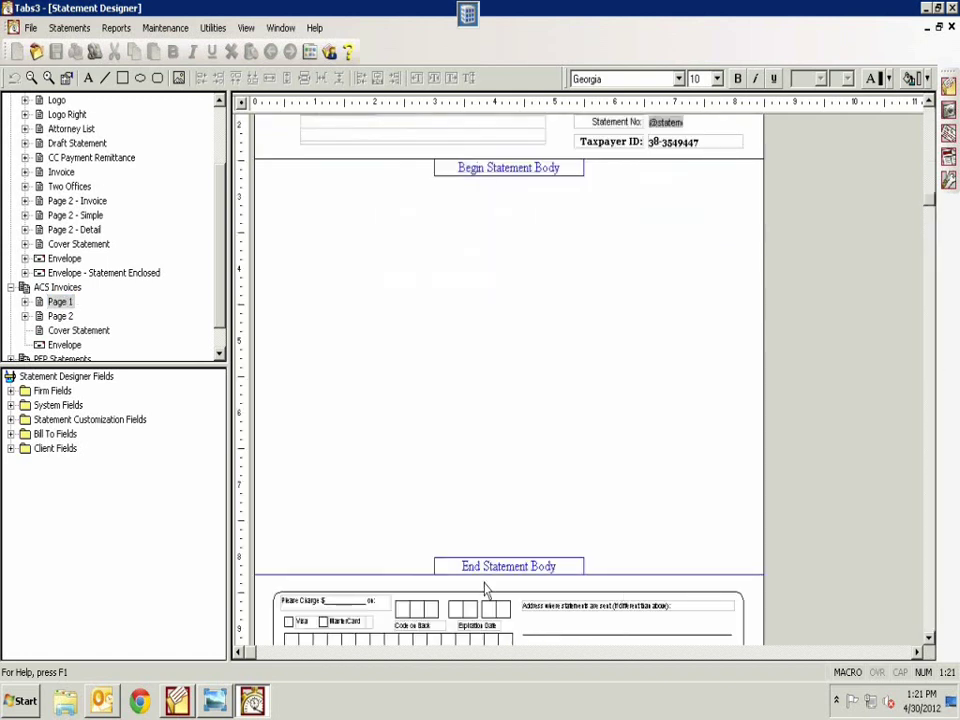
{"action": "scroll", "coordinate": [930, 622], "scroll_direction": "down", "scroll_amount": 1}
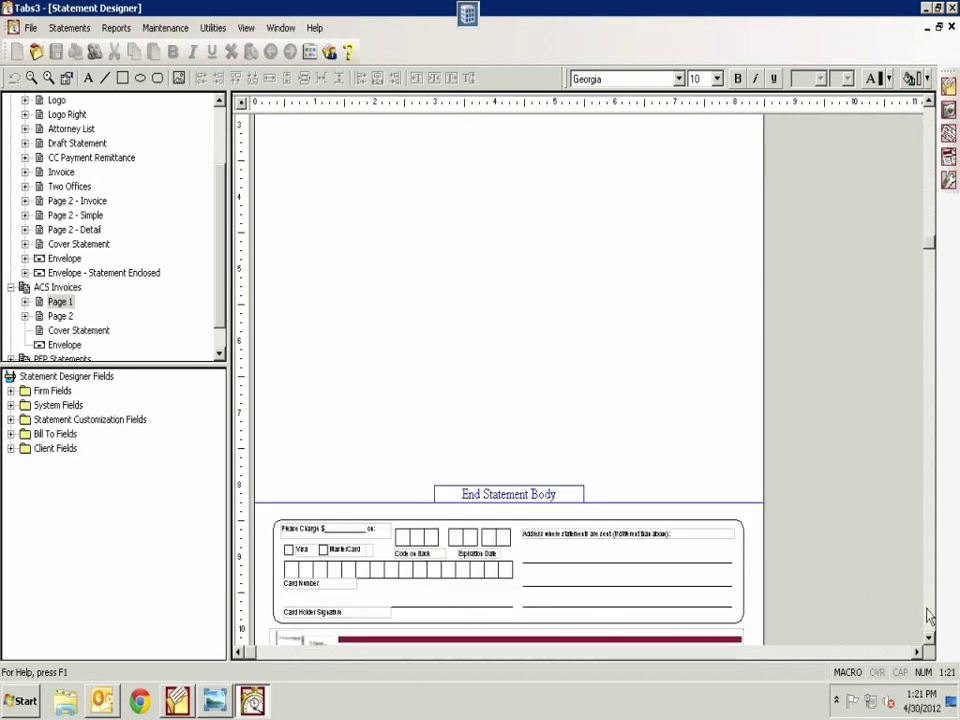
{"action": "scroll", "coordinate": [930, 617], "scroll_direction": "down", "scroll_amount": 1}
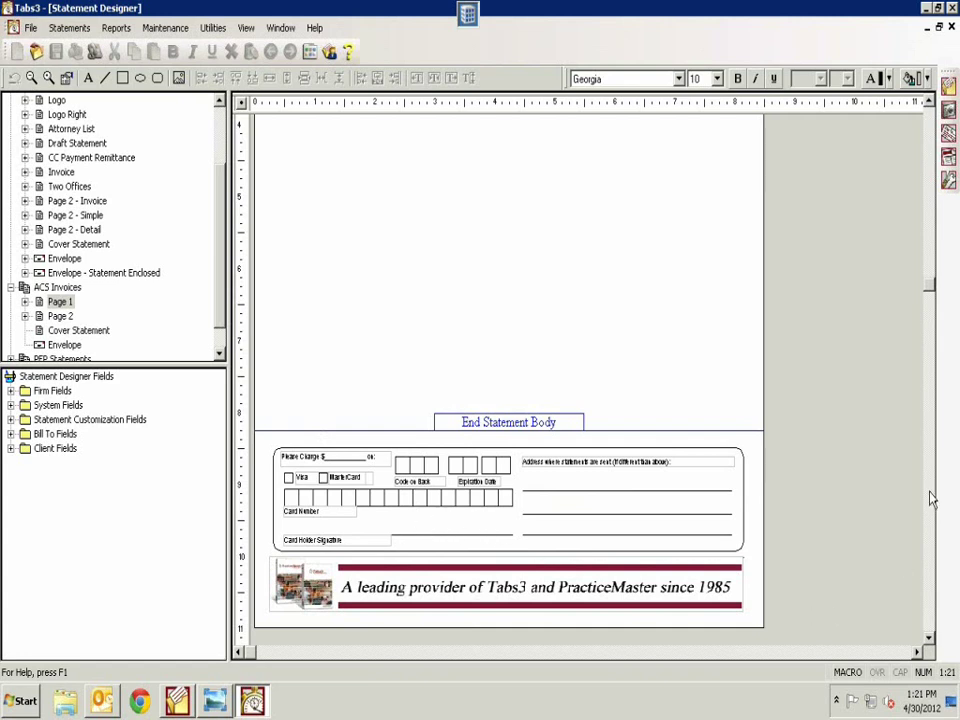
{"action": "left_click_drag", "start_coordinate": [930, 290], "coordinate": [930, 112]}
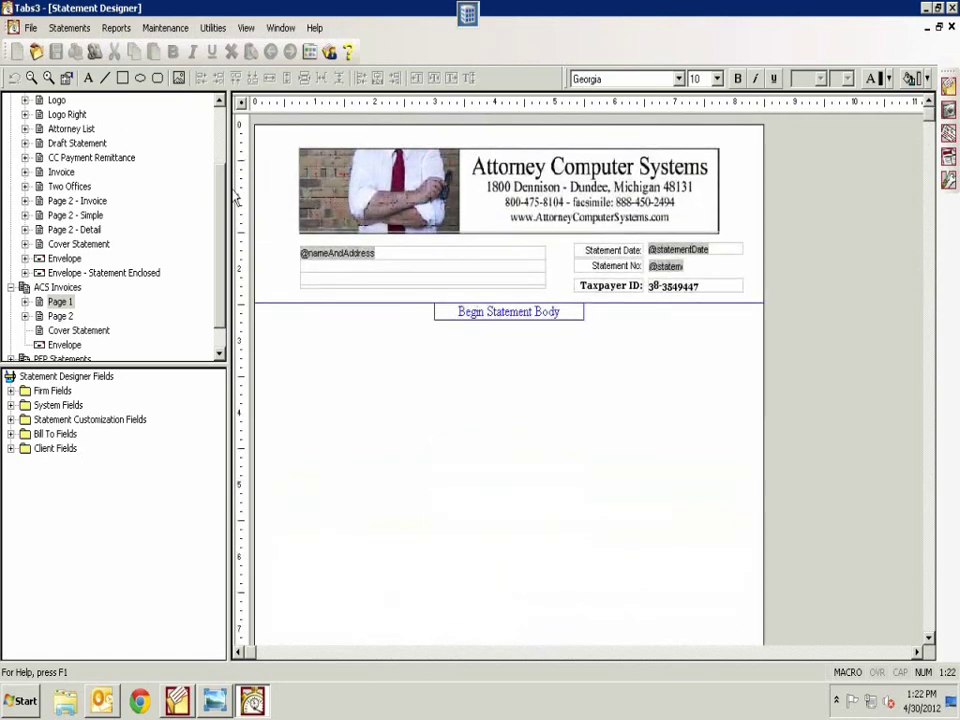
Display the Firm Information sample layout and expand the Firm Fields available to the Statement Designer.
{"action": "scroll", "coordinate": [200, 180], "scroll_direction": "up", "scroll_amount": 2}
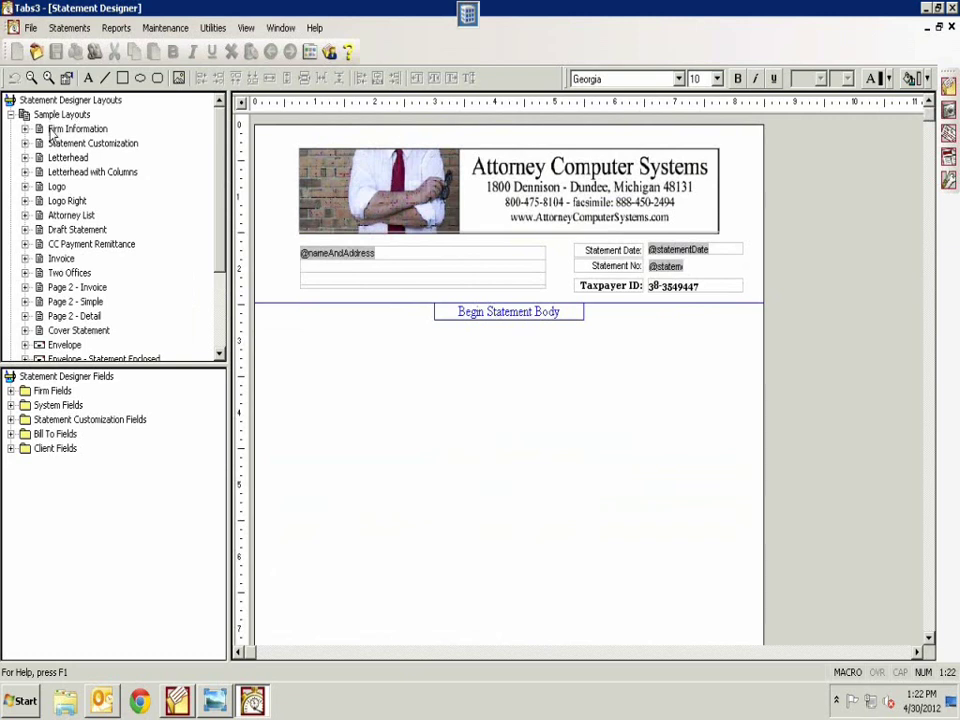
{"action": "left_click", "coordinate": [62, 129]}
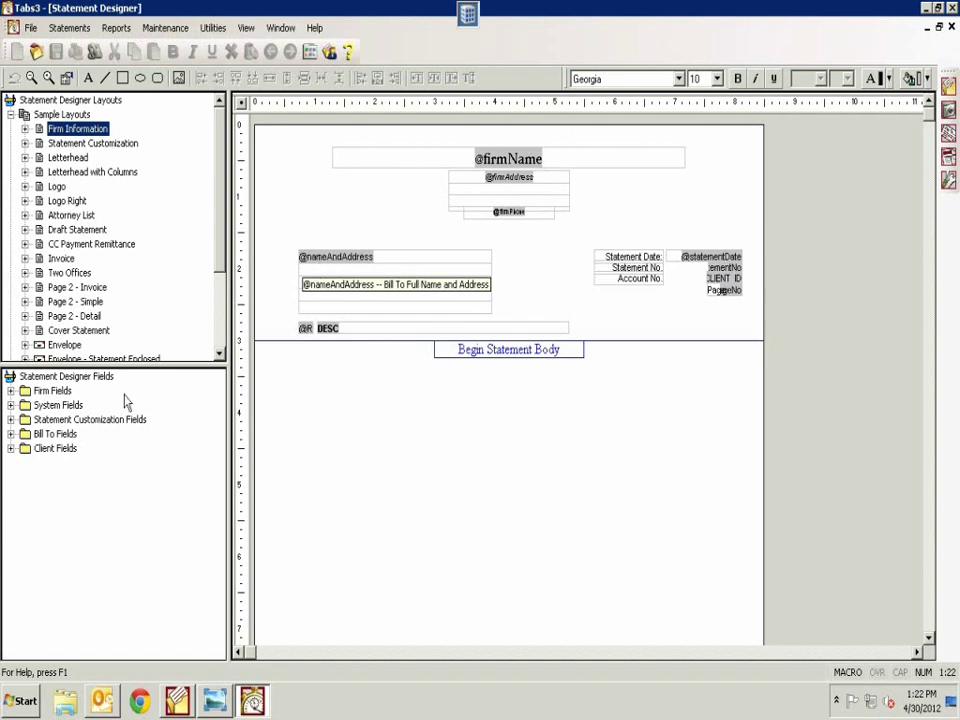
{"action": "left_click", "coordinate": [11, 391]}
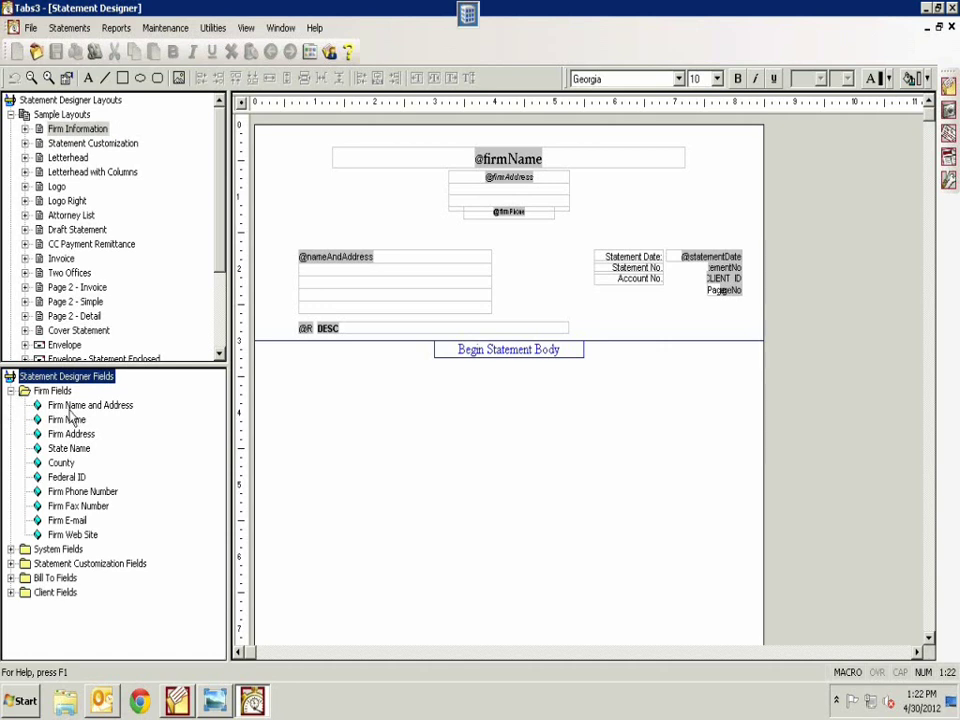